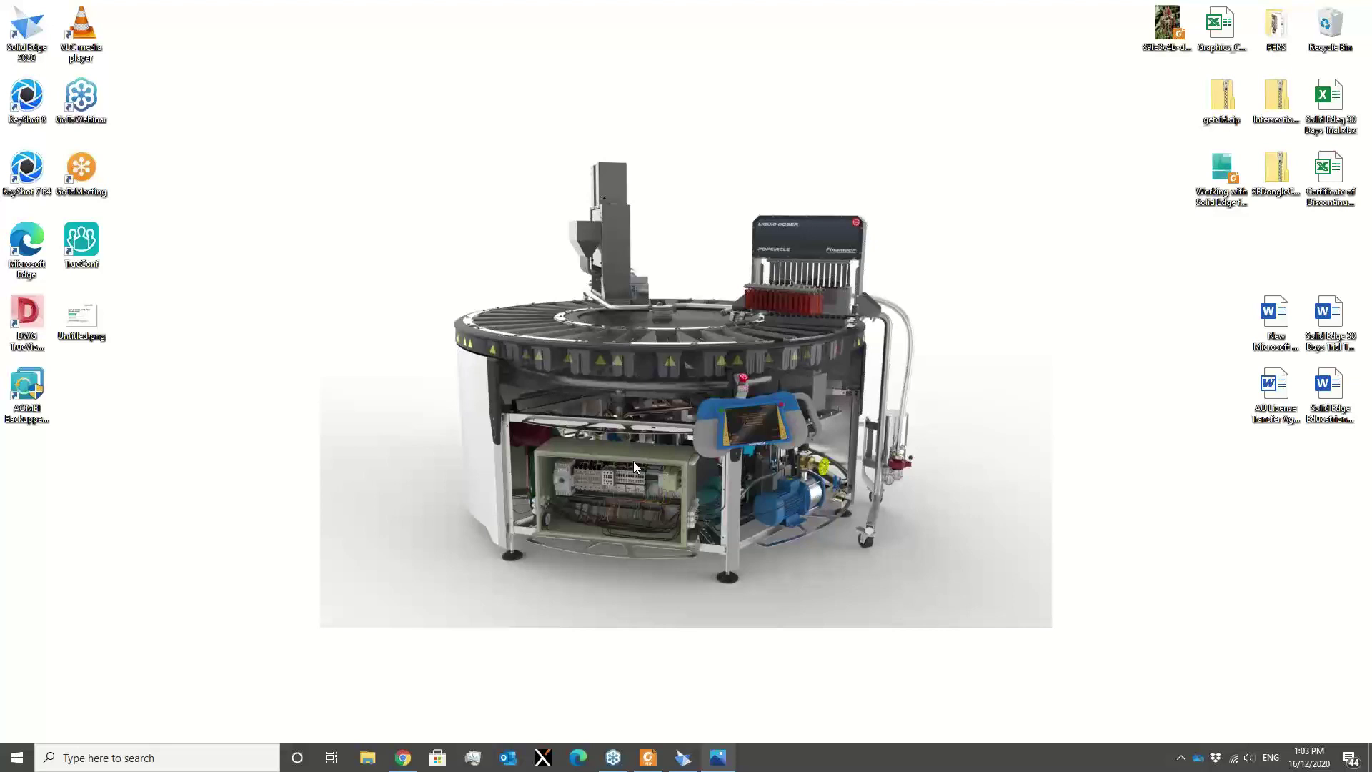
# Switch to Chrome and look through the edge PLM home page from the banner to the Solid Edge product card.
pyautogui.click(404, 758)
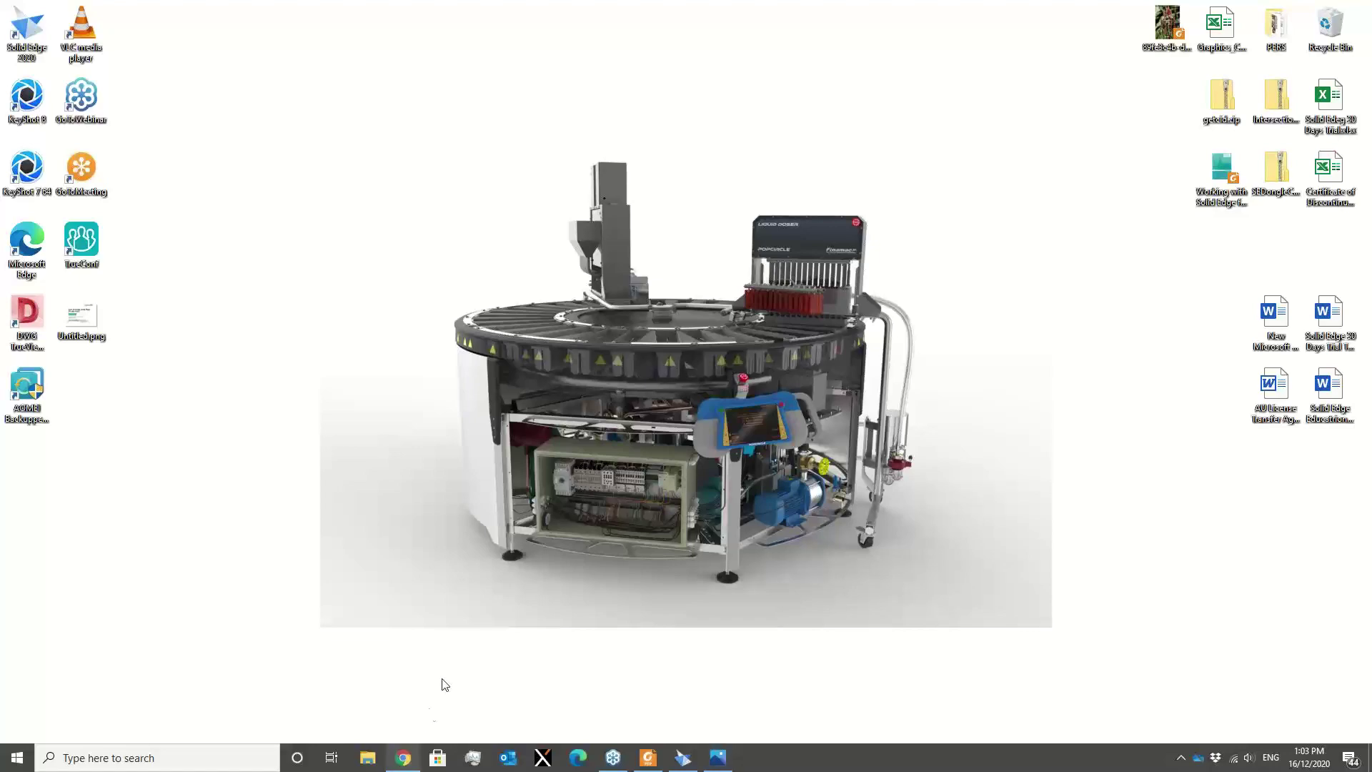
pyautogui.click(403, 758)
pyautogui.scroll(7, 132, 377)
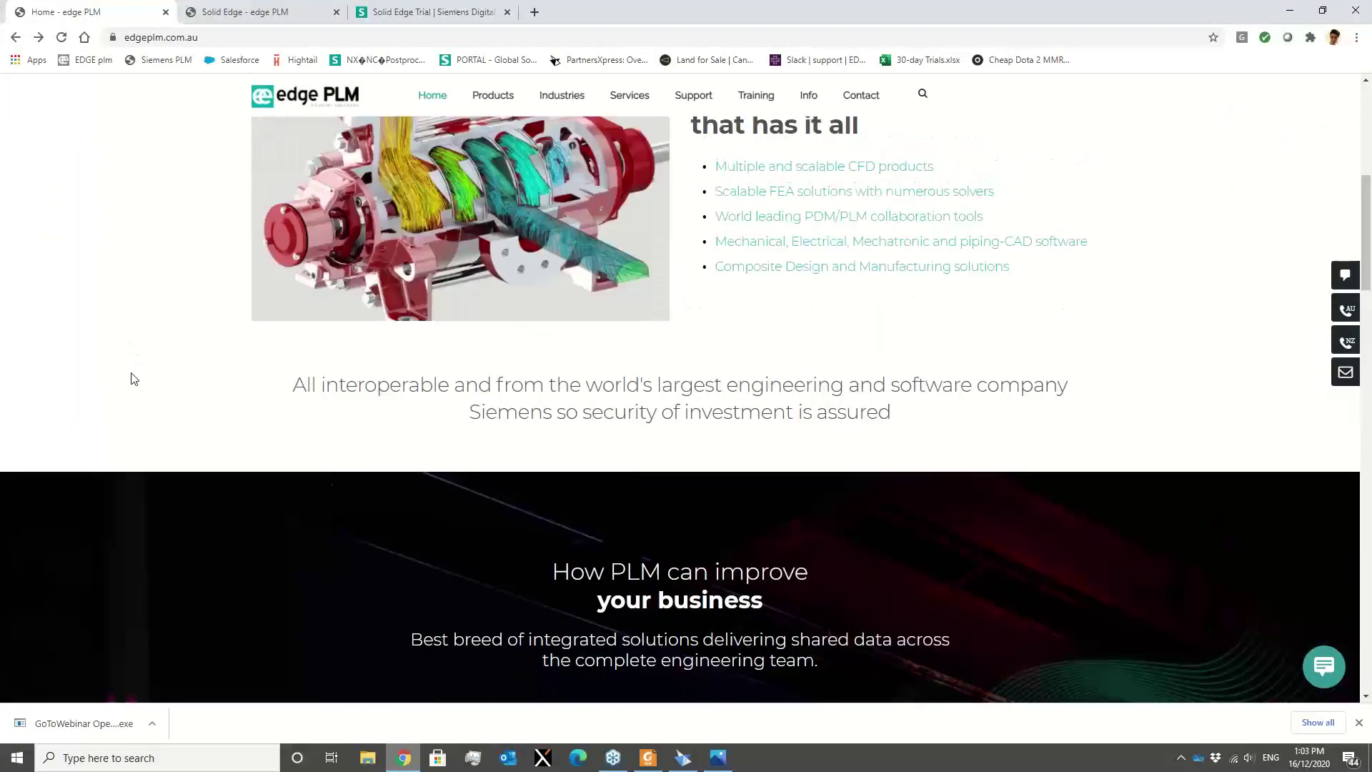
pyautogui.scroll(1, 144, 429)
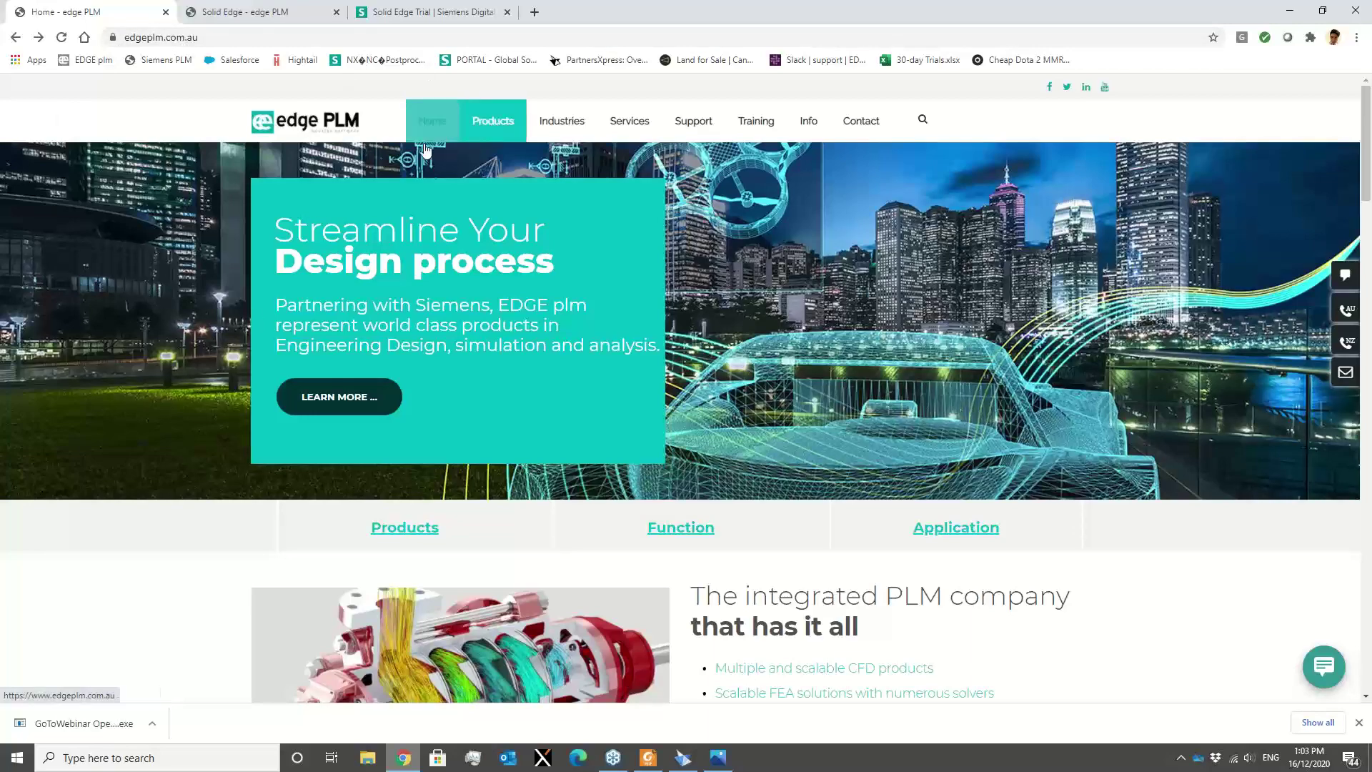
pyautogui.scroll(-8, 213, 337)
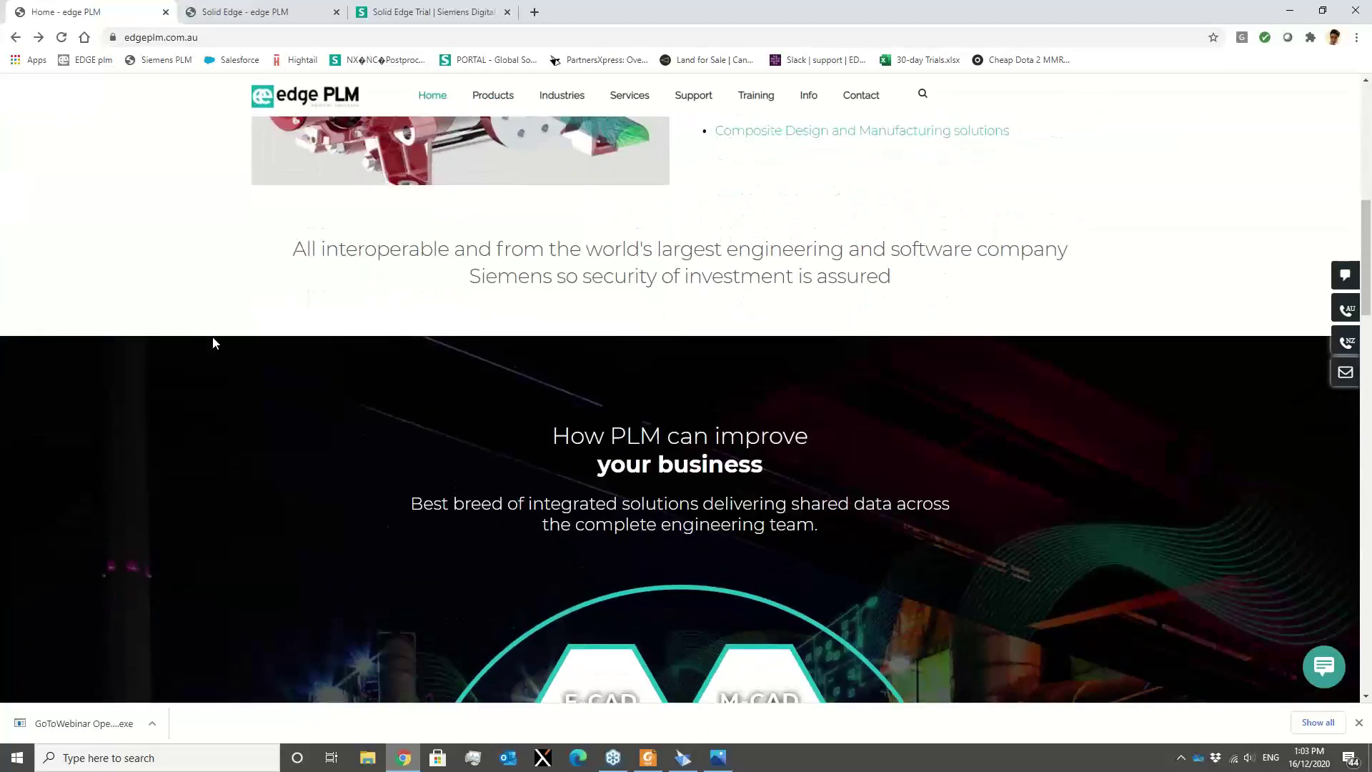
pyautogui.scroll(5, 212, 337)
pyautogui.scroll(-8, 209, 339)
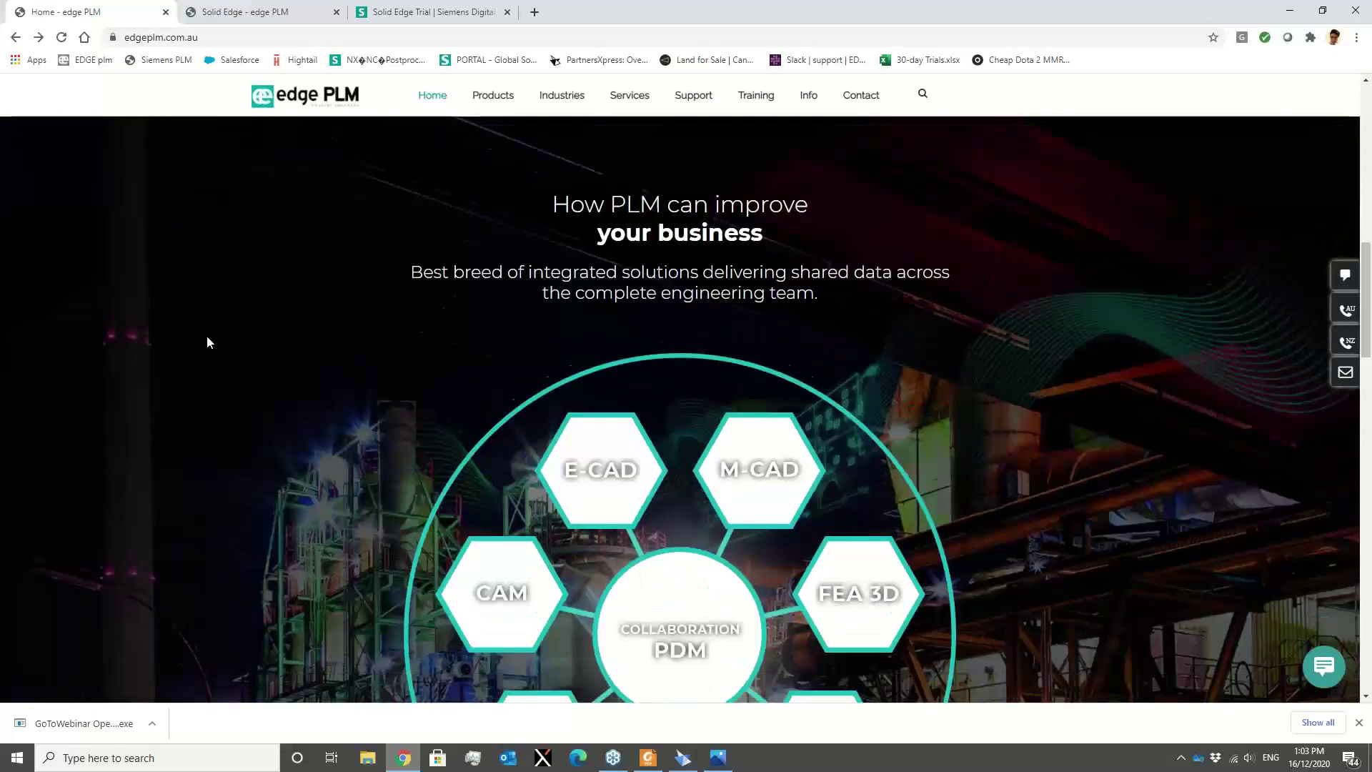
pyautogui.scroll(-10, 207, 343)
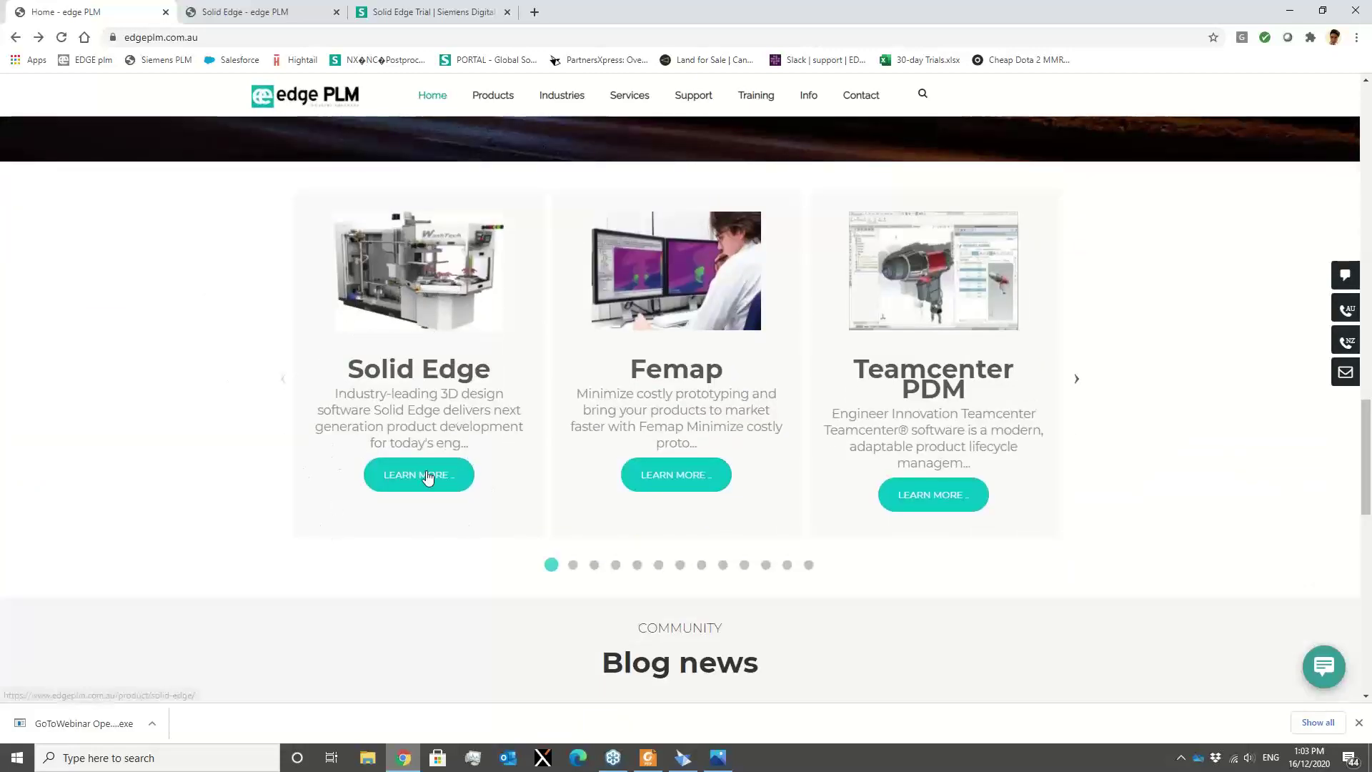
# Go to the Solid Edge product page and open the Siemens free trial page from its 30-day trial download link.
pyautogui.click(259, 16)
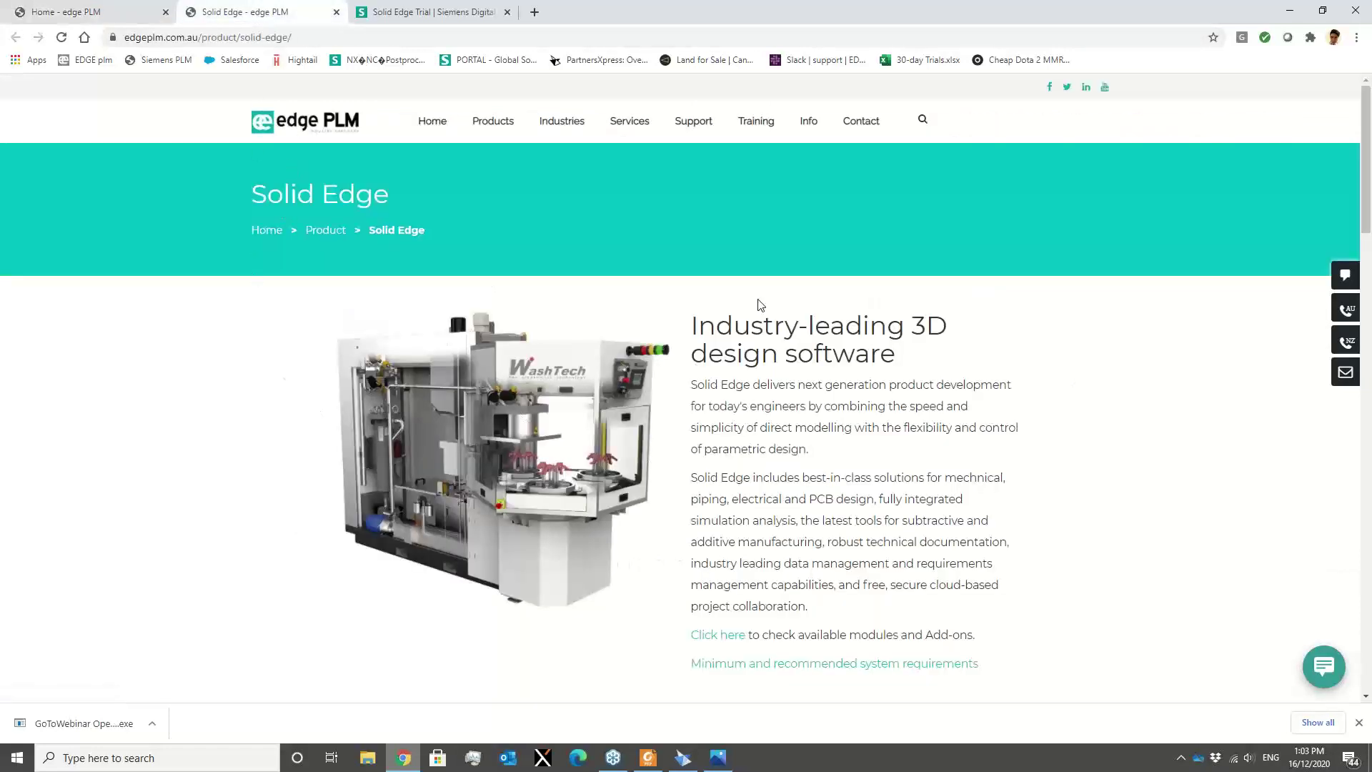
pyautogui.scroll(-4, 759, 305)
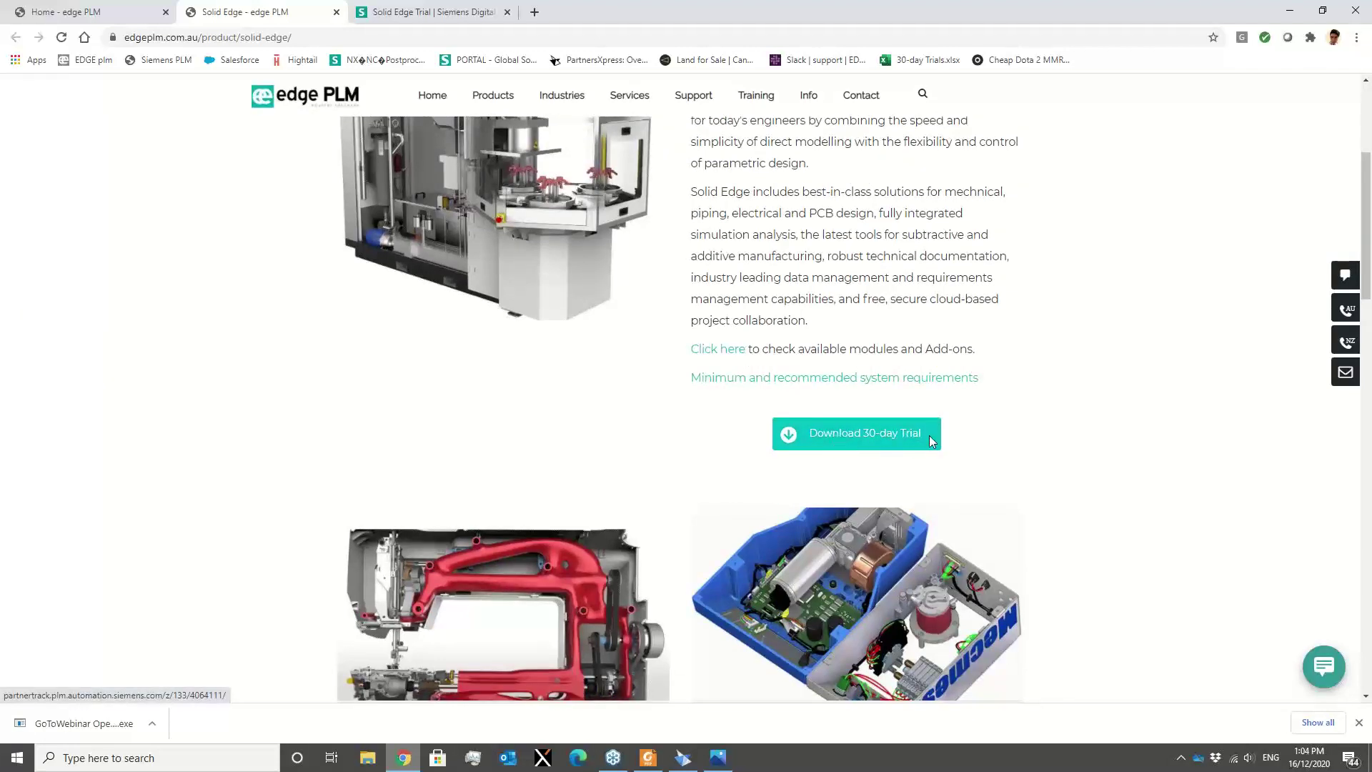
pyautogui.click(861, 439)
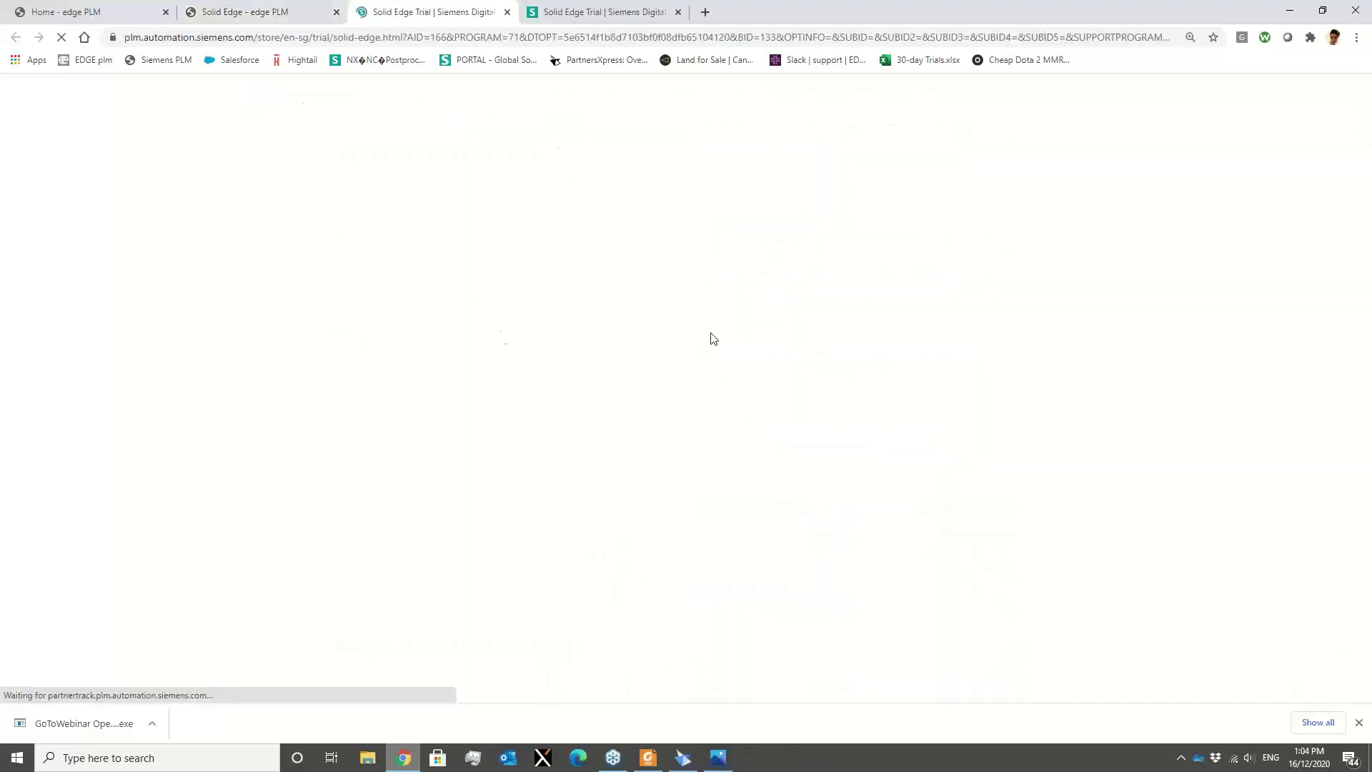
pyautogui.click(882, 439)
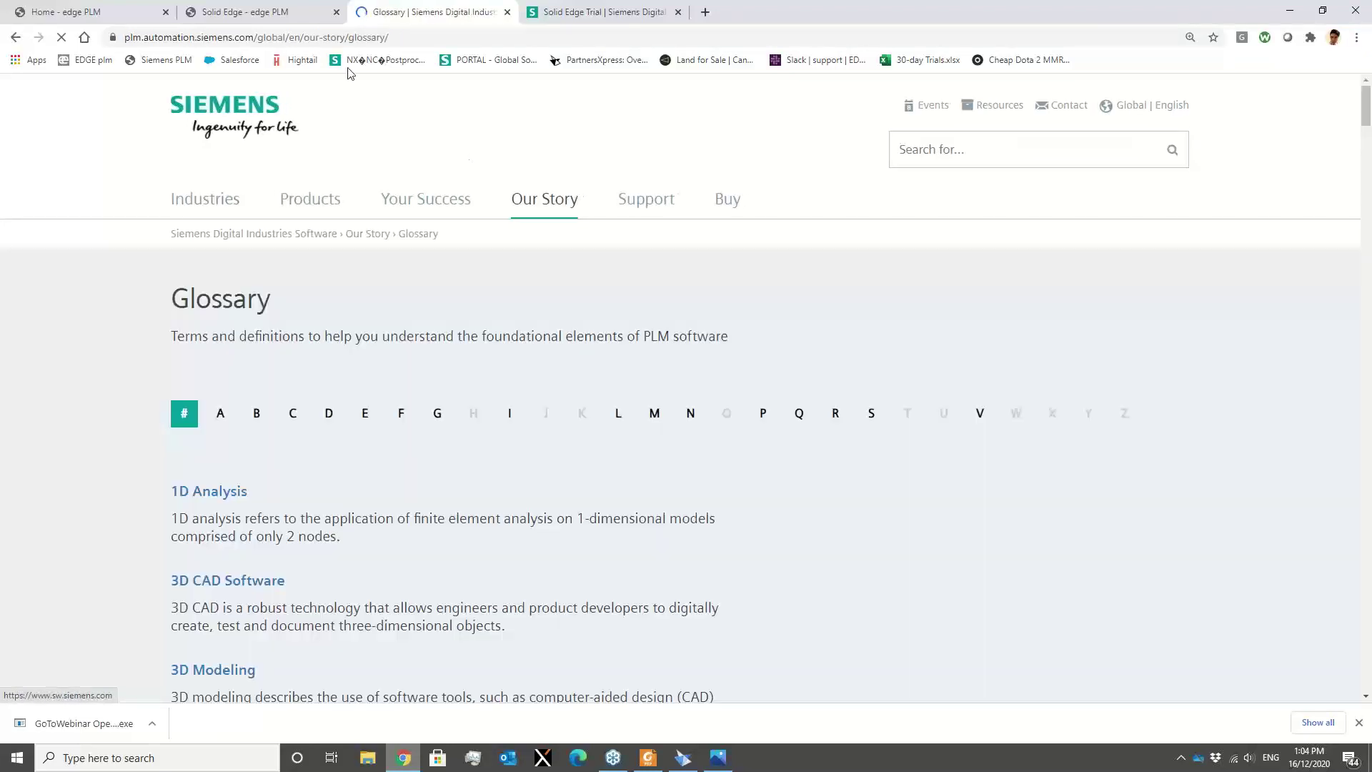
pyautogui.click(15, 37)
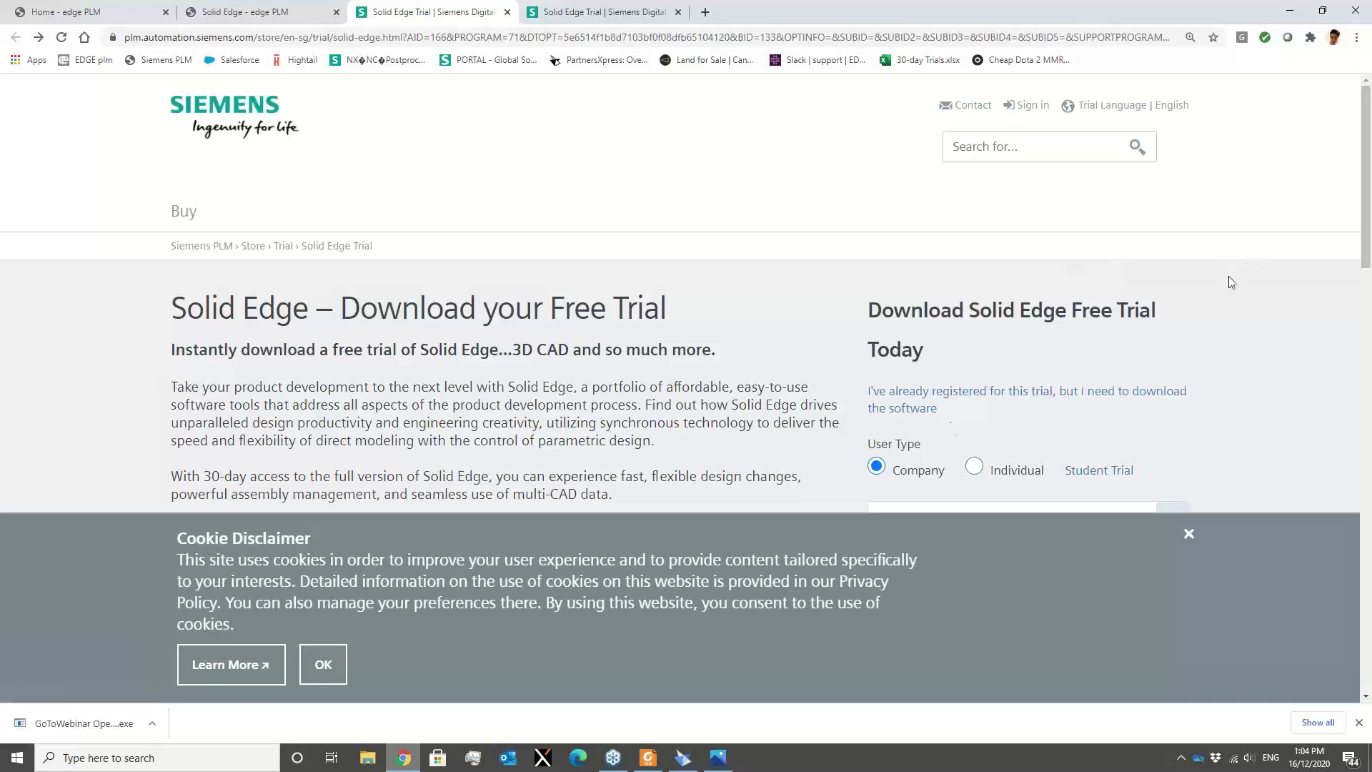
# Dismiss the cookie disclaimer on the Solid Edge free trial page.
pyautogui.click(613, 757)
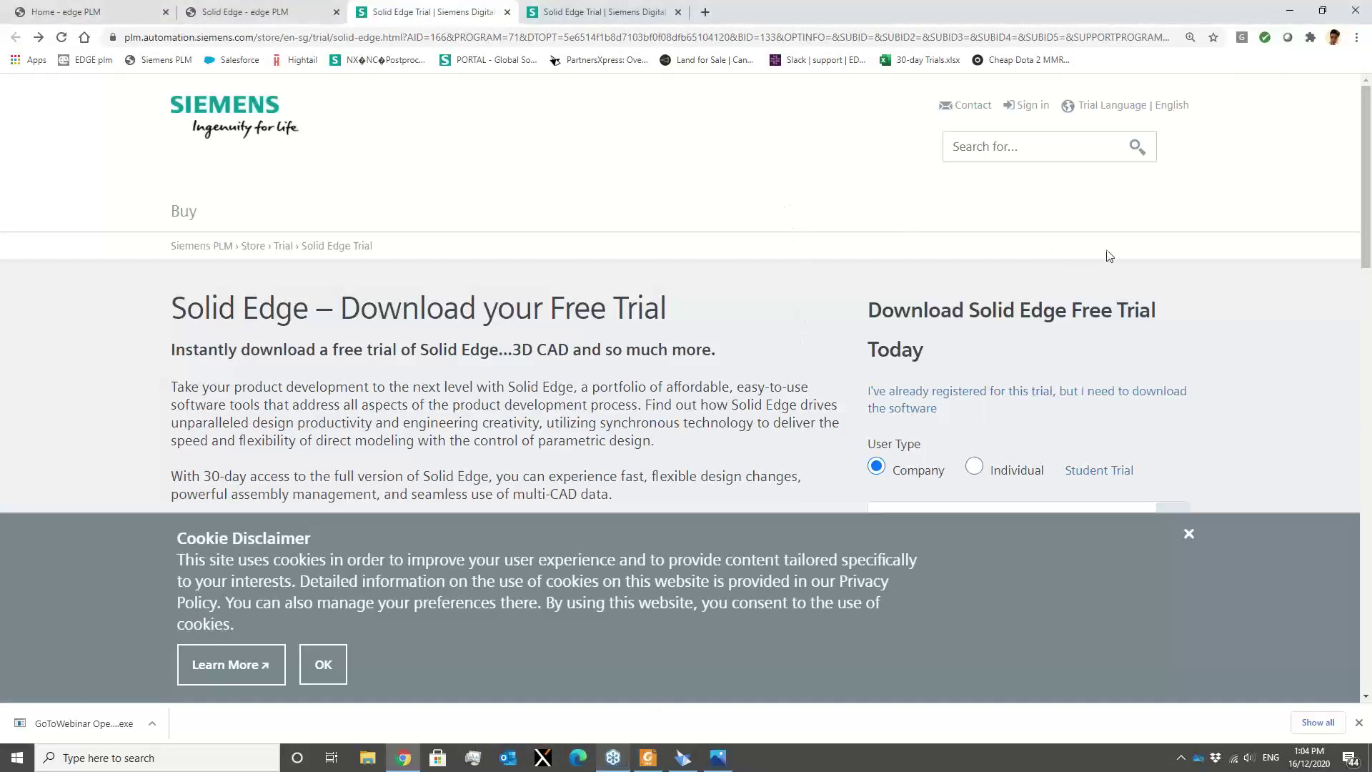
pyautogui.scroll(-2, 815, 401)
pyautogui.scroll(-2, 831, 424)
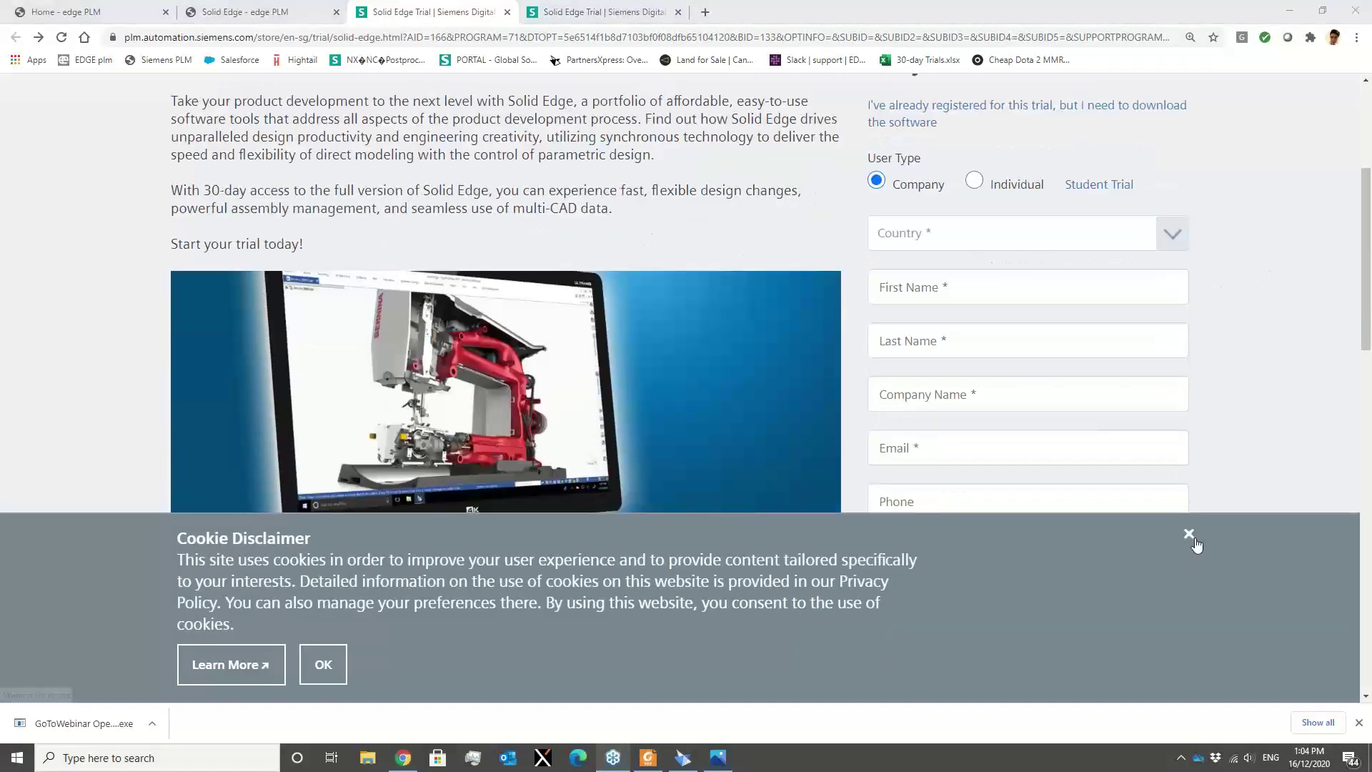
pyautogui.click(1189, 536)
pyautogui.scroll(4, 558, 432)
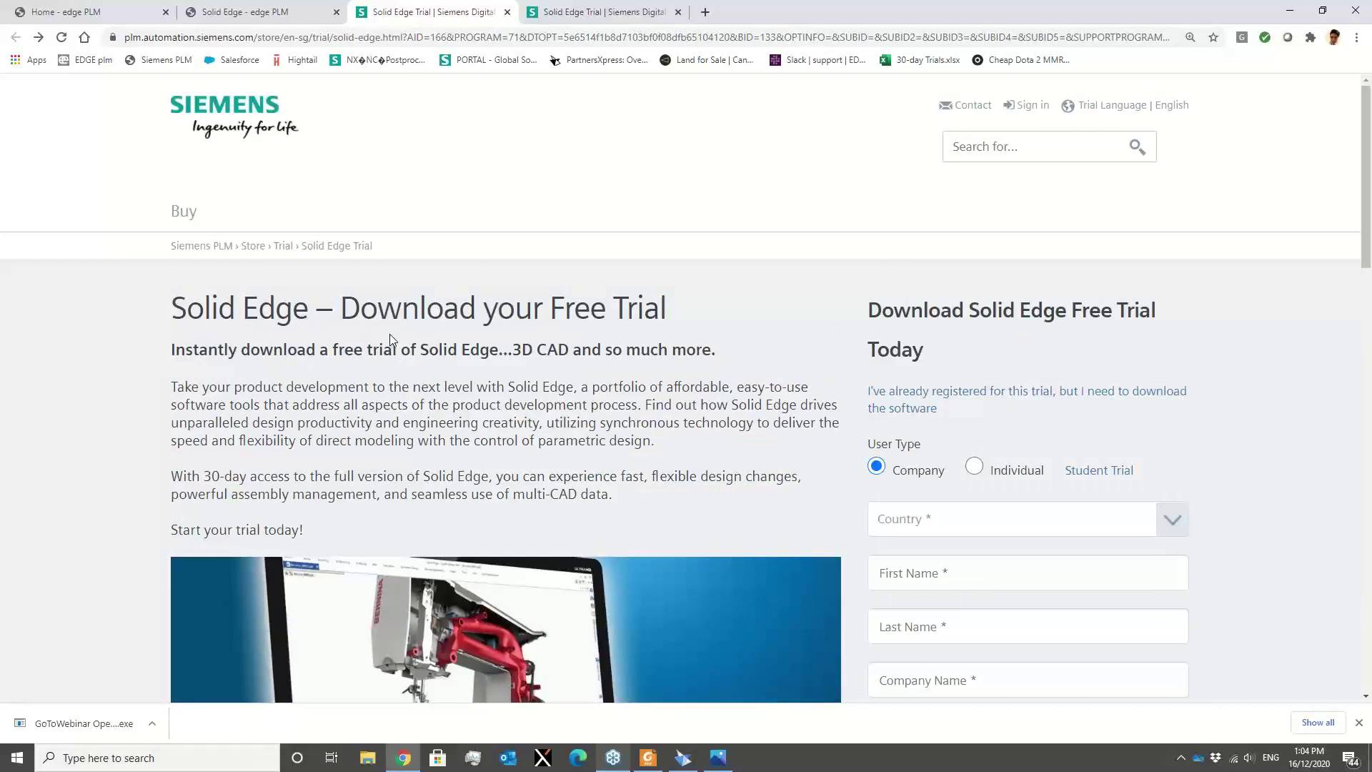
# Examine the trial registration form from user type and contact fields to the license agreements and Get Trial, alongside the capabilities list.
pyautogui.scroll(-2, 529, 276)
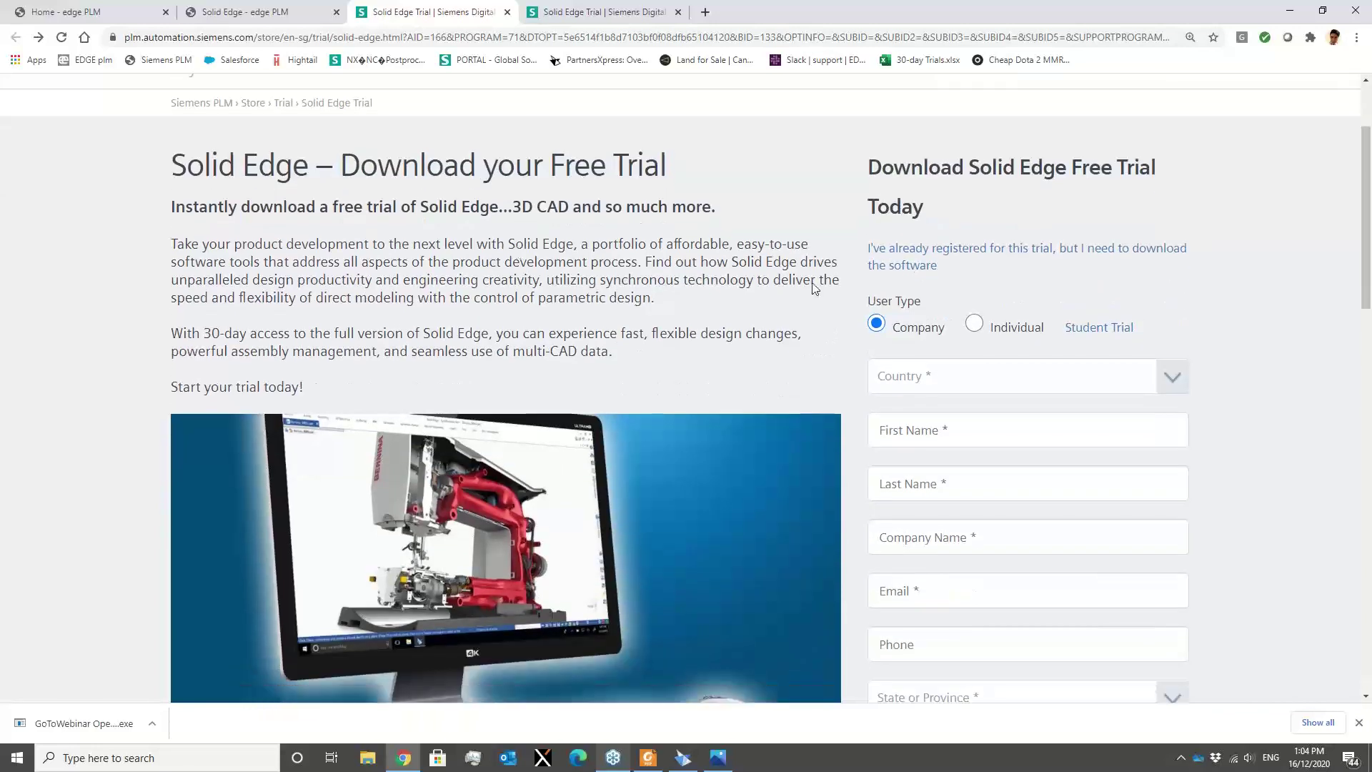
pyautogui.scroll(-1, 950, 205)
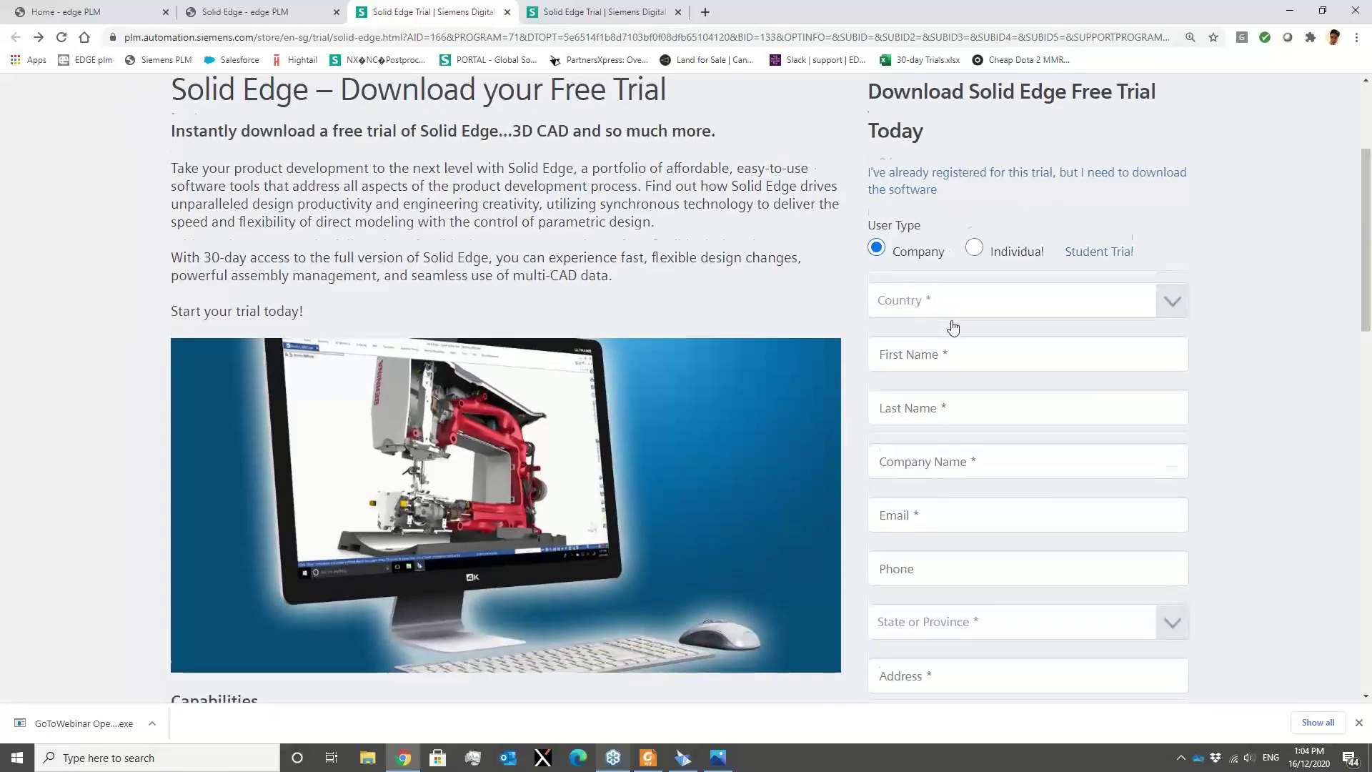
pyautogui.scroll(-1, 953, 327)
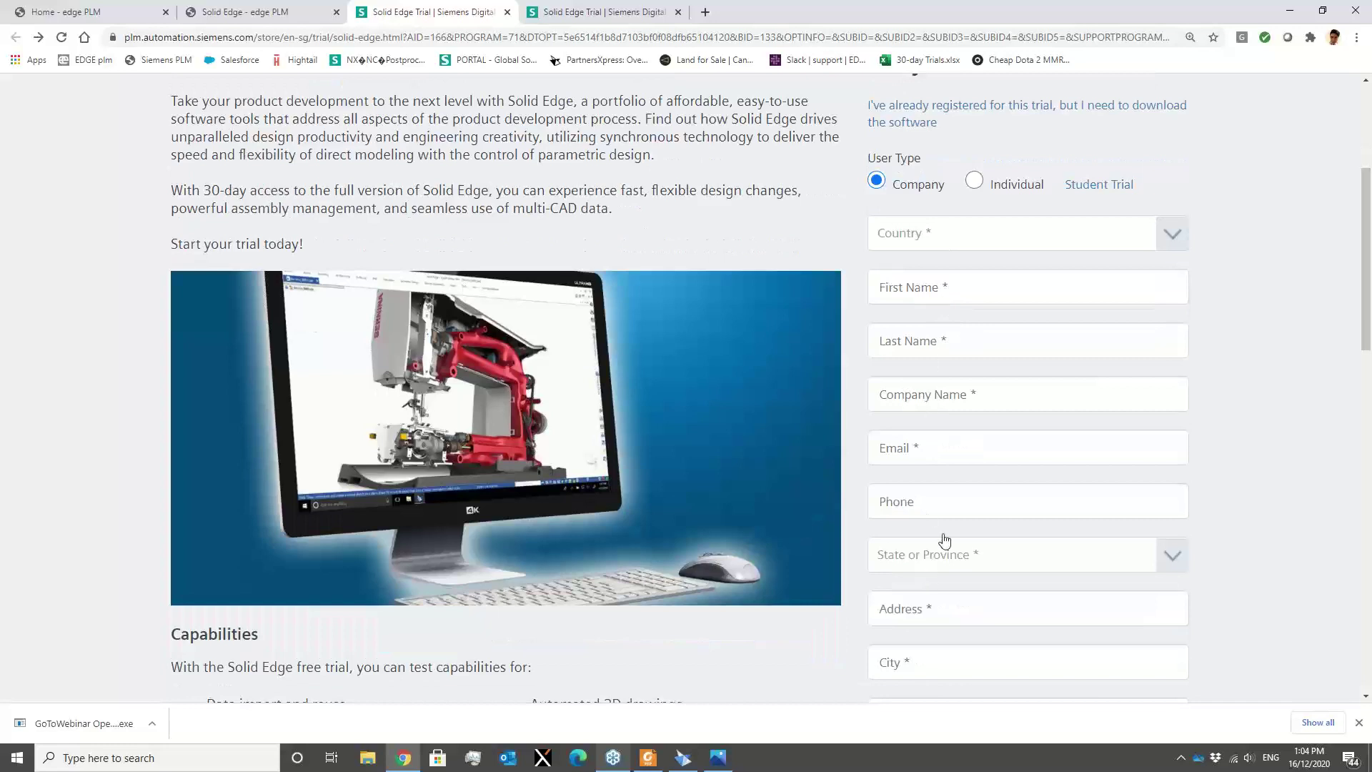
pyautogui.scroll(1, 974, 503)
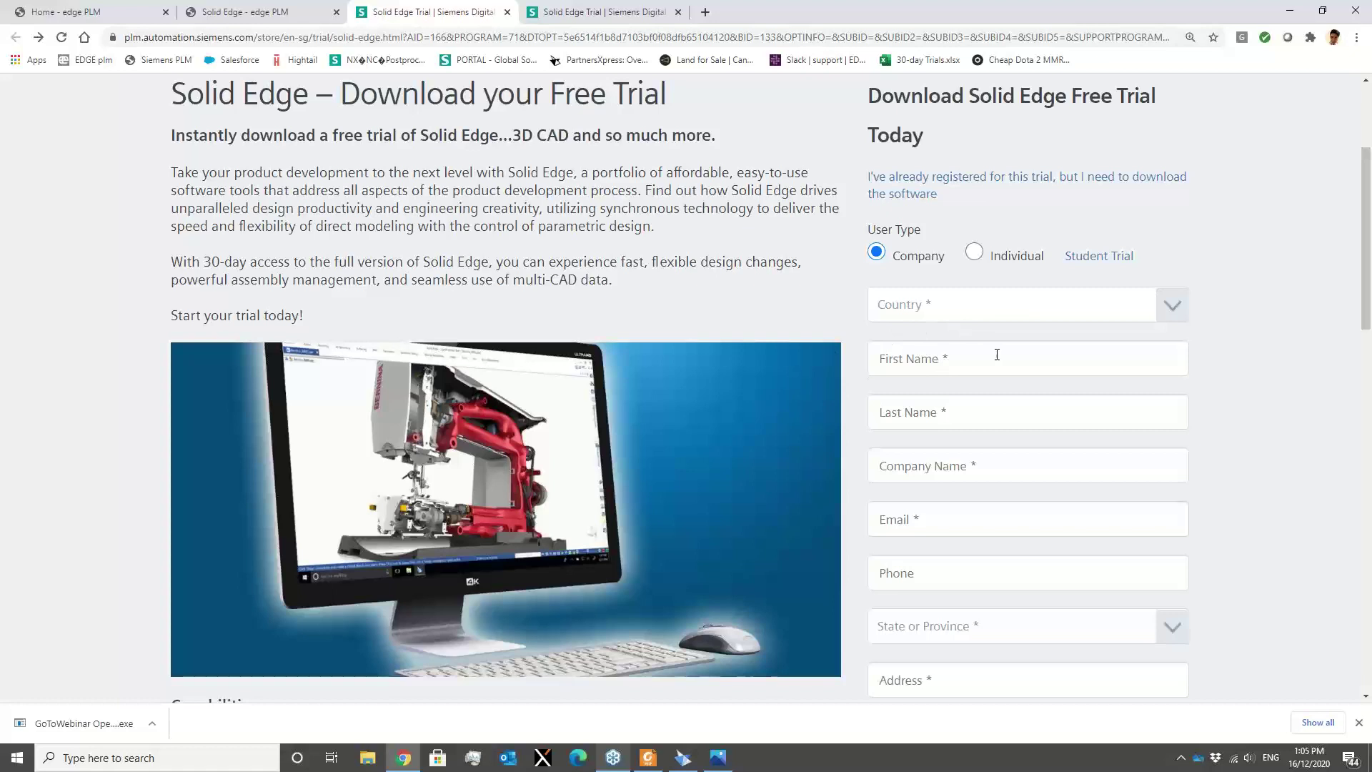
pyautogui.scroll(-3, 929, 407)
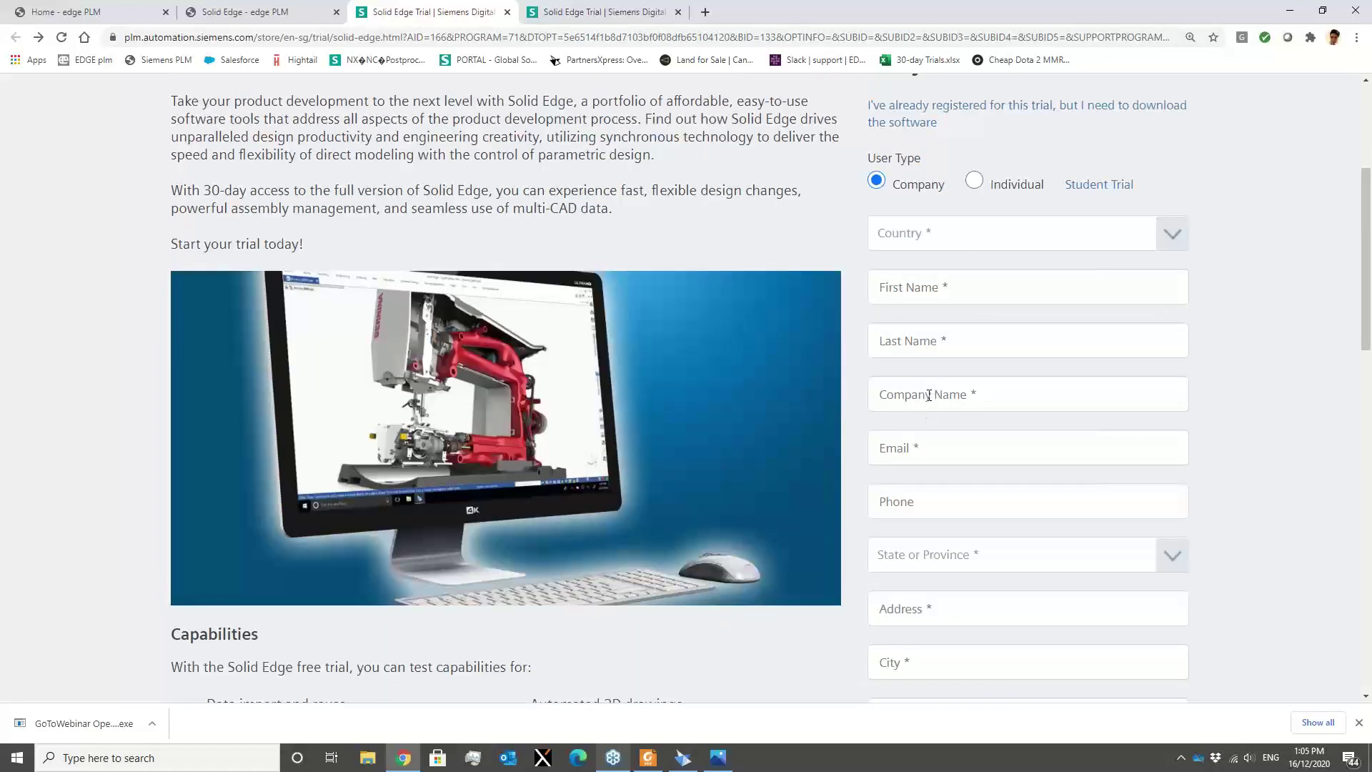
pyautogui.scroll(-1, 929, 395)
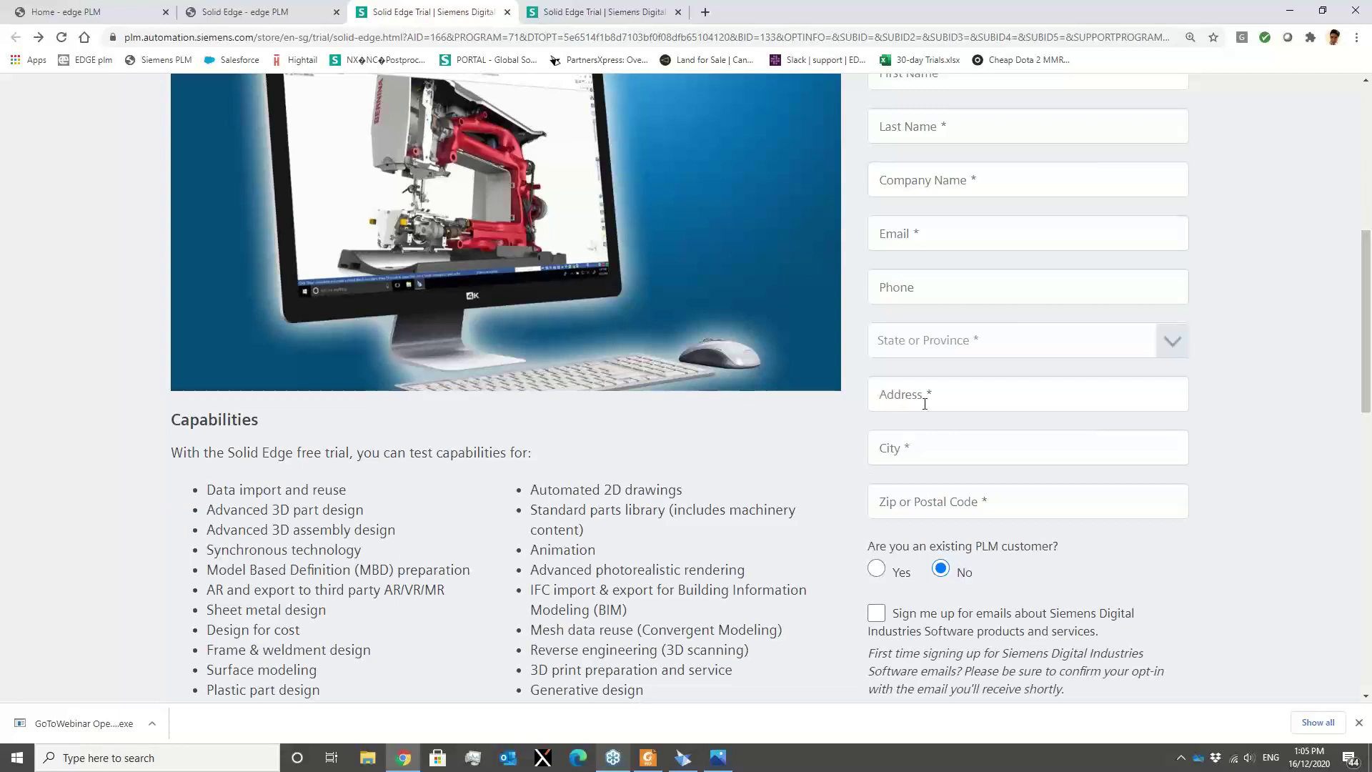
pyautogui.scroll(2, 924, 404)
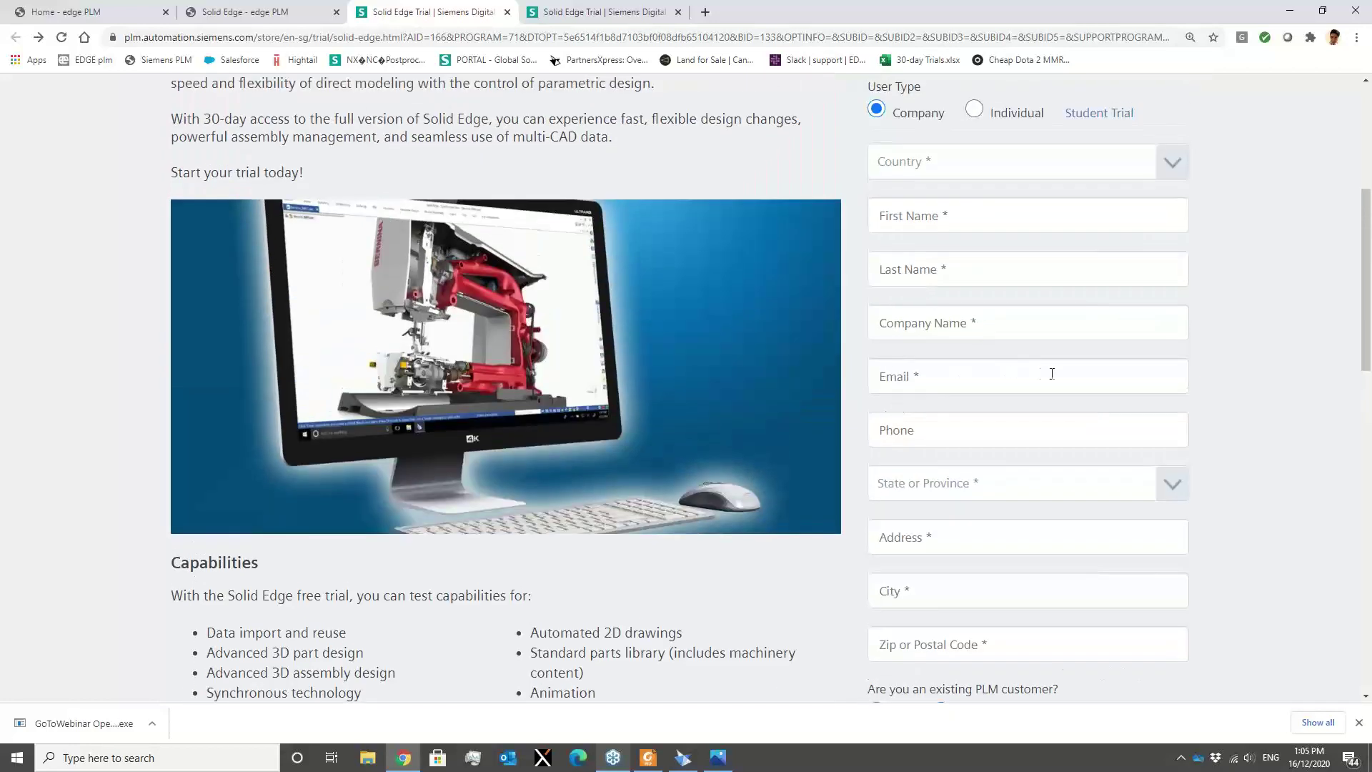
pyautogui.scroll(1, 919, 289)
pyautogui.scroll(-4, 925, 288)
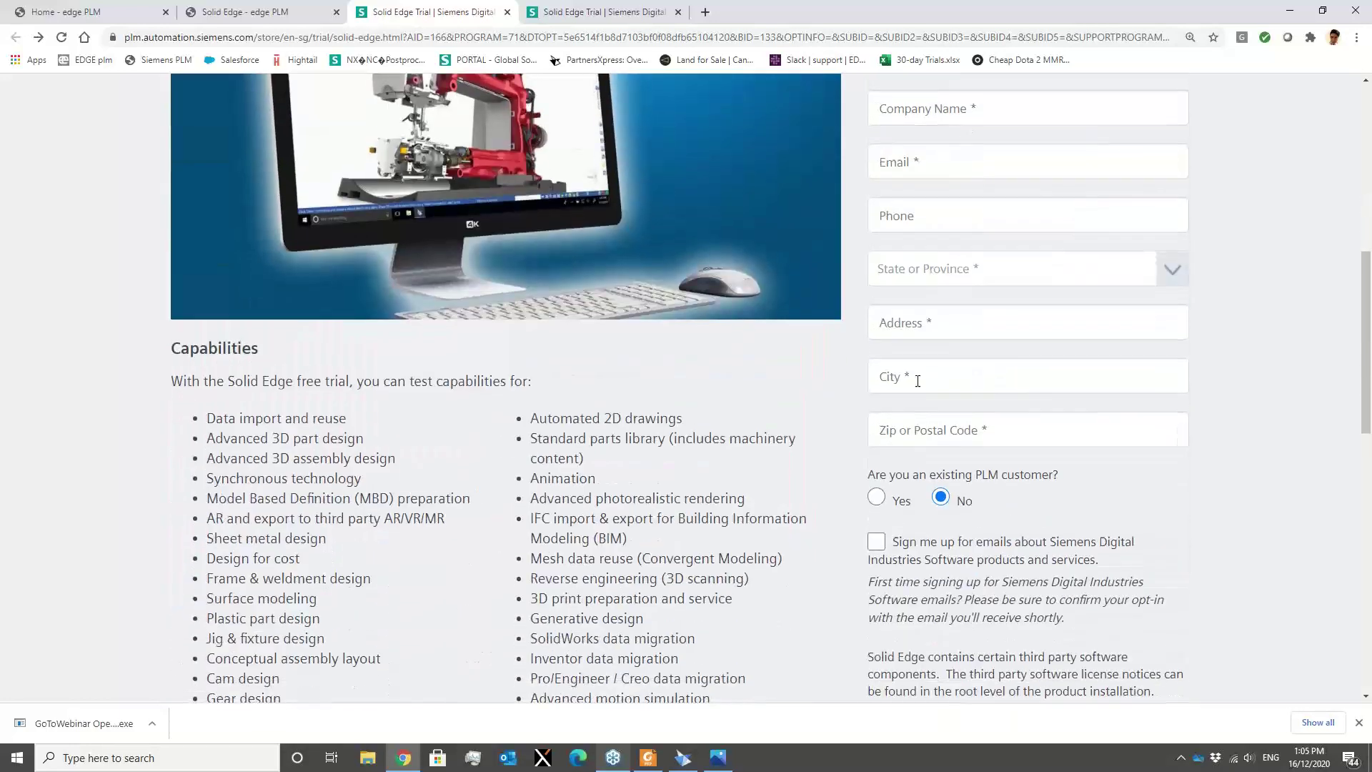
pyautogui.scroll(-2, 917, 380)
pyautogui.scroll(-1, 896, 404)
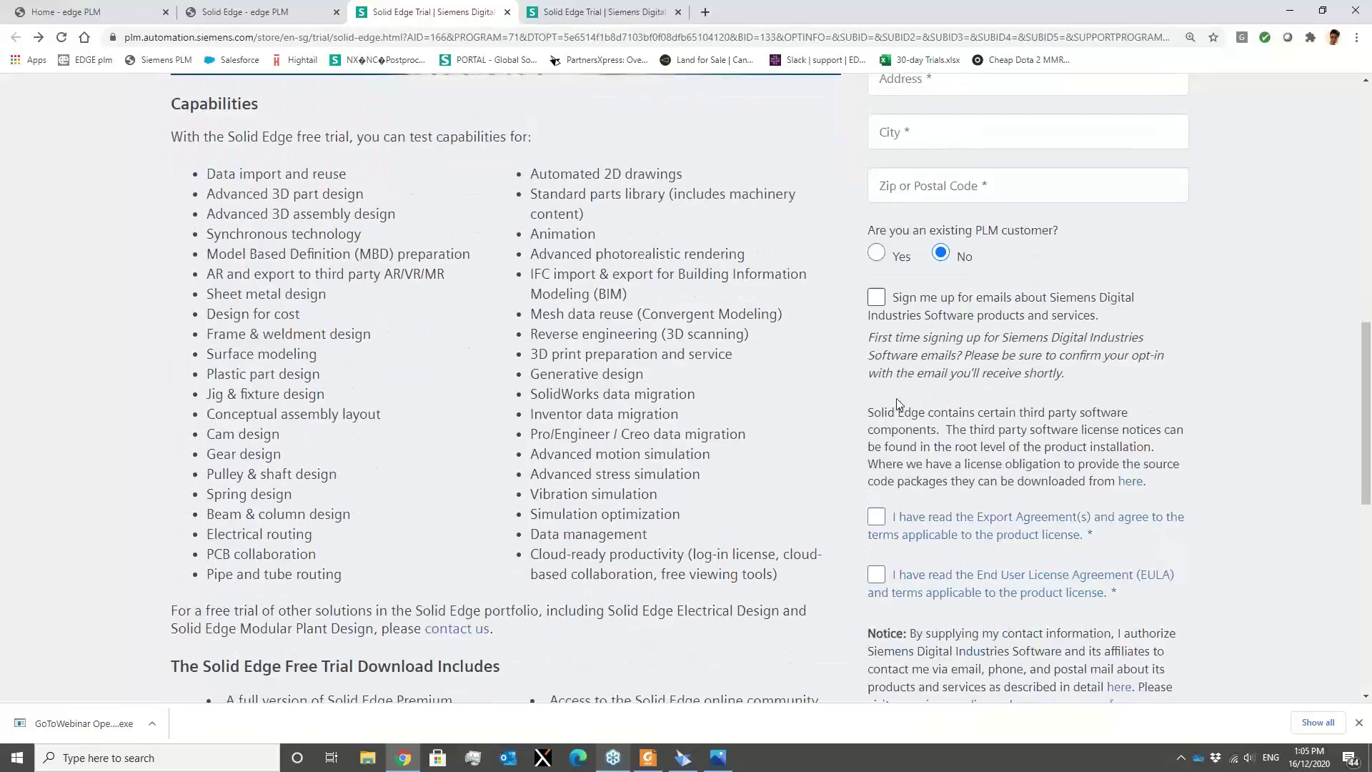
pyautogui.scroll(-2, 896, 399)
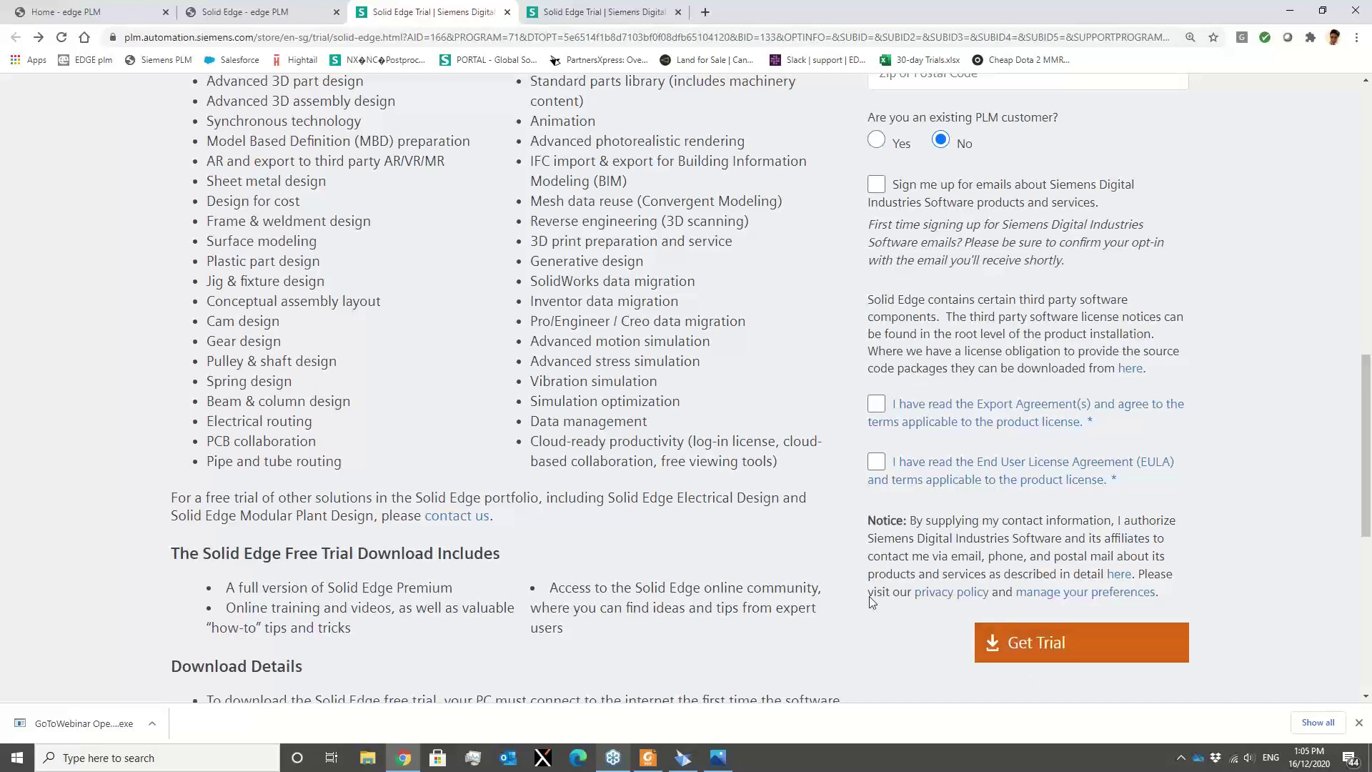
pyautogui.scroll(3, 642, 197)
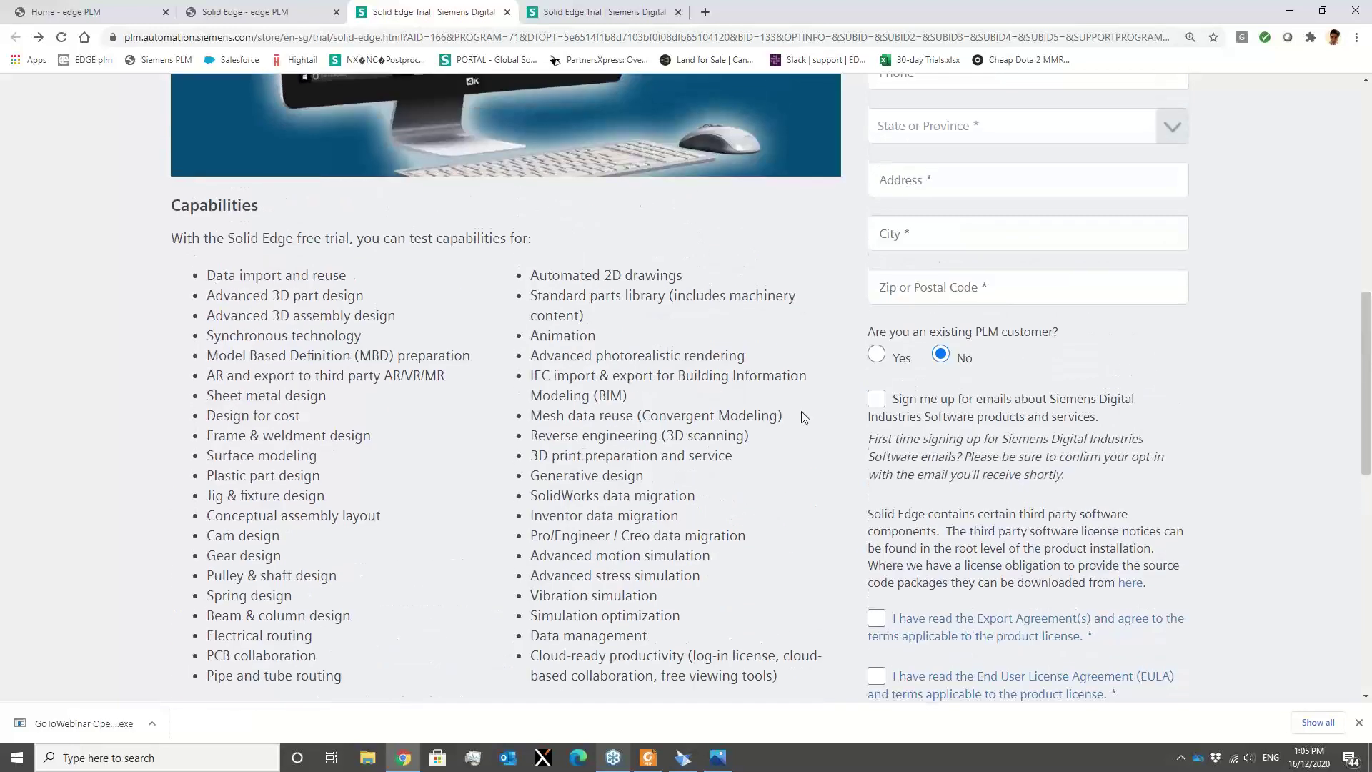
pyautogui.scroll(5, 801, 410)
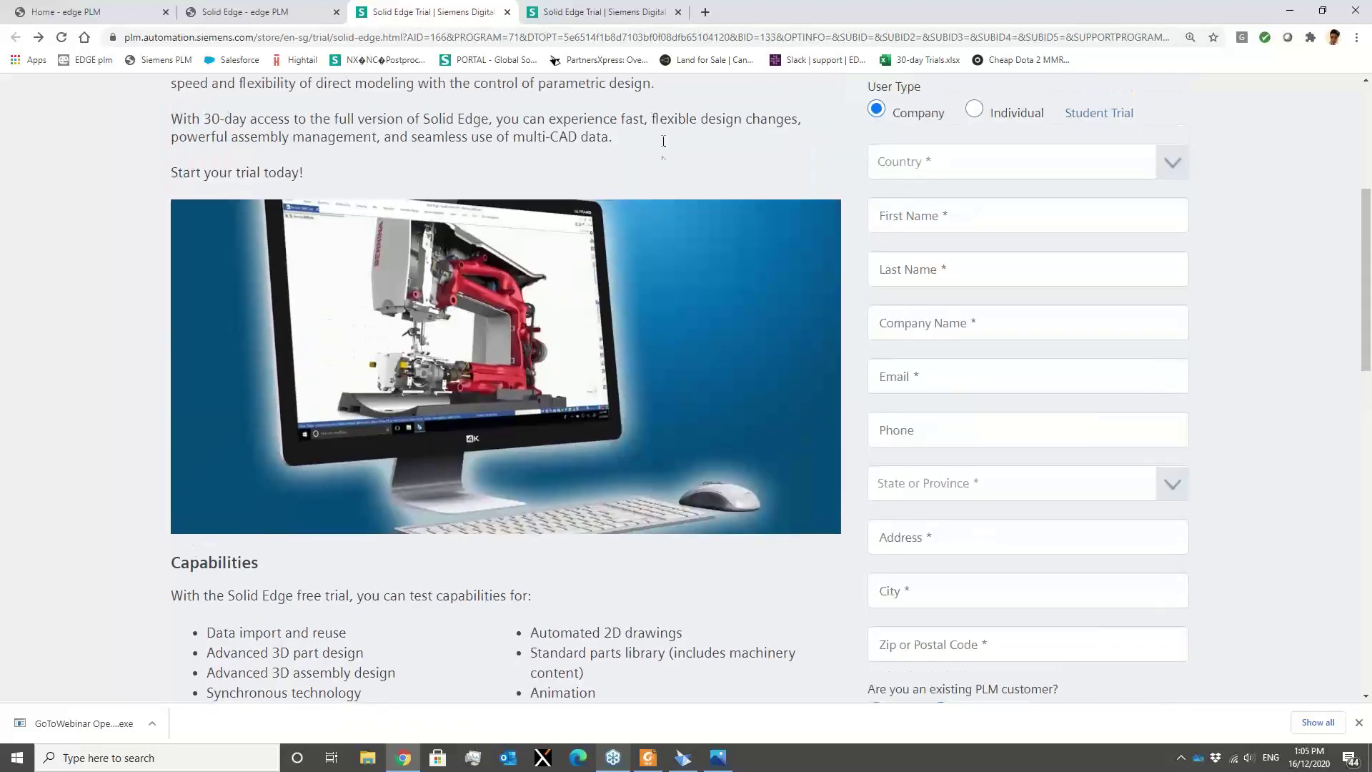
# Show the already opened trial download details page and select the activation code under the installer instructions.
pyautogui.click(616, 16)
pyautogui.scroll(-1, 716, 352)
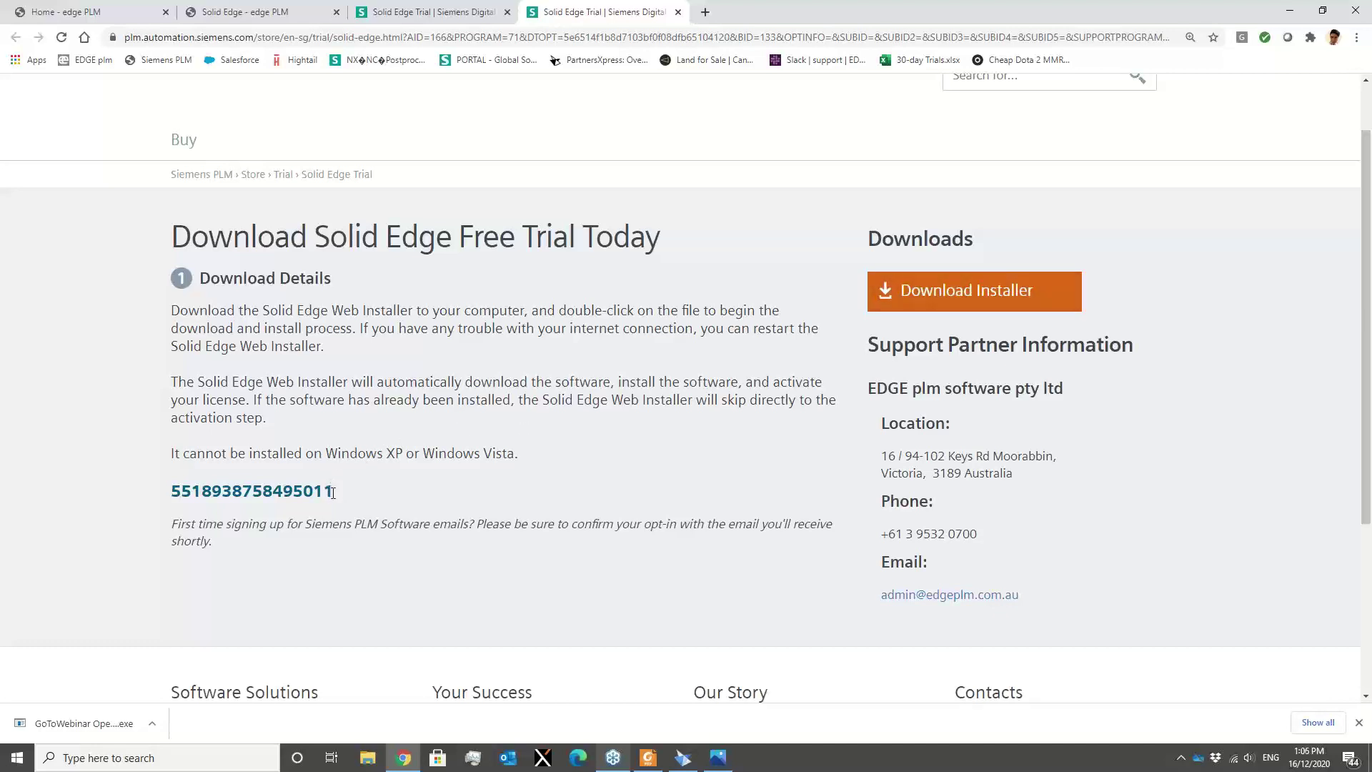
pyautogui.moveTo(334, 492); pyautogui.dragTo(170, 495)
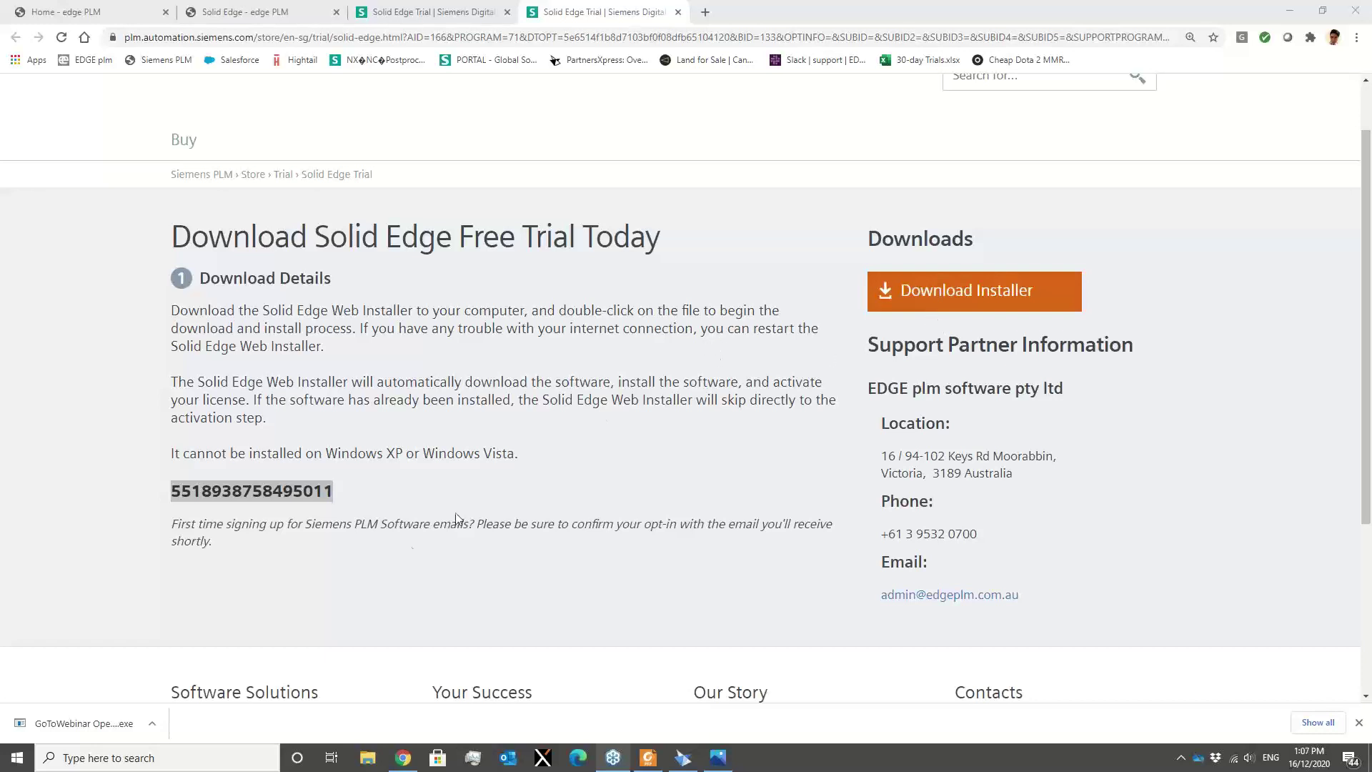
# Find and launch the Solid Edge License Utility, and reposition its window over the download page.
pyautogui.click(177, 759)
pyautogui.write('li')
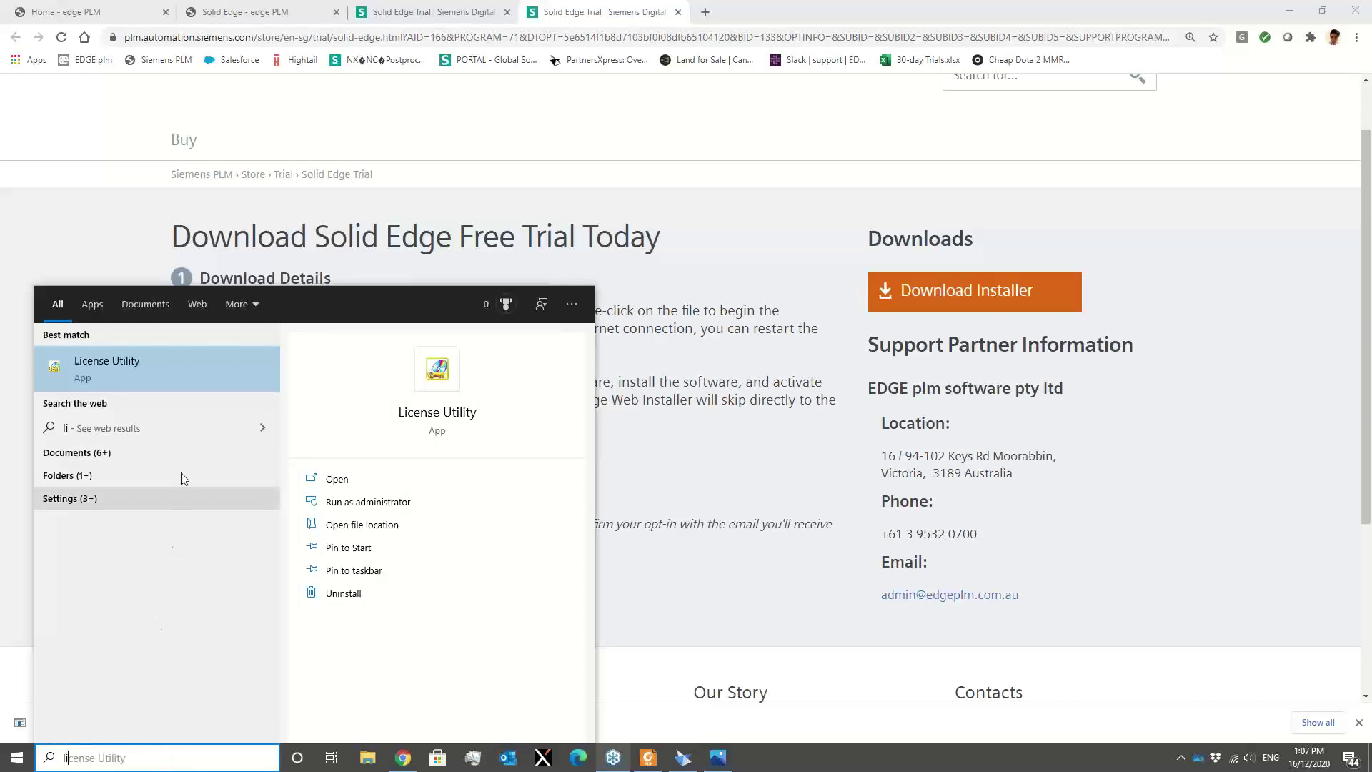
pyautogui.click(169, 377)
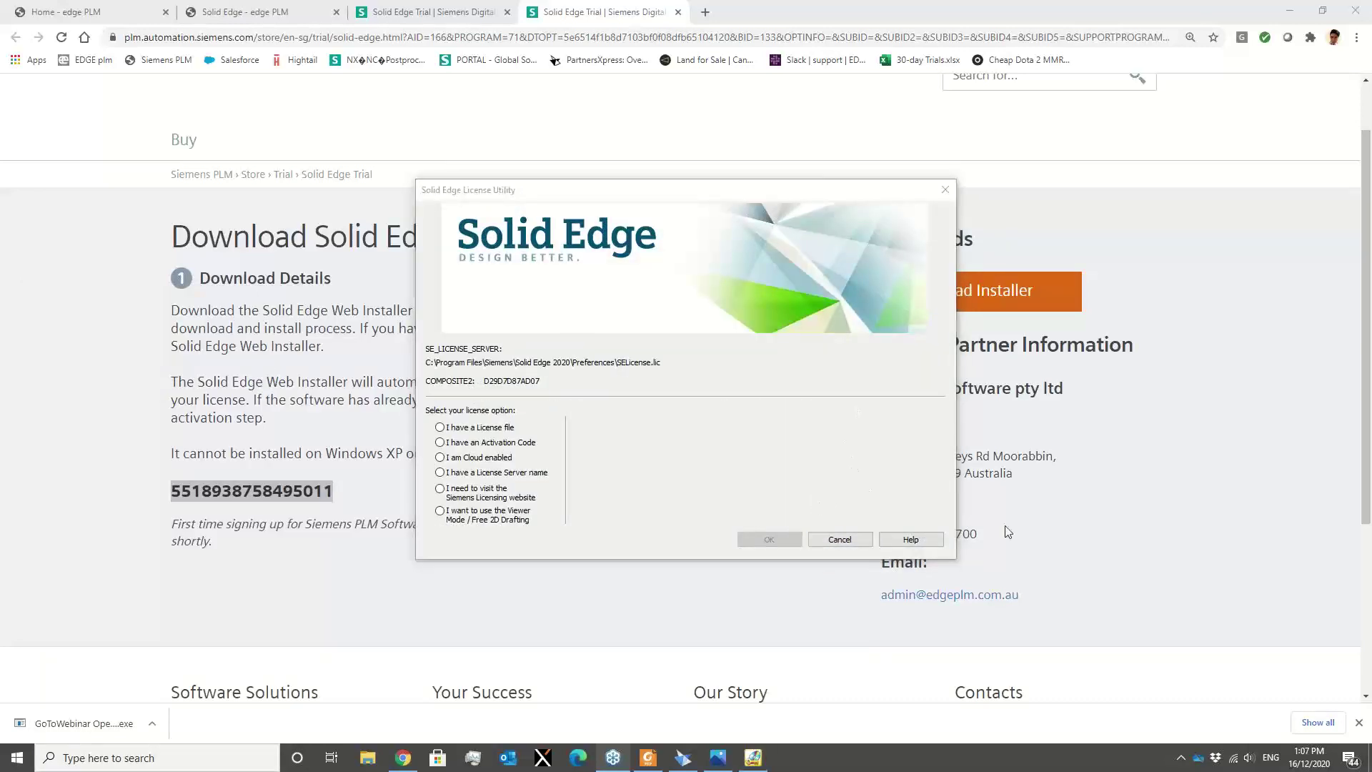
pyautogui.moveTo(698, 198); pyautogui.dragTo(693, 192)
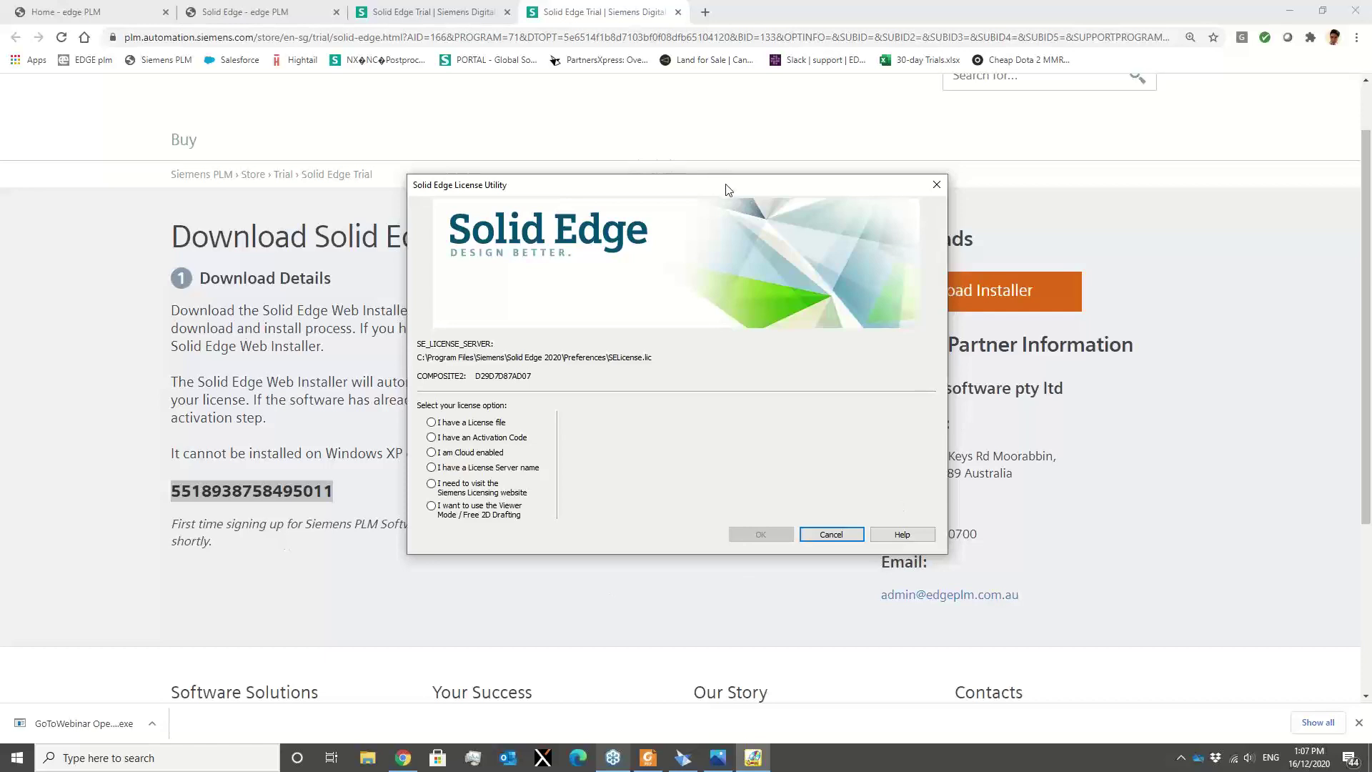
pyautogui.moveTo(726, 187); pyautogui.dragTo(744, 184)
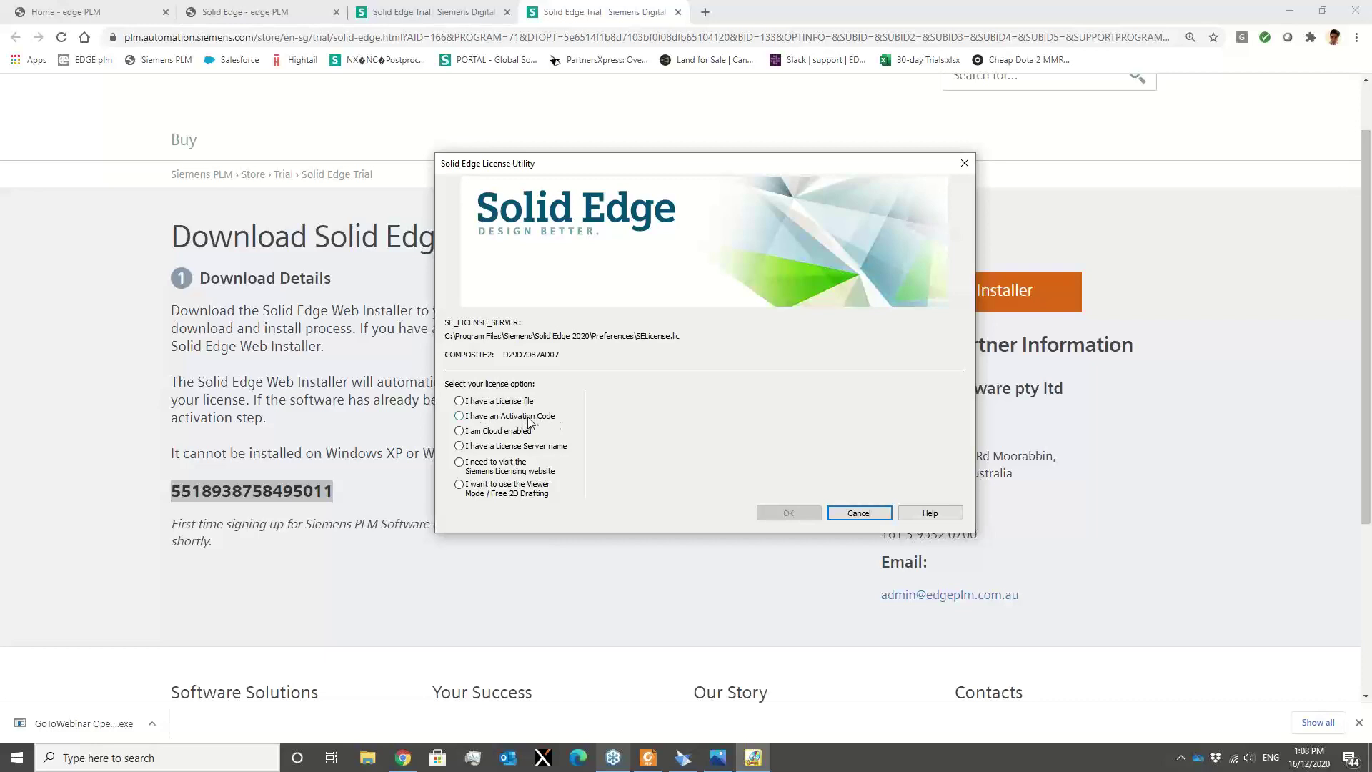
# Choose the "I have an Activation Code" license option and activate the Machine description field.
pyautogui.click(459, 416)
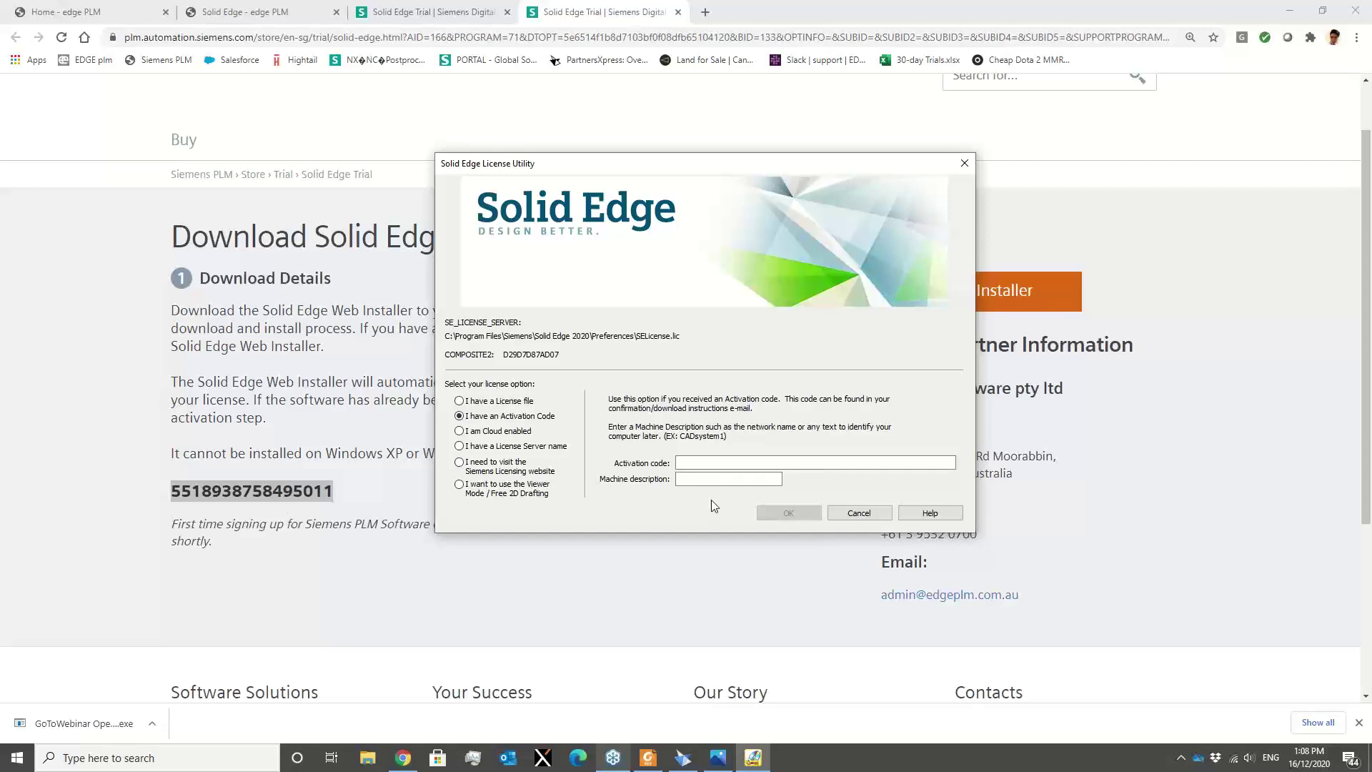
pyautogui.click(695, 463)
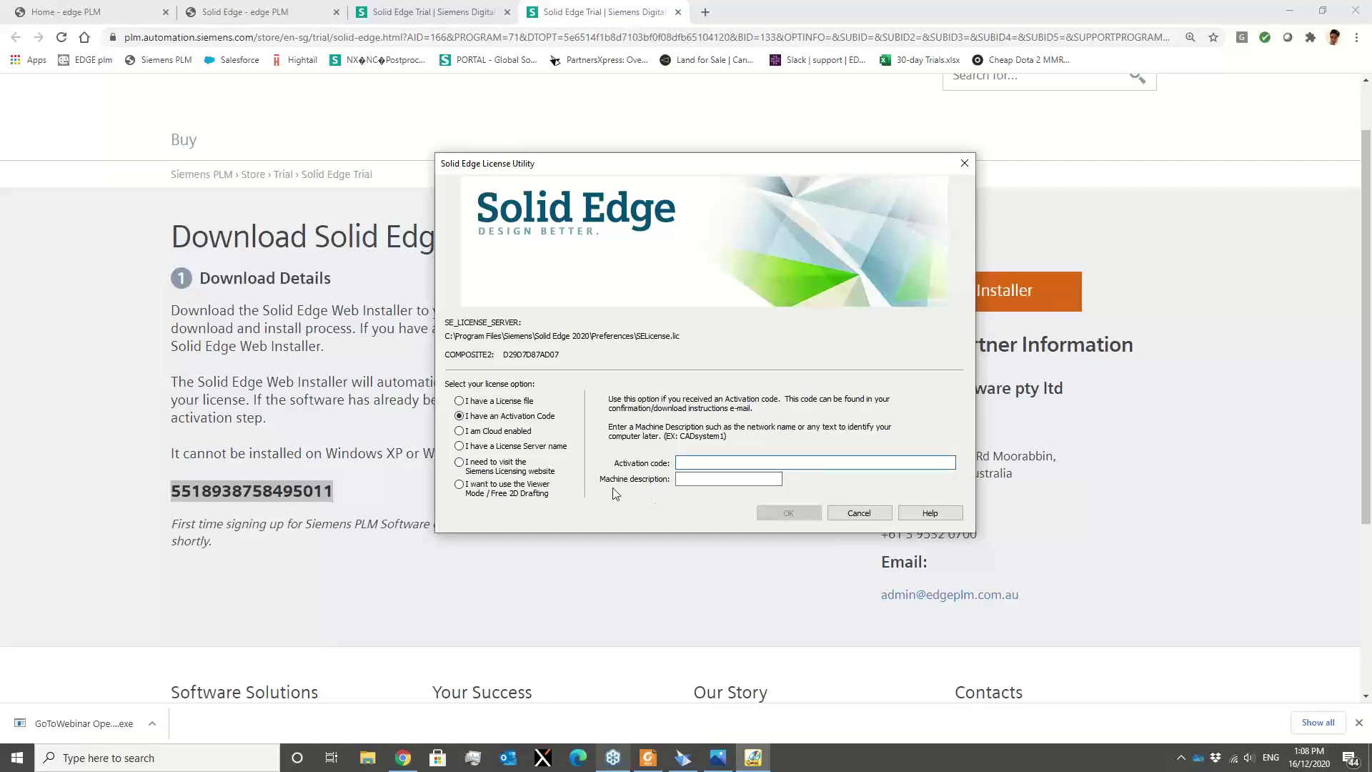
pyautogui.click(682, 481)
pyautogui.click(696, 476)
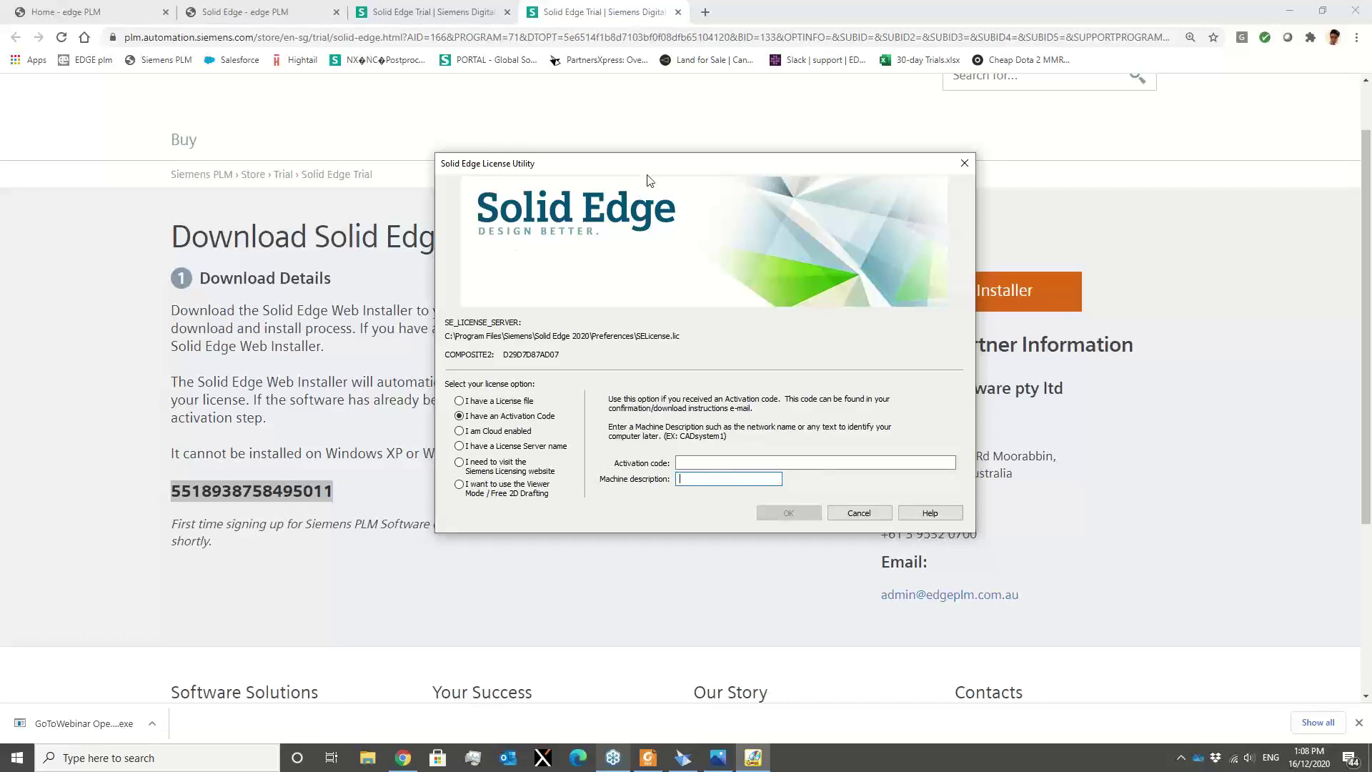
# Reposition and close the Solid Edge License Utility, and switch to Solid Edge 2020.
pyautogui.moveTo(648, 170); pyautogui.dragTo(624, 219)
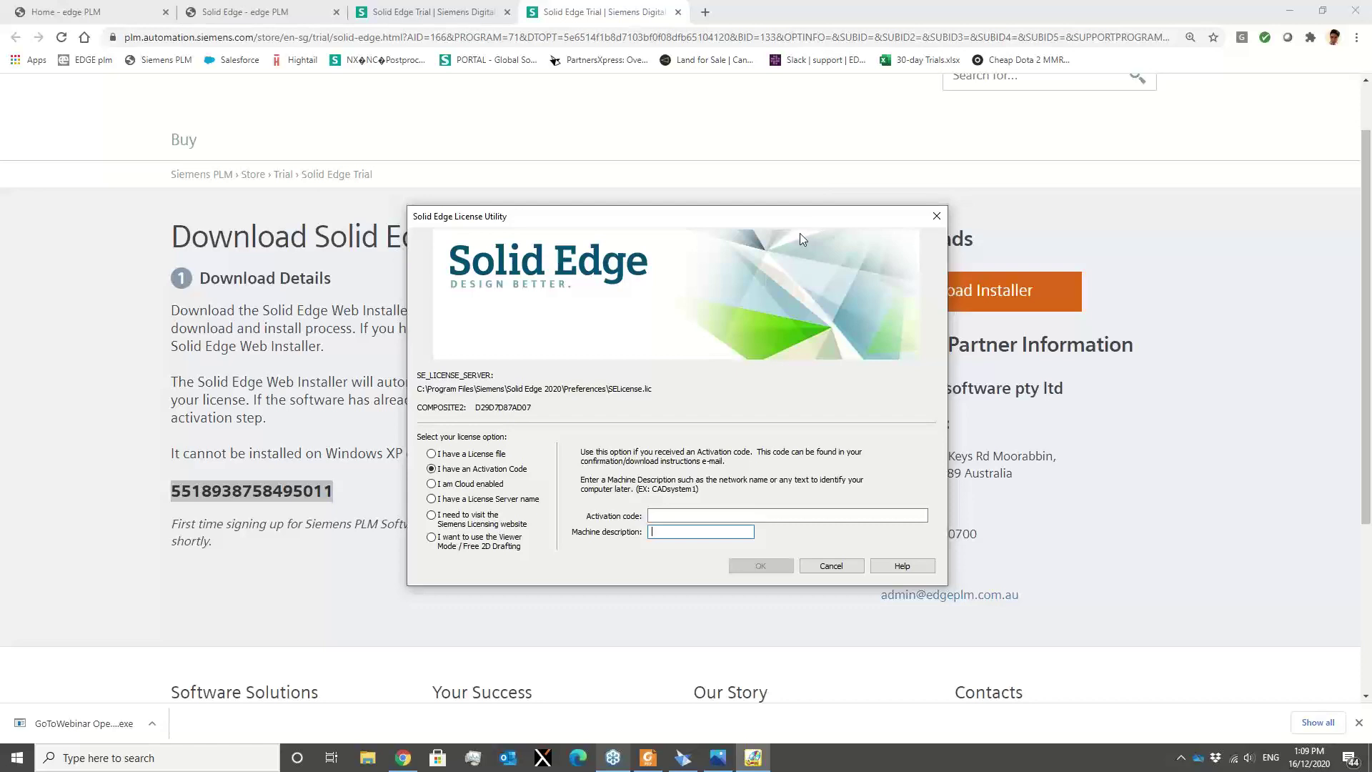
pyautogui.click(937, 217)
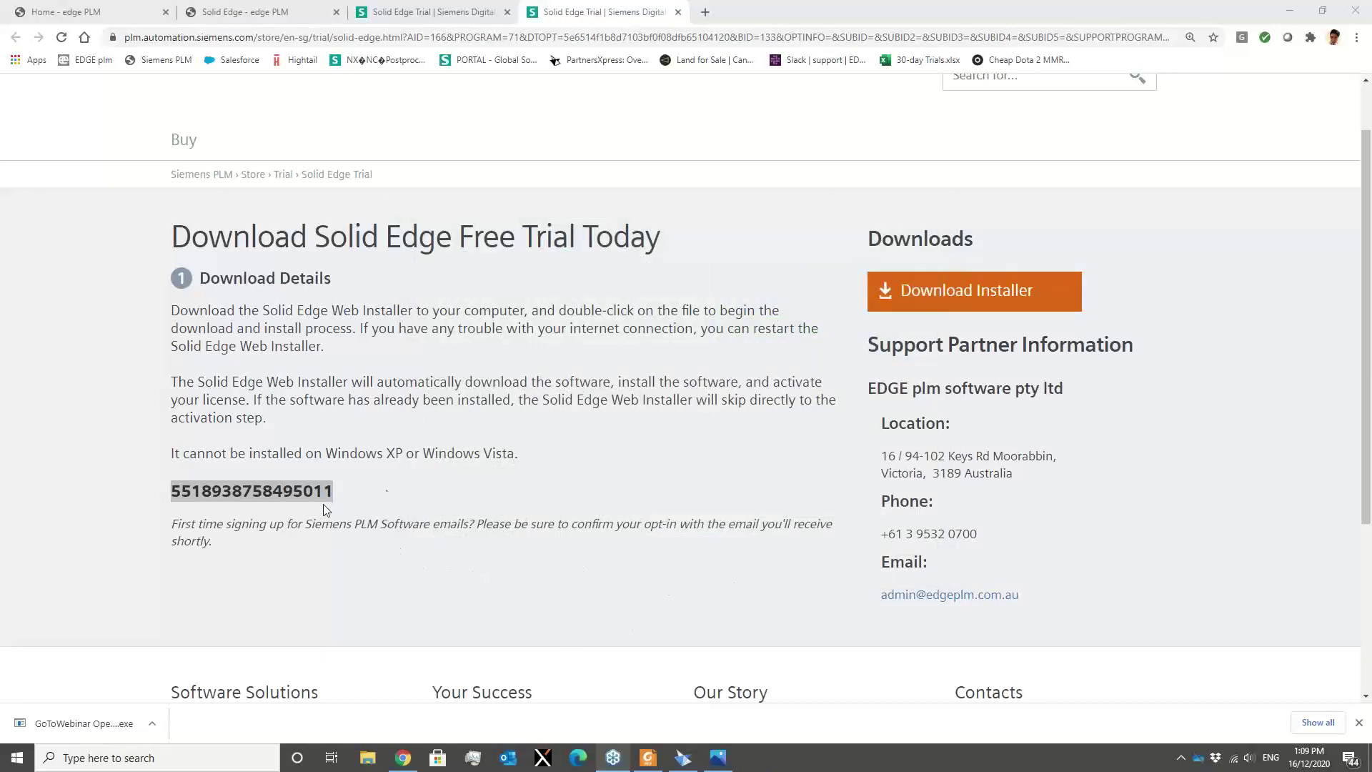
pyautogui.click(683, 758)
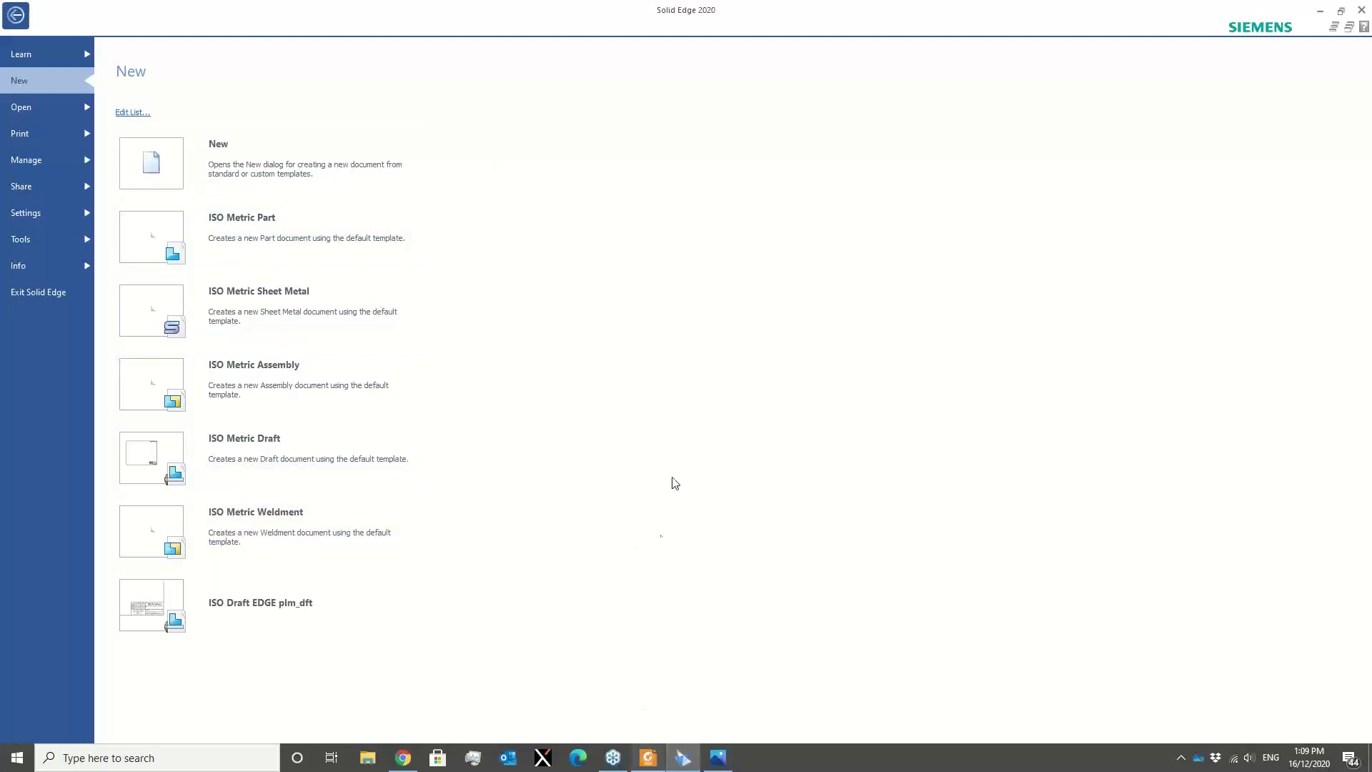
# Switch to Foxit Reader and examine the two wrench views in the bicycle hand tool activity of mt01413.pdf.
pyautogui.click(647, 759)
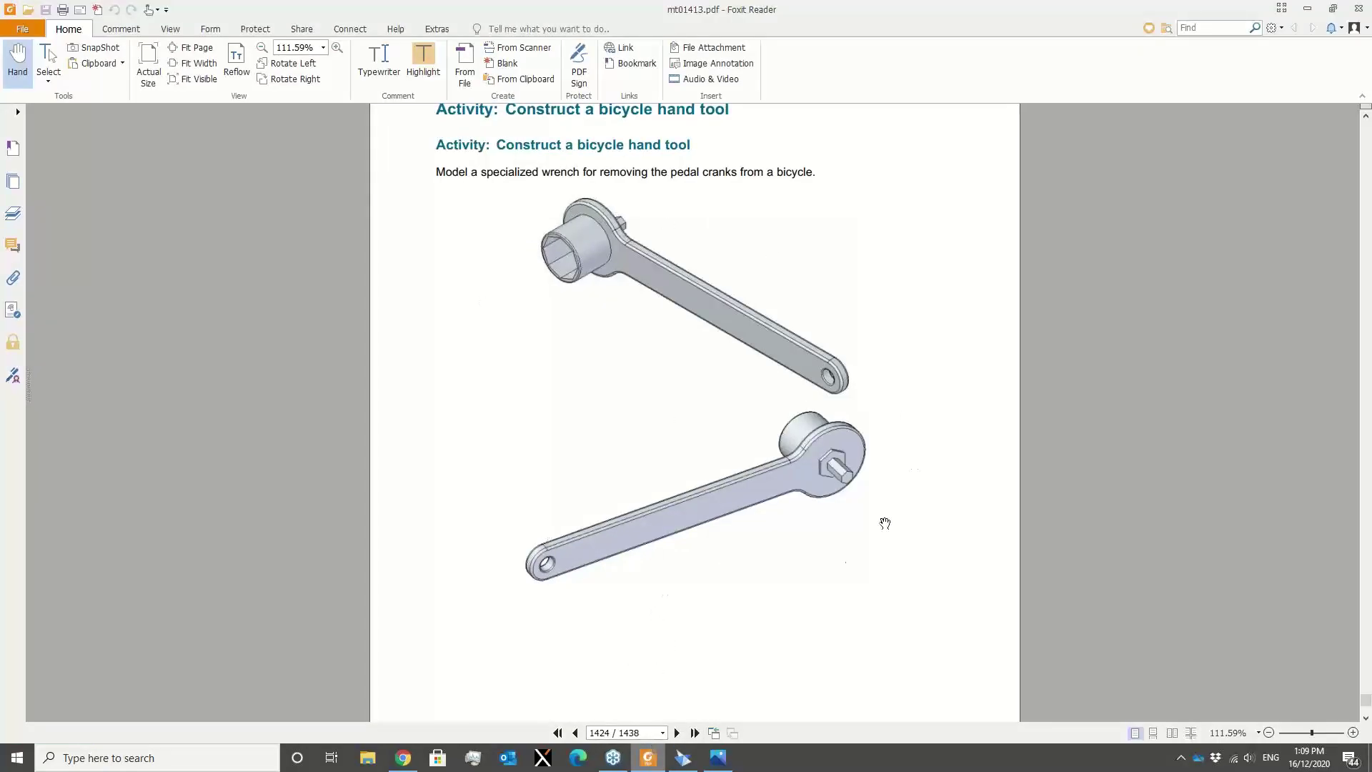
pyautogui.scroll(1, 671, 299)
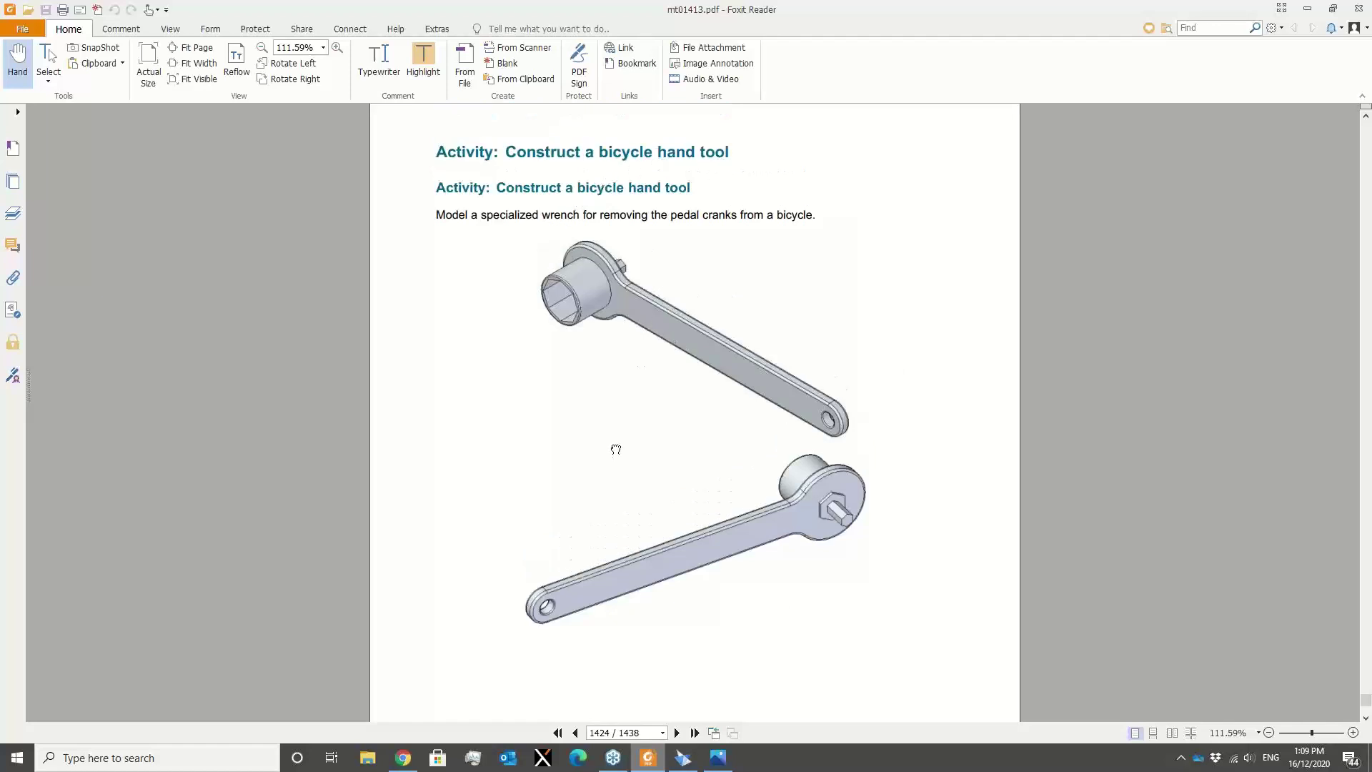
pyautogui.scroll(-1, 618, 458)
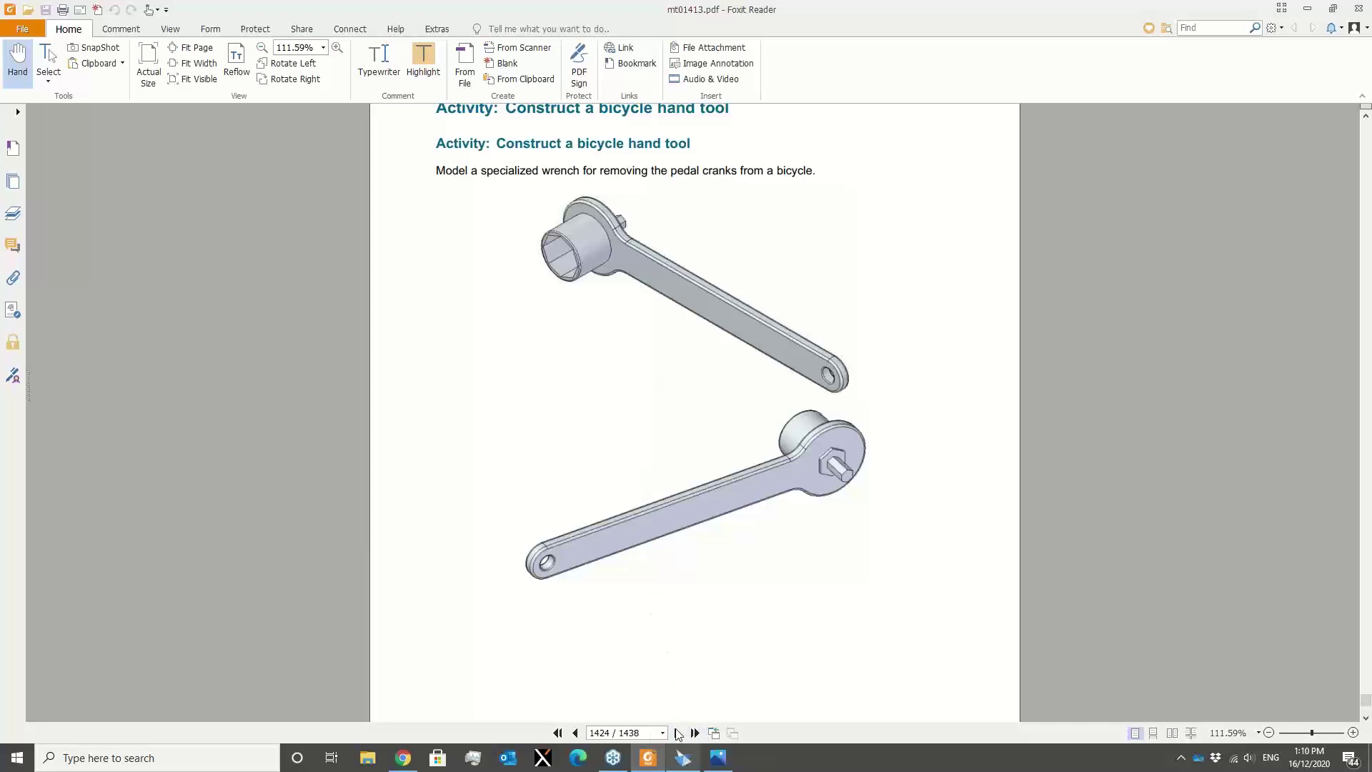
pyautogui.moveTo(709, 399); pyautogui.dragTo(708, 417)
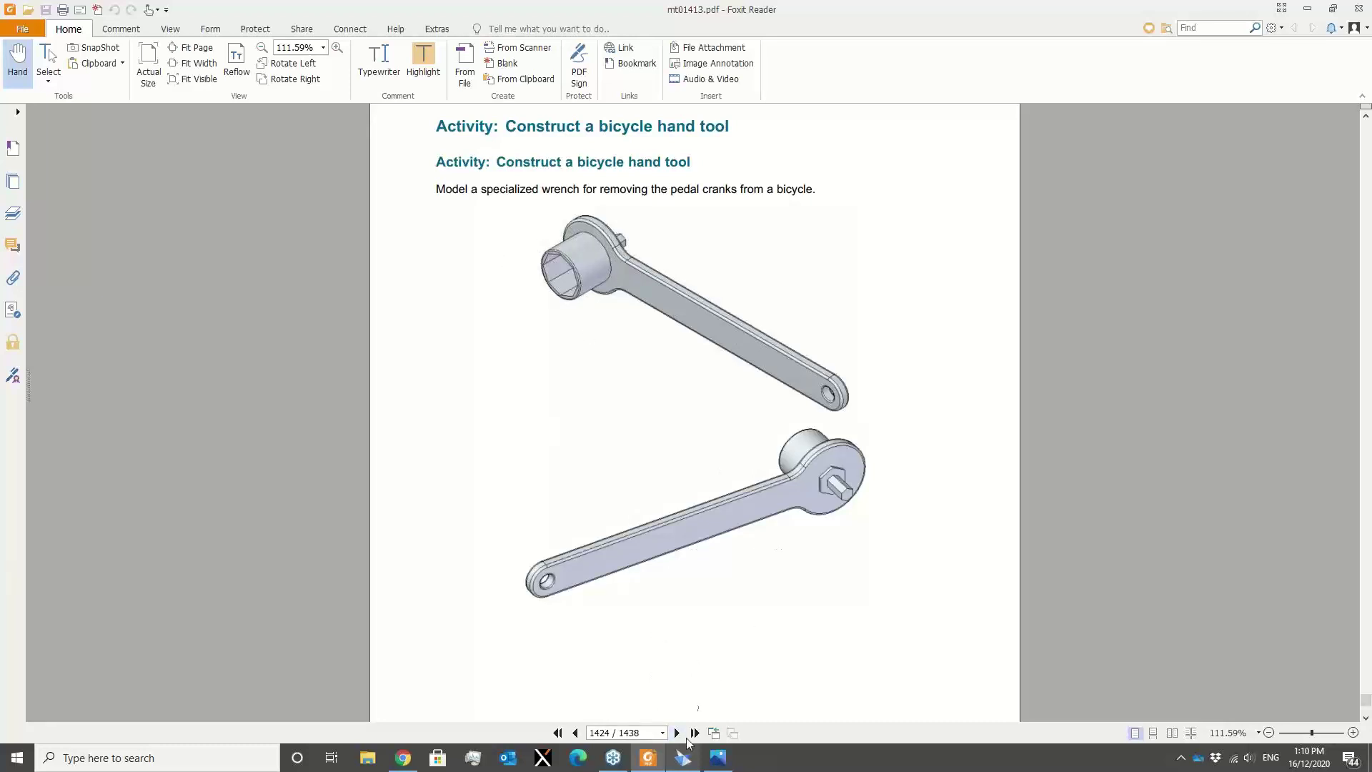
# Switch to Solid Edge and create a new part from the ISO Metric Part template.
pyautogui.click(682, 760)
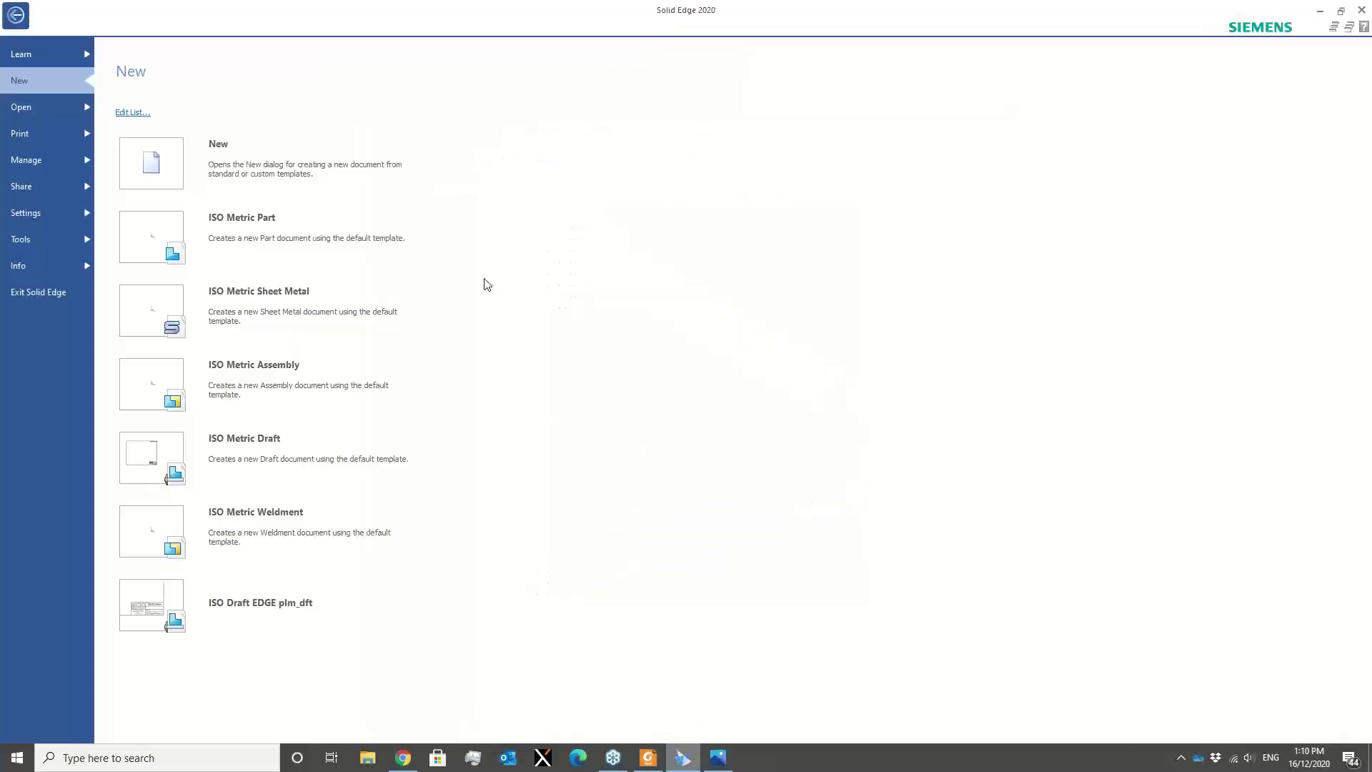
pyautogui.moveTo(241, 237)
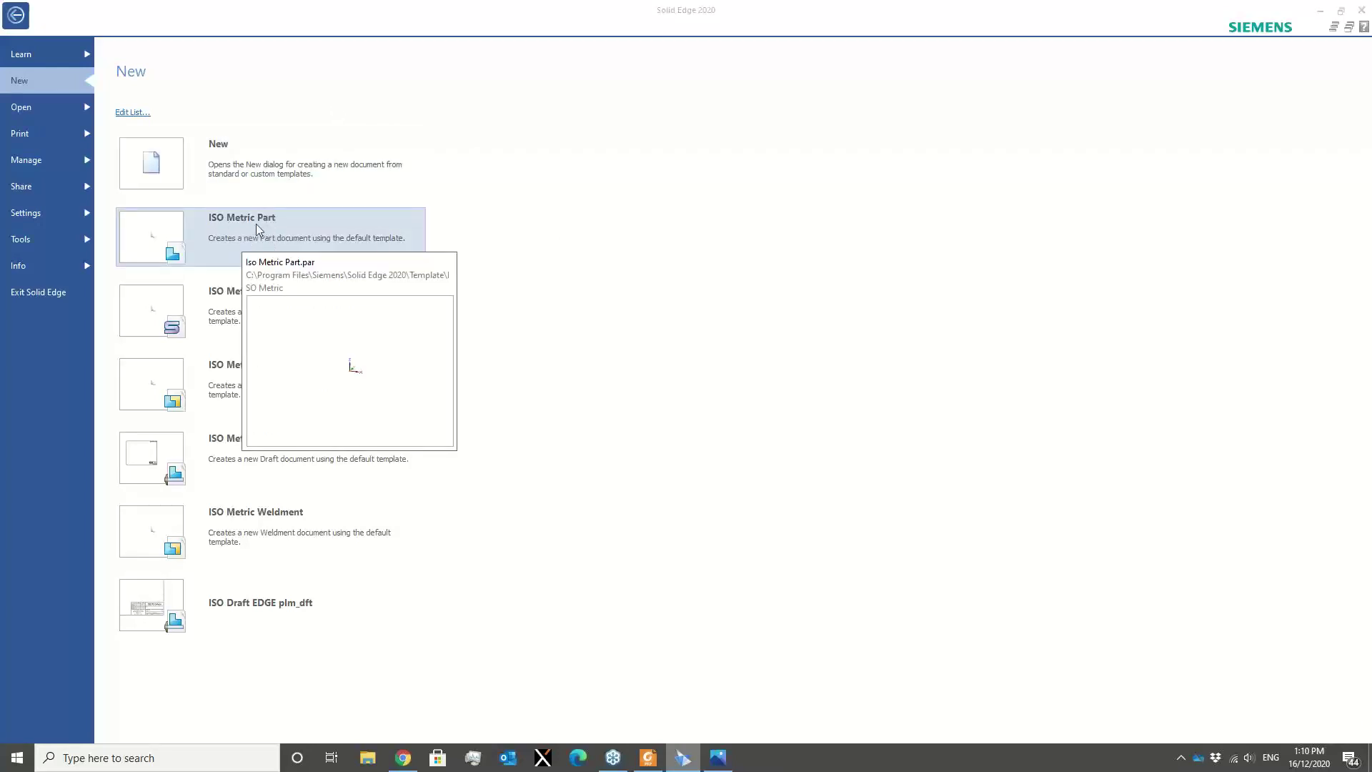
pyautogui.click(229, 225)
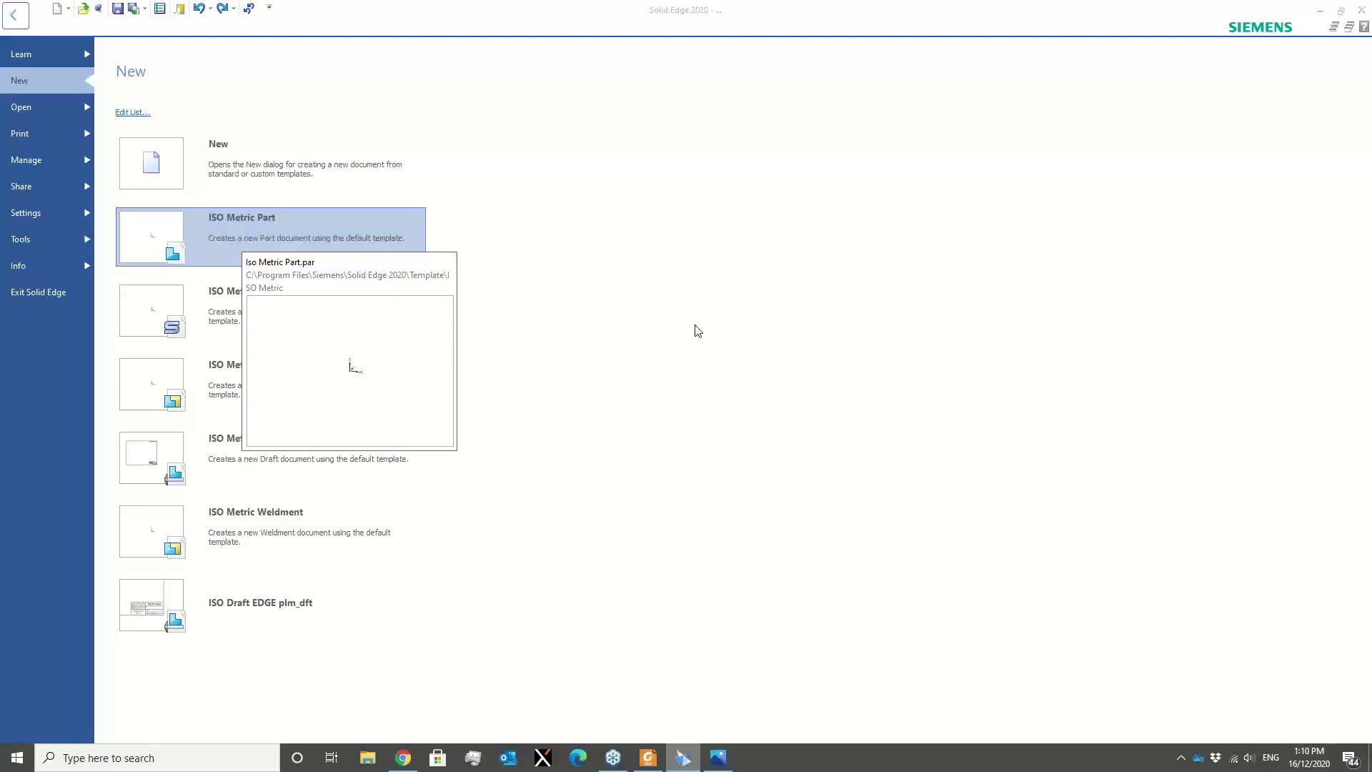
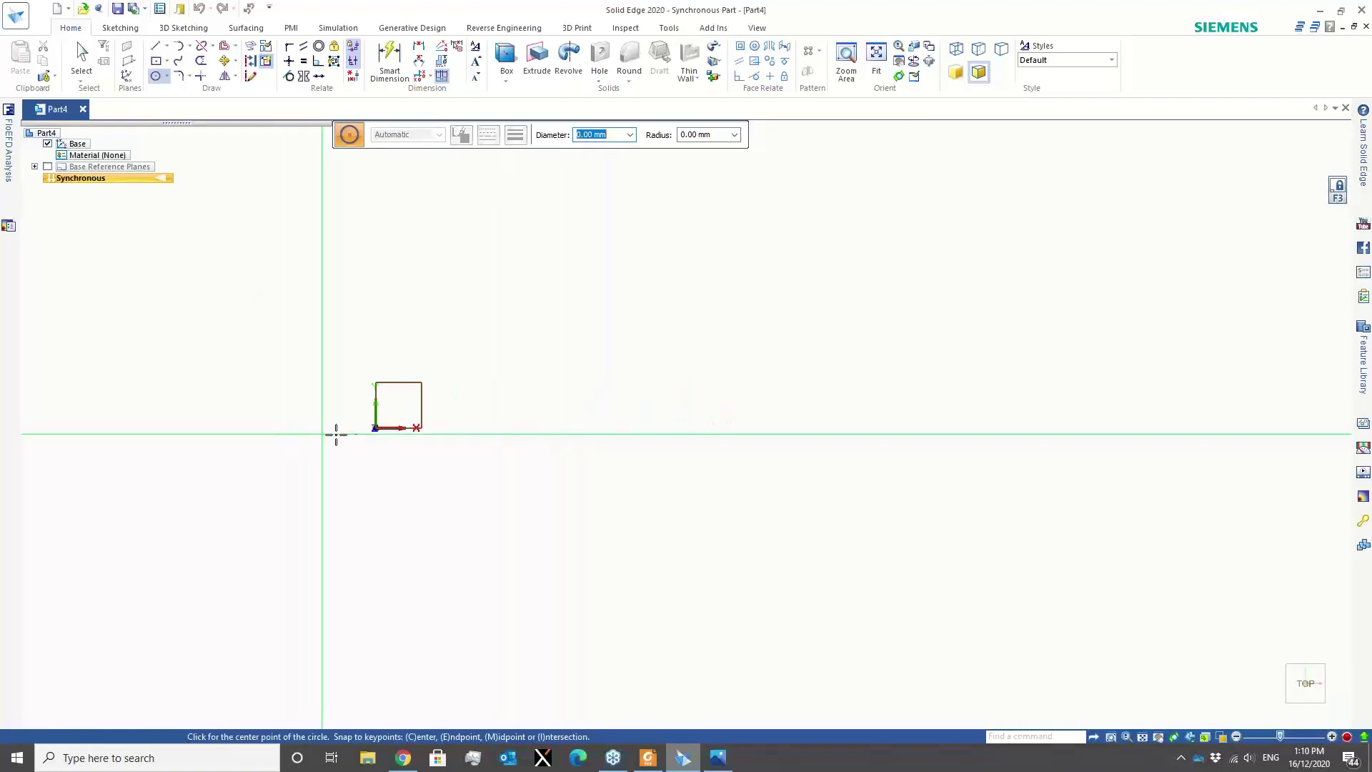
# Sketch a circle of 50 mm diameter centred on the origin.
pyautogui.click(375, 428)
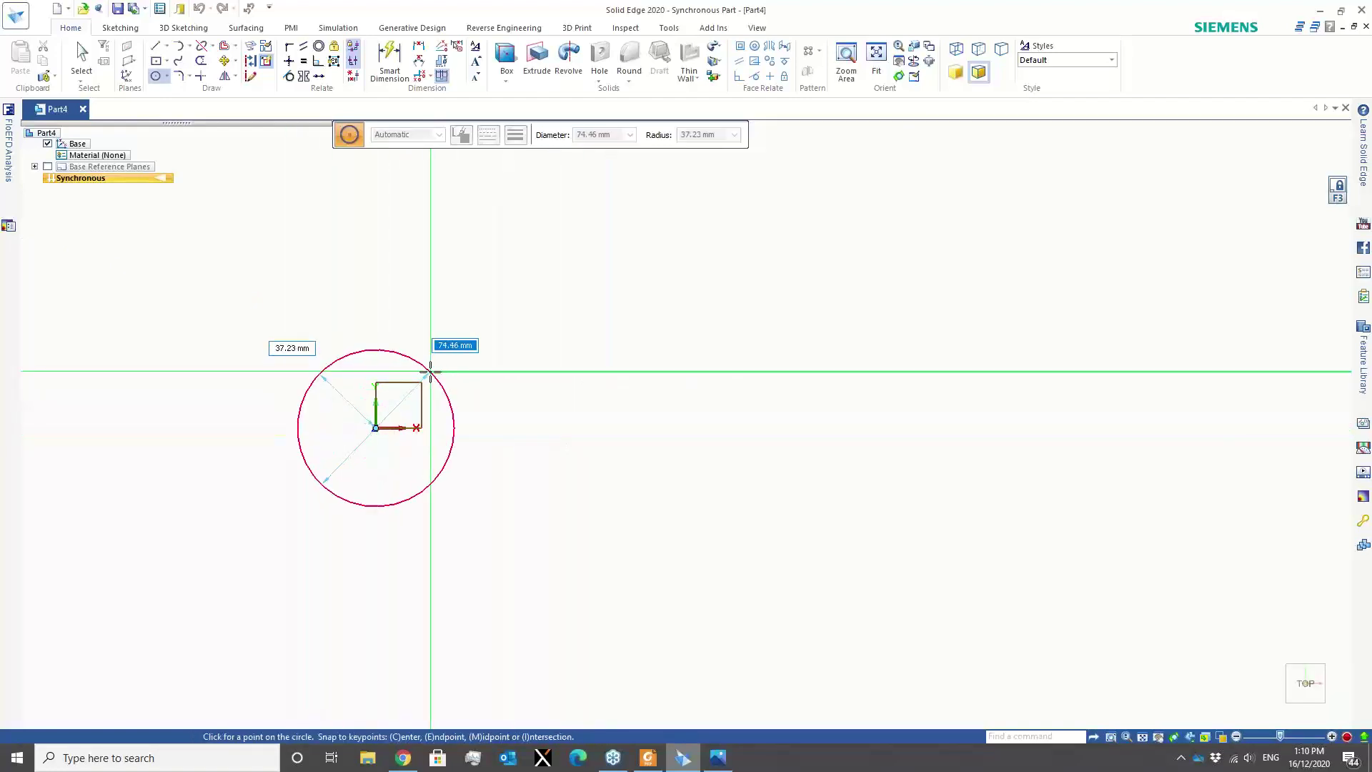
pyautogui.write('50')
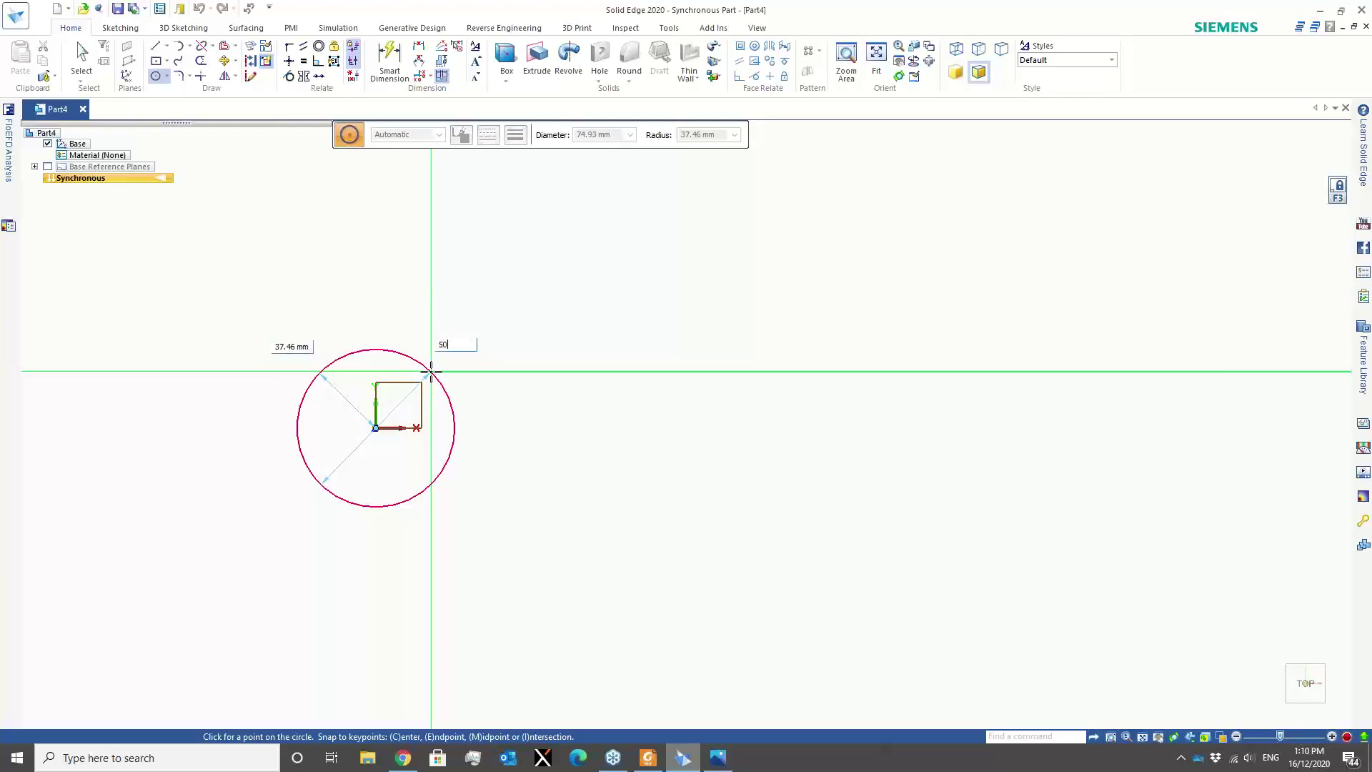
pyautogui.press('Return')
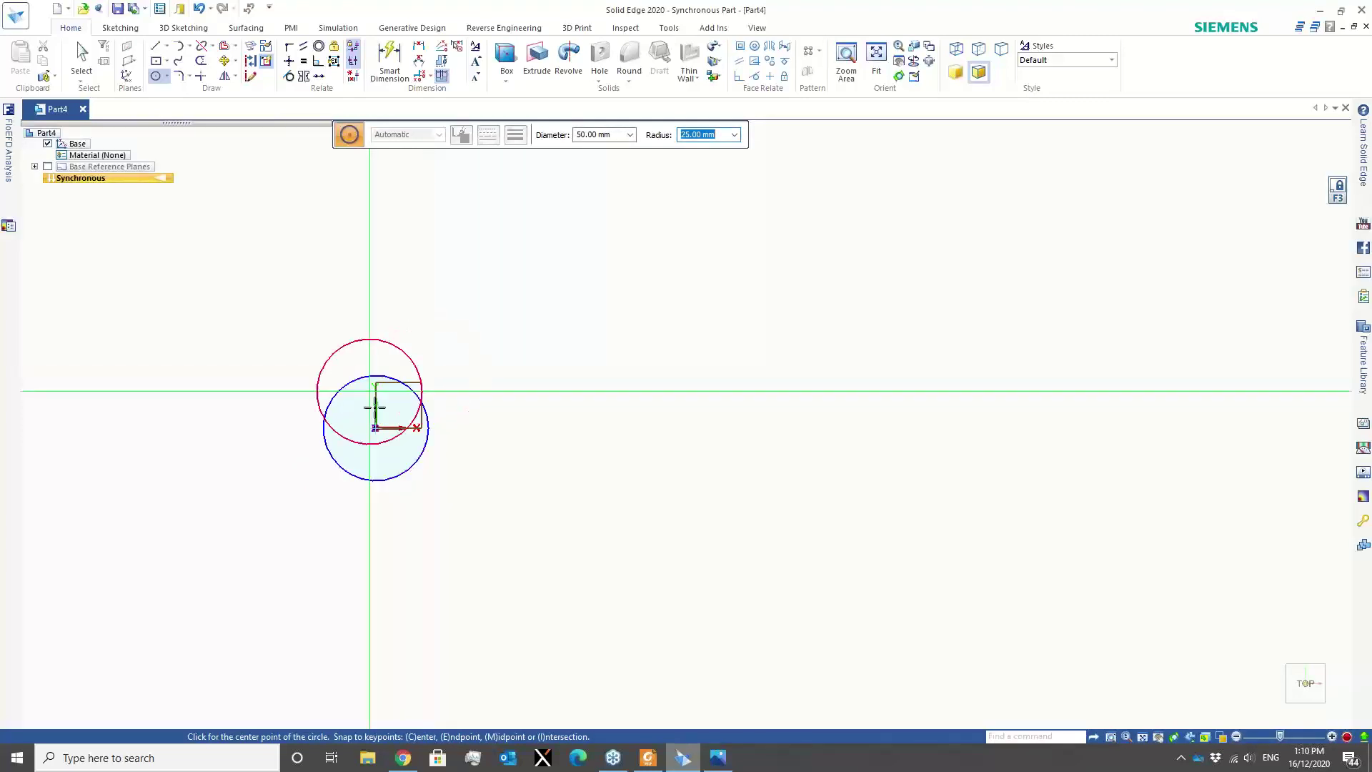
# Sketch two concentric circles, about 10 mm and 22 mm in diameter, horizontally aligned to the right of the origin circle.
pyautogui.click(769, 427)
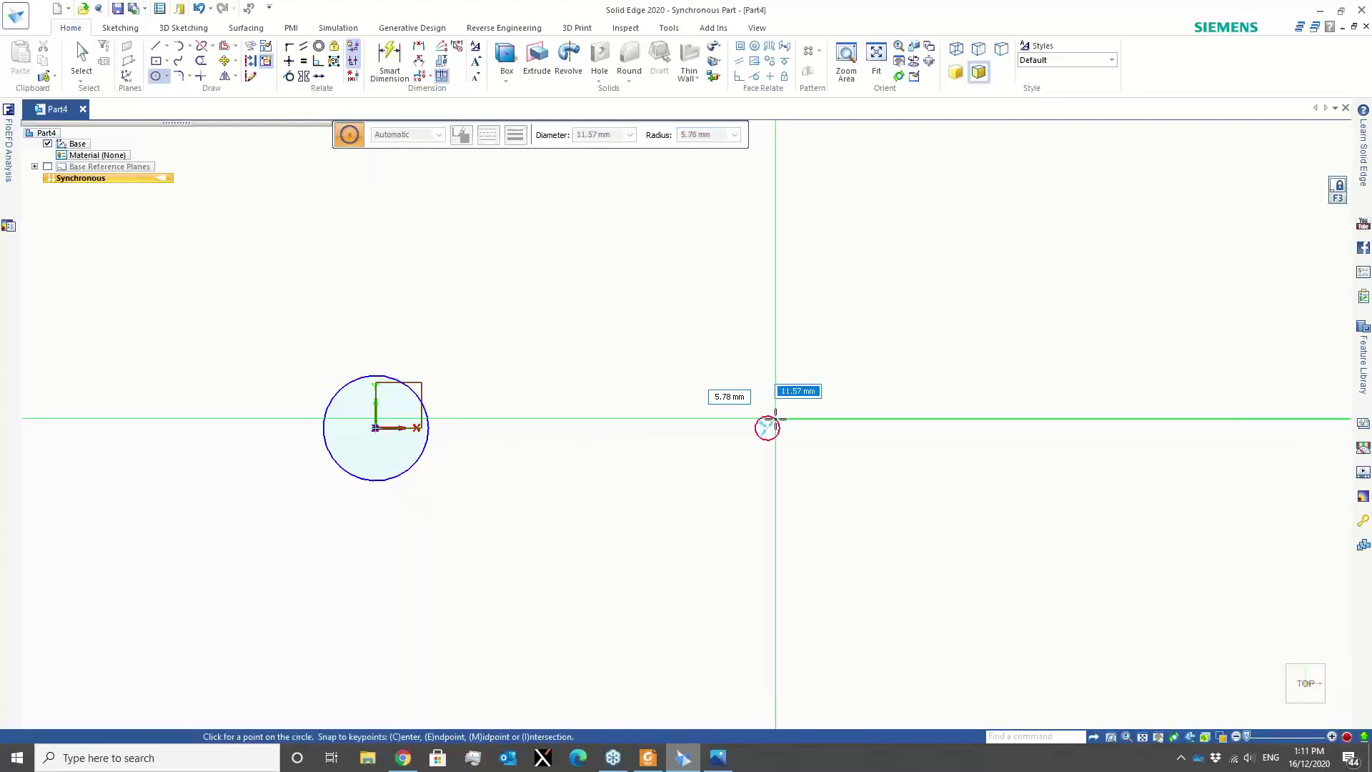
pyautogui.click(773, 421)
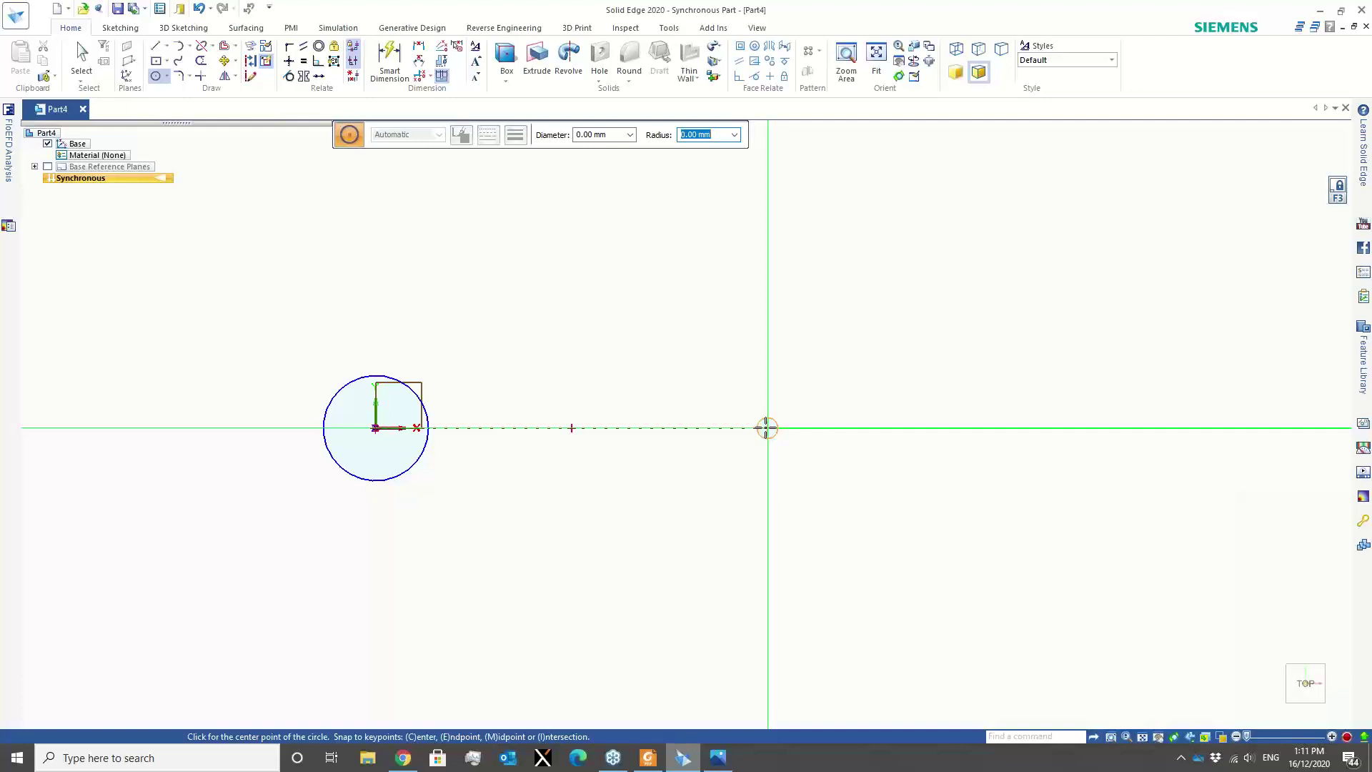
pyautogui.click(766, 427)
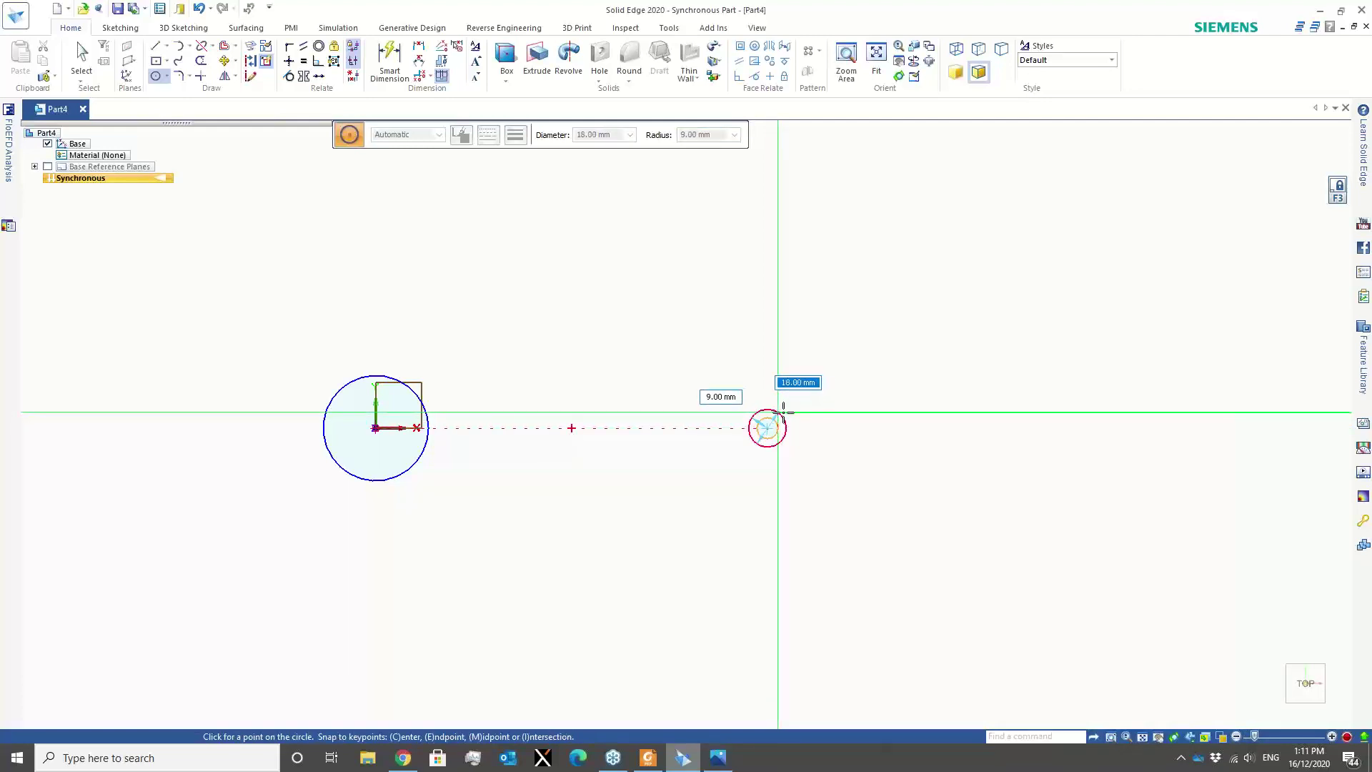
pyautogui.click(778, 407)
# Add a diameter dimension to the large circle at the origin with Smart Dimension.
pyautogui.click(390, 58)
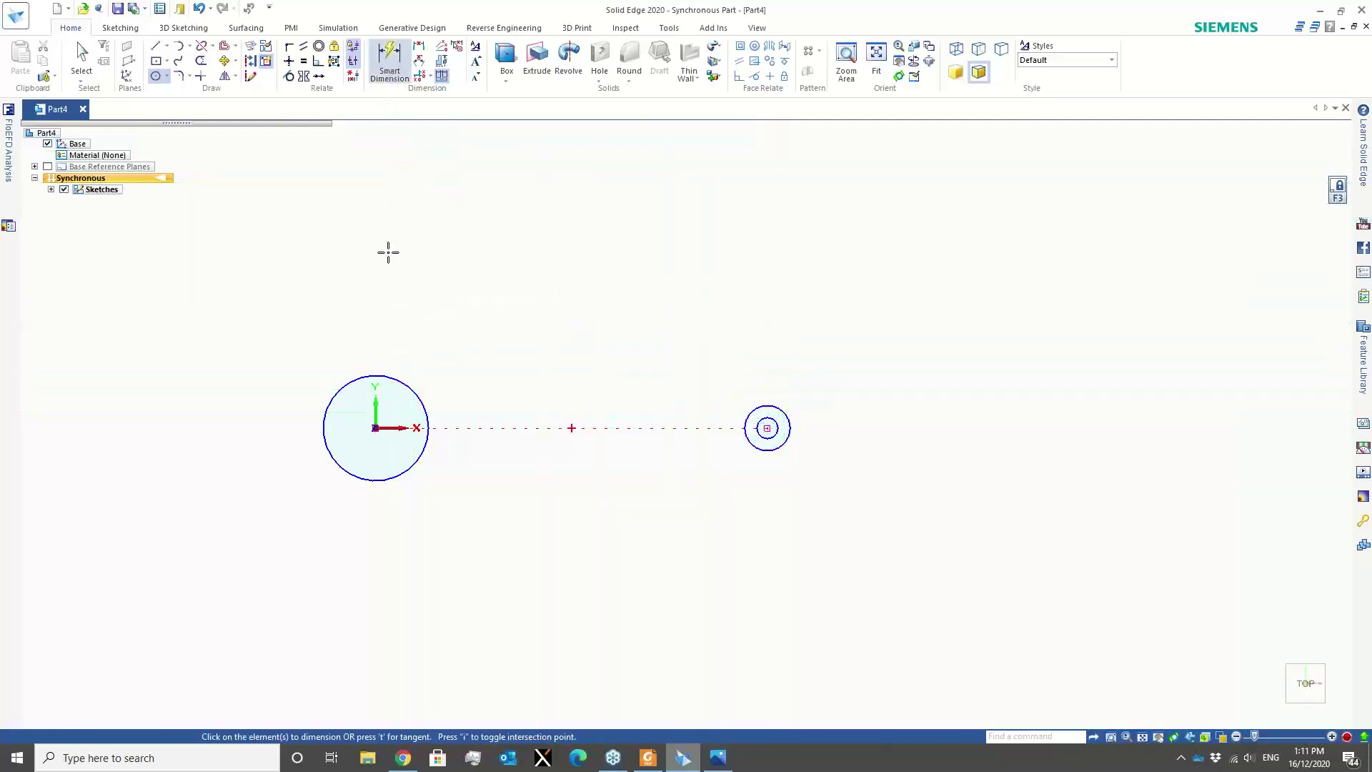
pyautogui.click(371, 376)
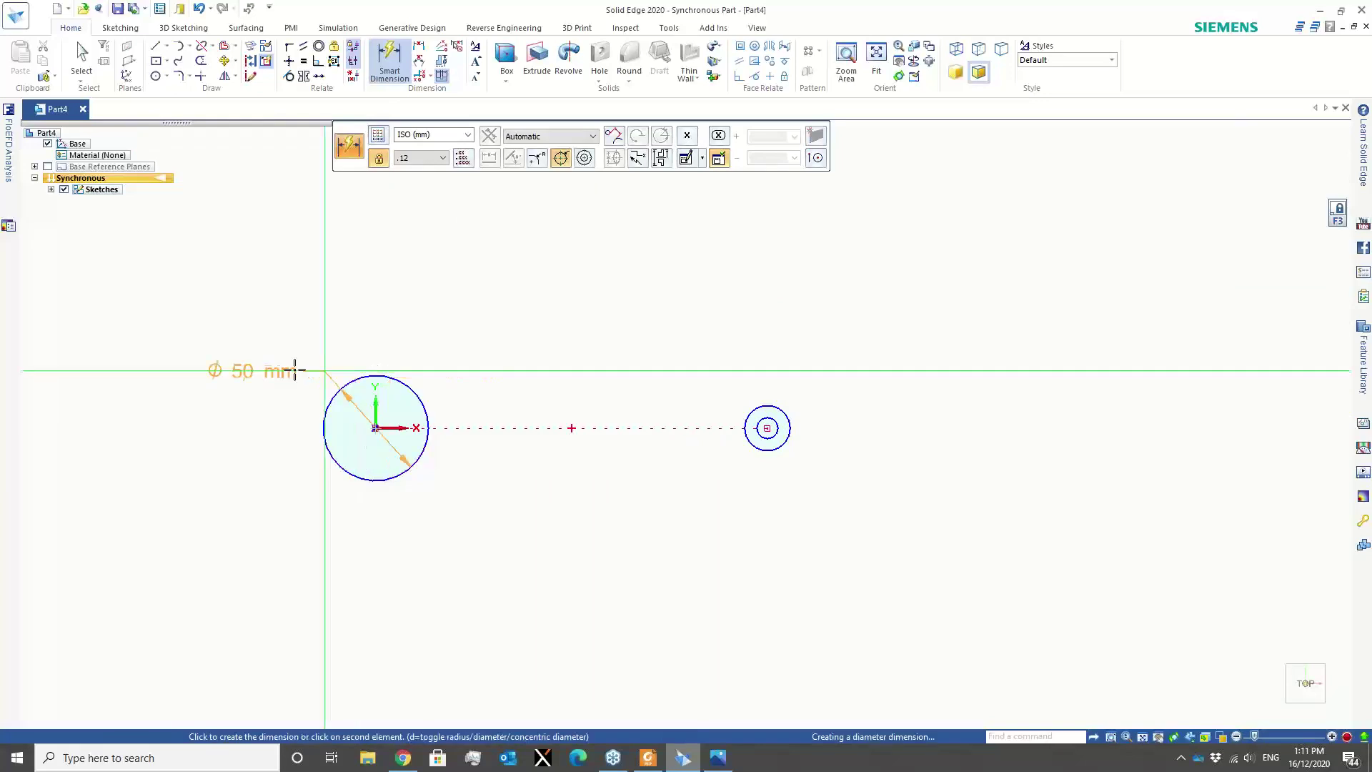
pyautogui.click(261, 367)
pyautogui.press('Return')
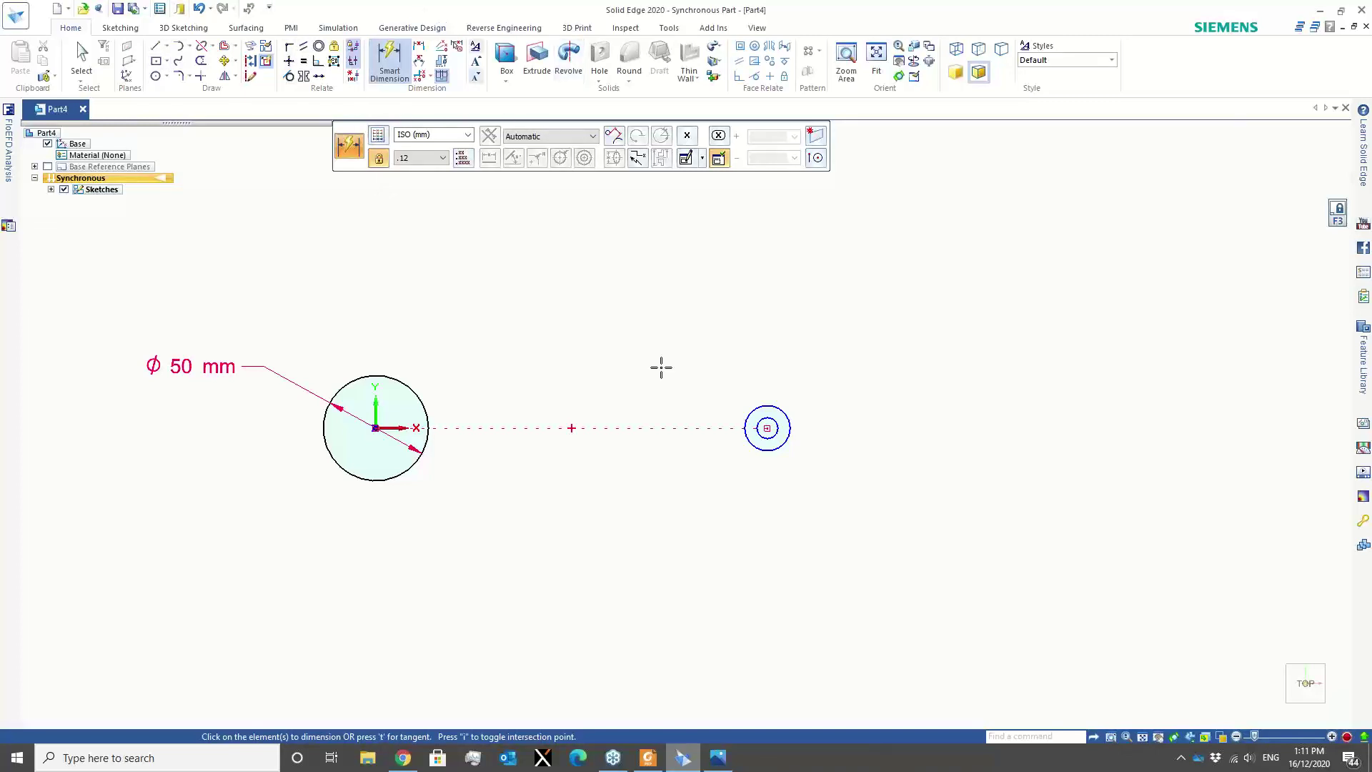
# Dimension the inner concentric circle and set its diameter to 10 mm.
pyautogui.scroll(2, 772, 443)
pyautogui.scroll(-2, 768, 433)
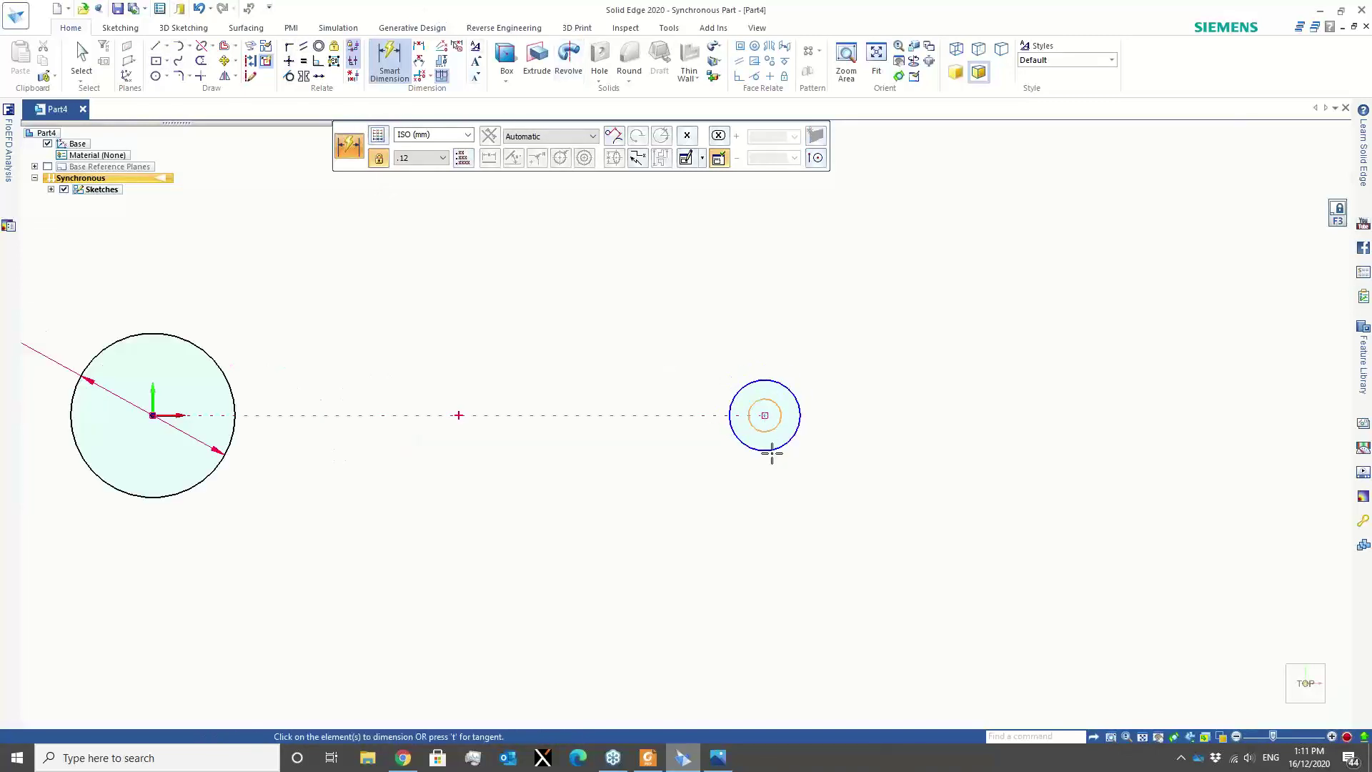
pyautogui.click(779, 429)
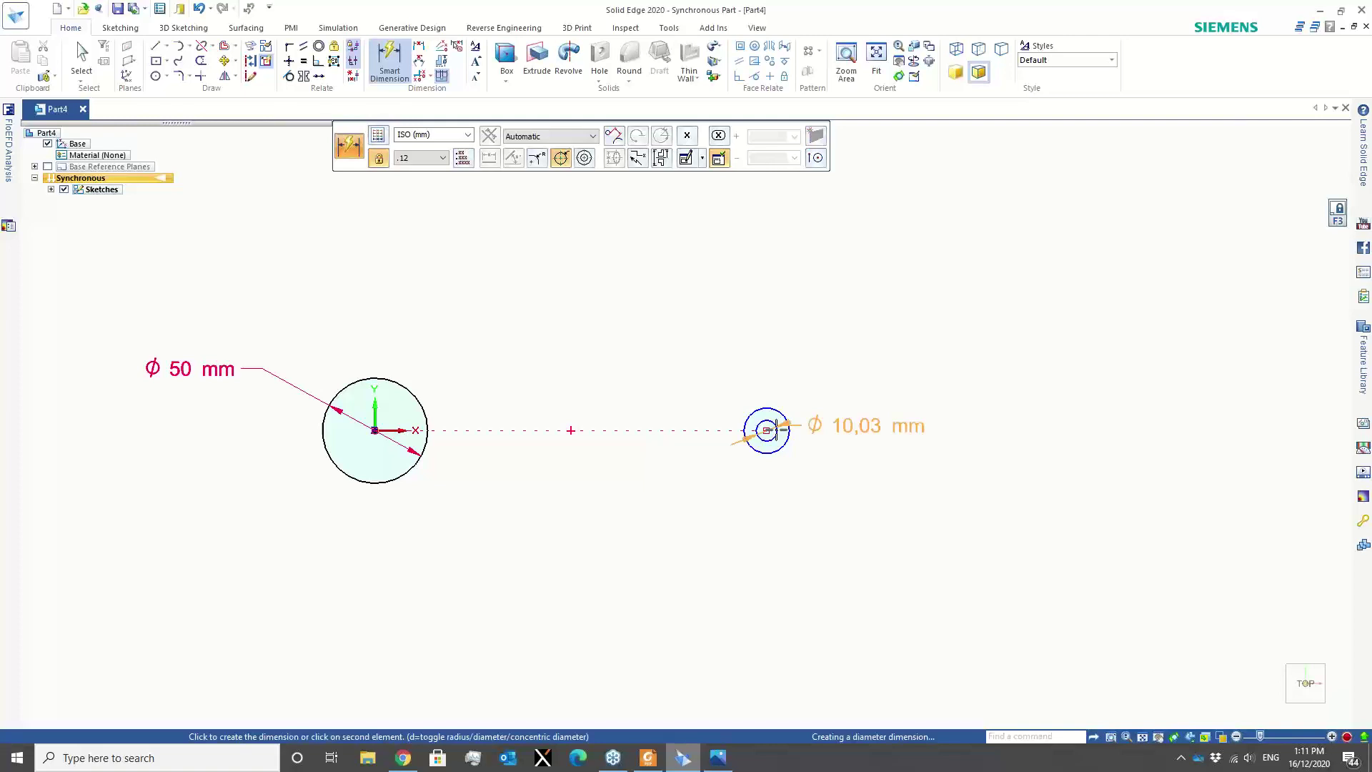
pyautogui.click(816, 490)
pyautogui.write('10')
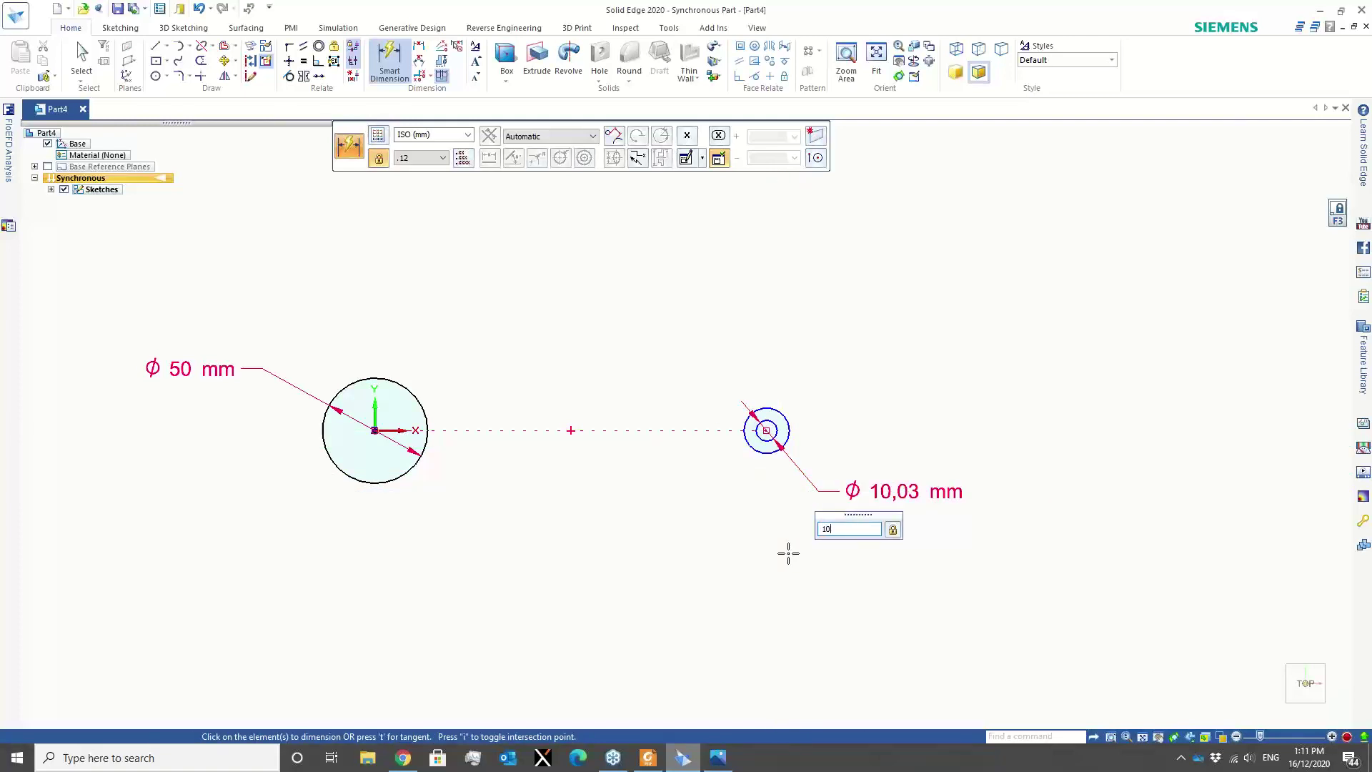
pyautogui.press('Return')
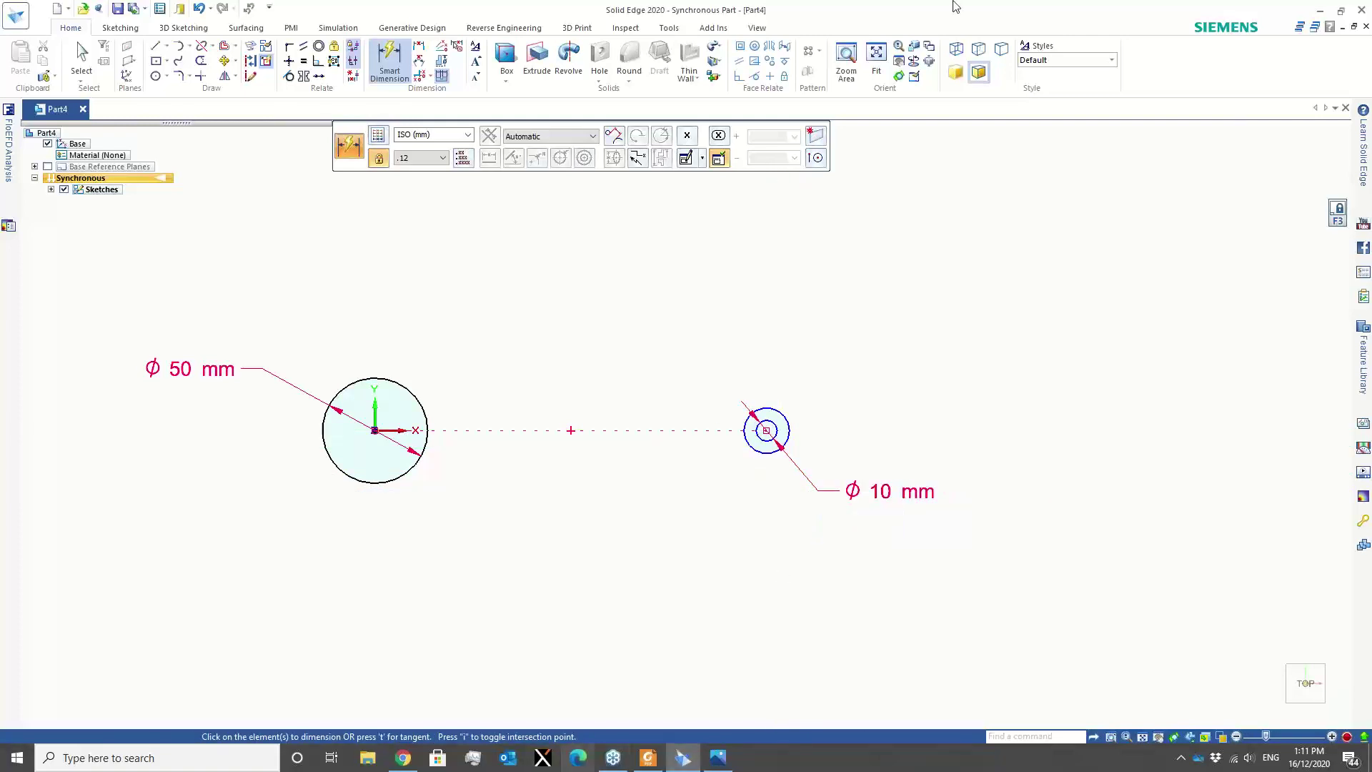
# Dimension the outer concentric circle and set its diameter to 20 mm.
pyautogui.click(791, 427)
pyautogui.click(830, 393)
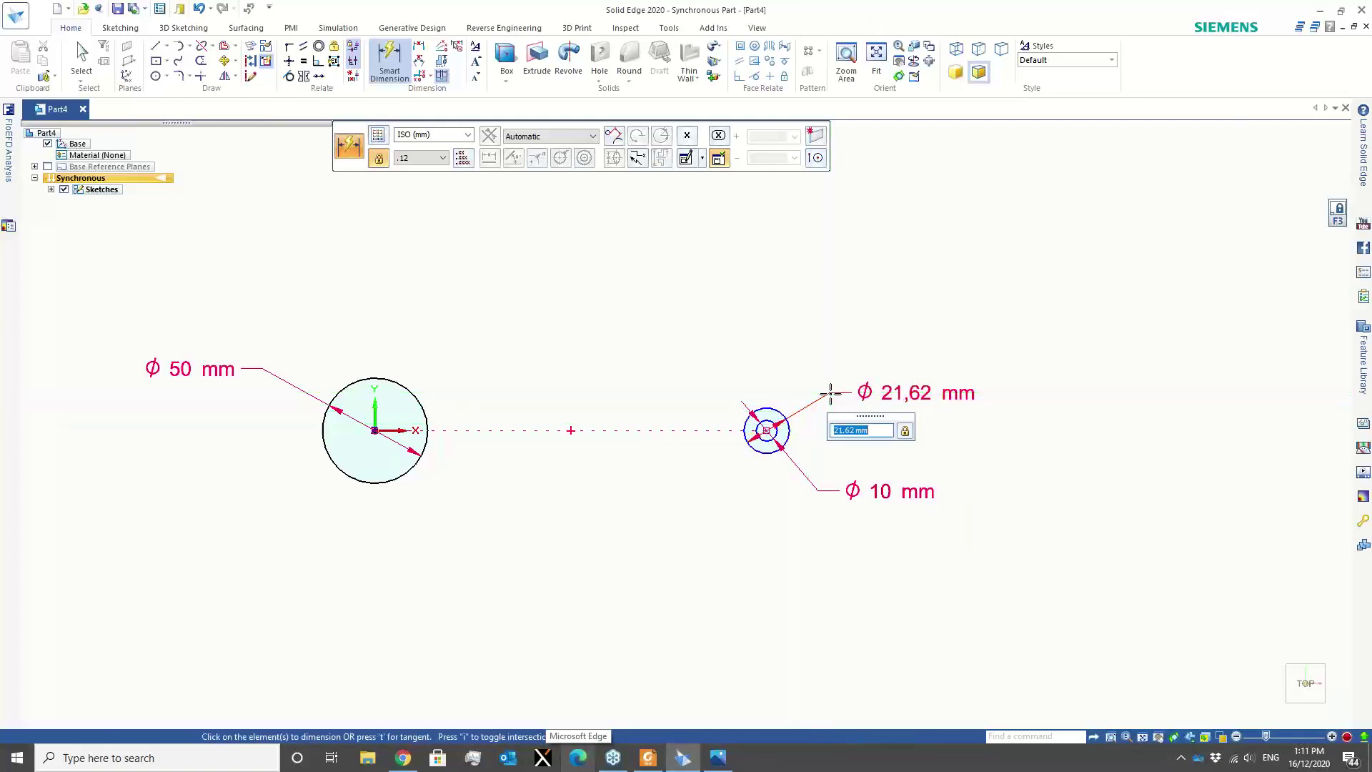
pyautogui.write('20')
pyautogui.press('Return')
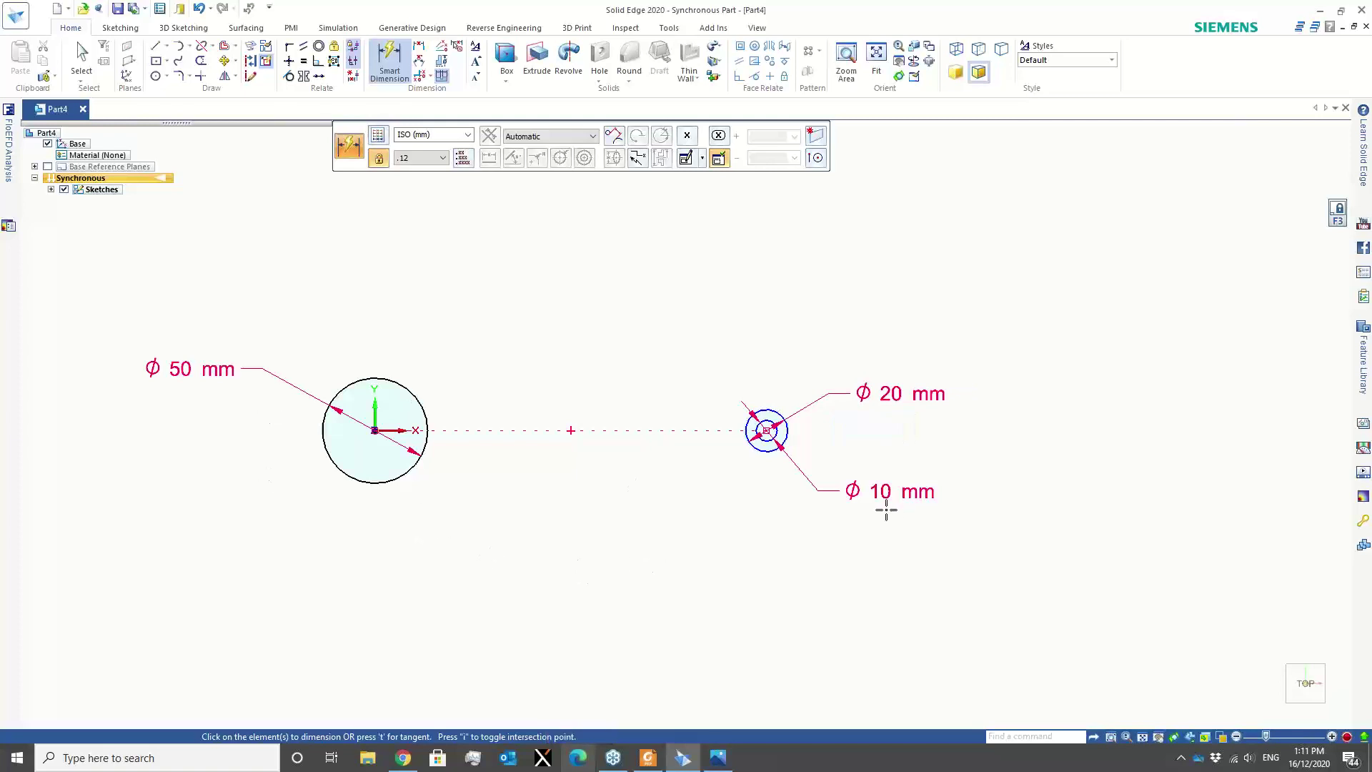
# Dimension the horizontal distance between the centres of the large and small circles and set it to 150 mm.
pyautogui.click(770, 411)
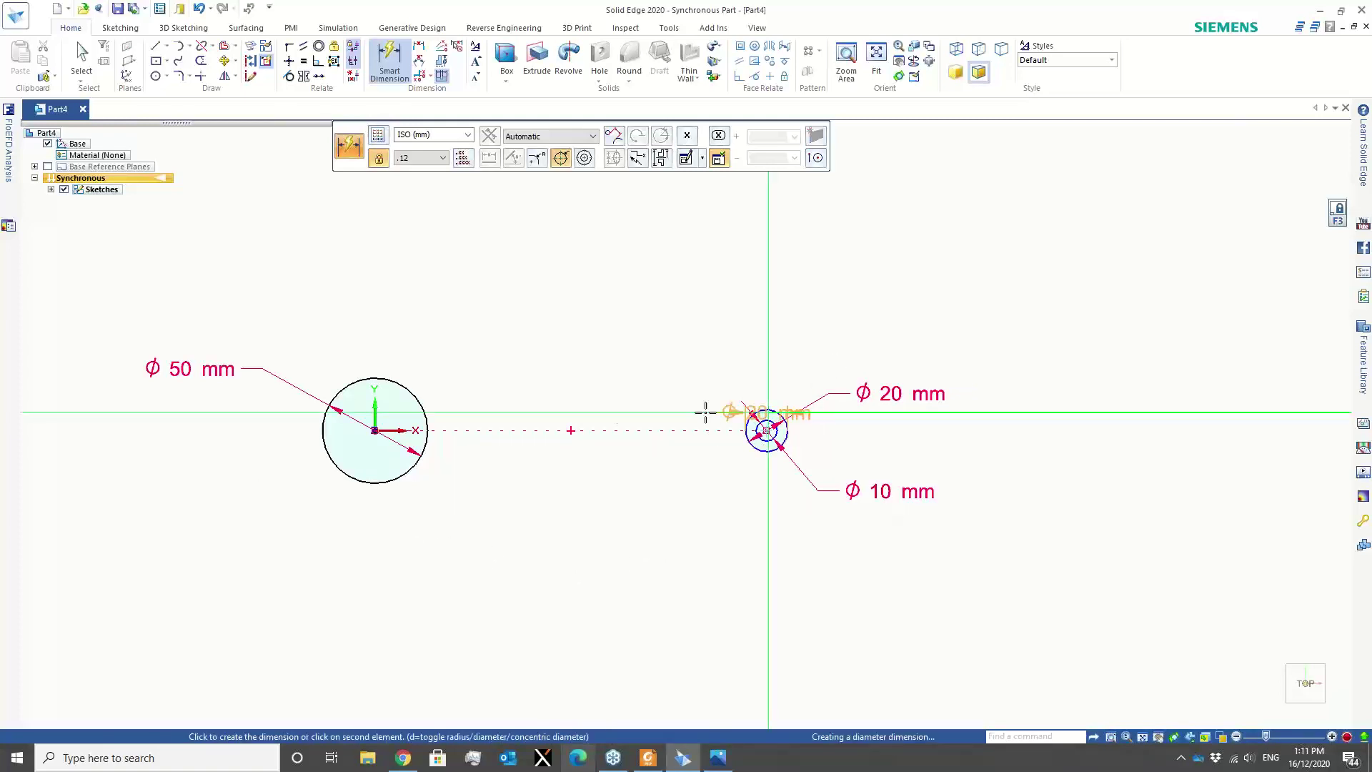
pyautogui.click(375, 430)
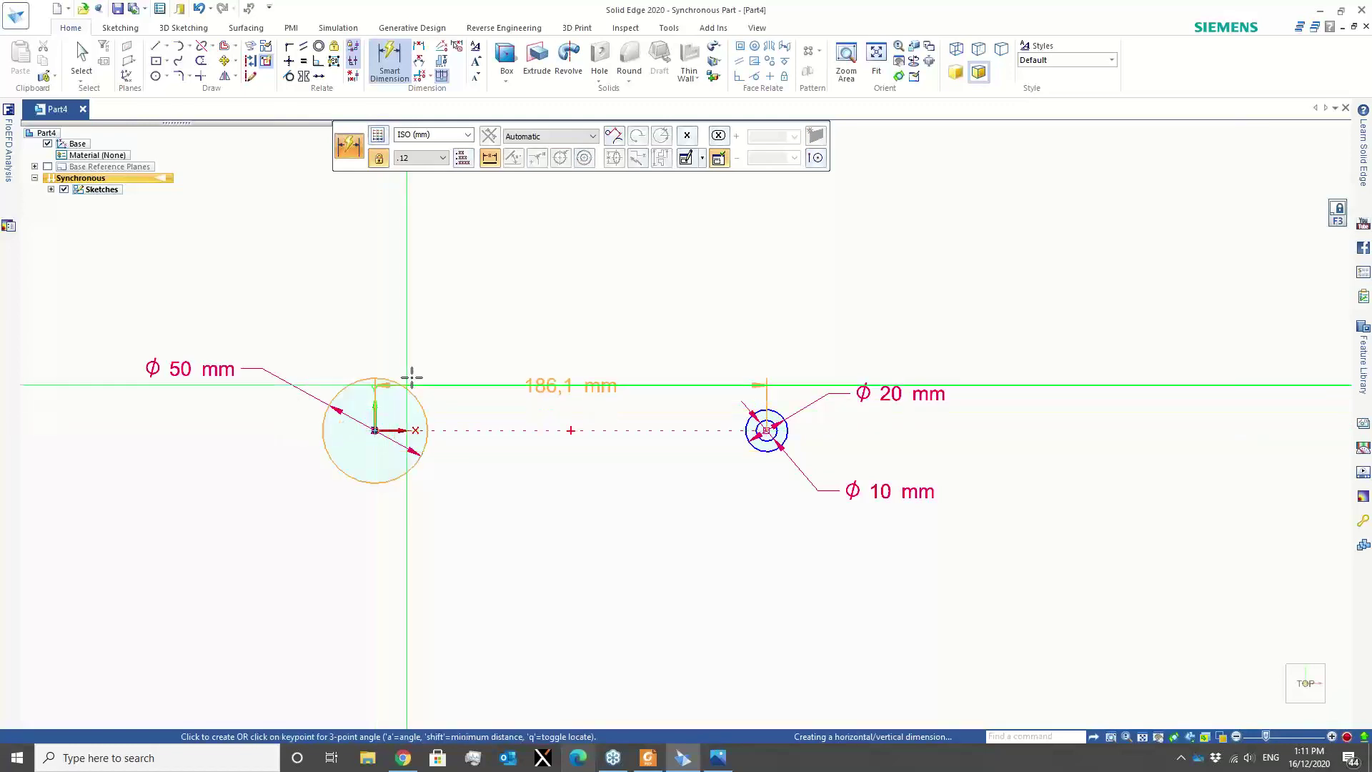
pyautogui.click(431, 336)
pyautogui.write('150')
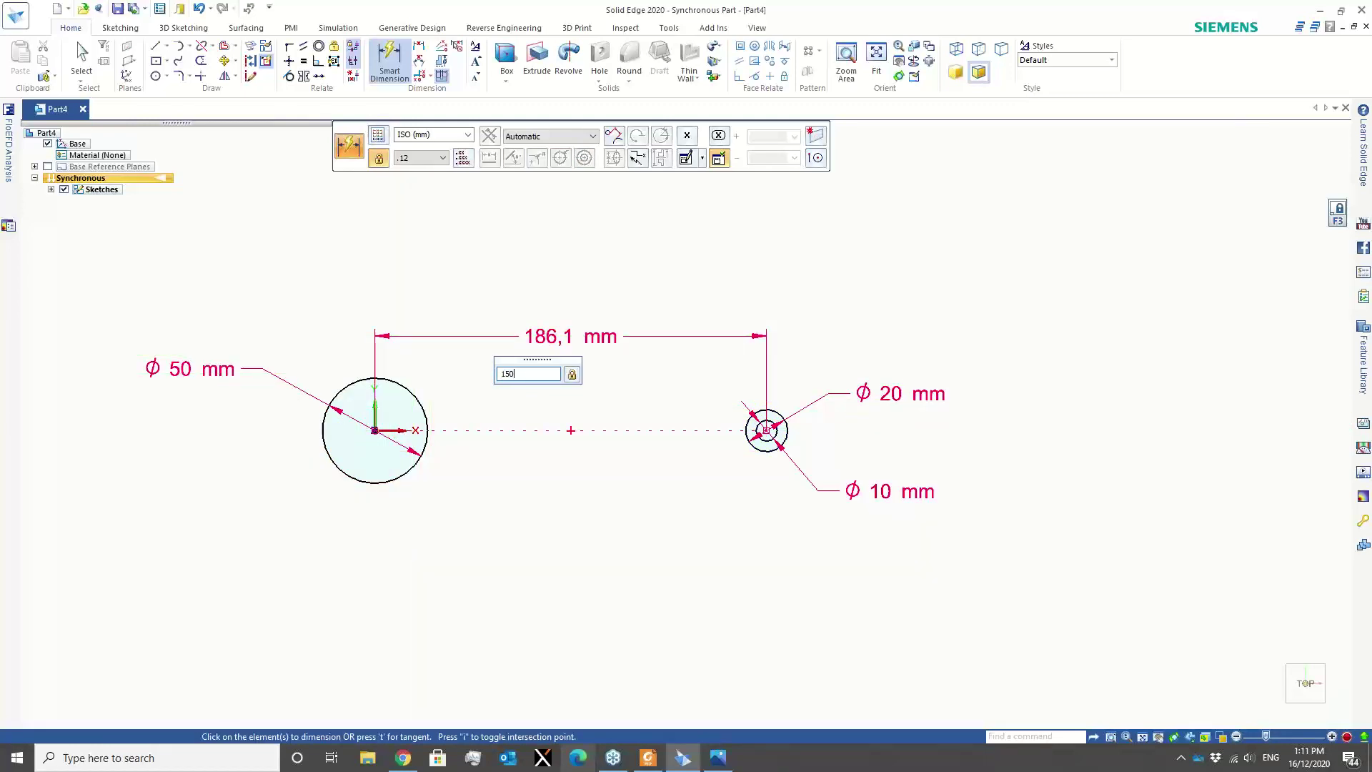
pyautogui.press('Return')
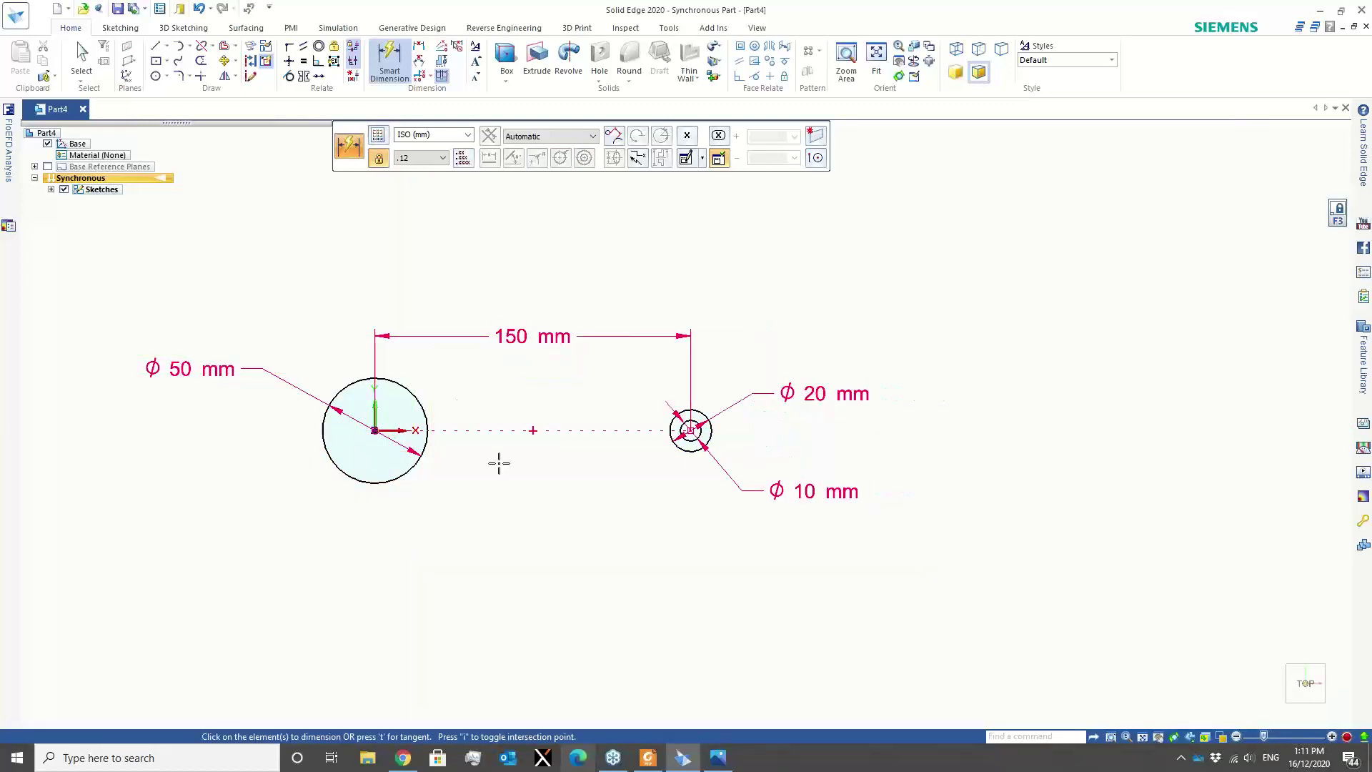
pyautogui.rightClick(500, 524)
pyautogui.press('Escape')
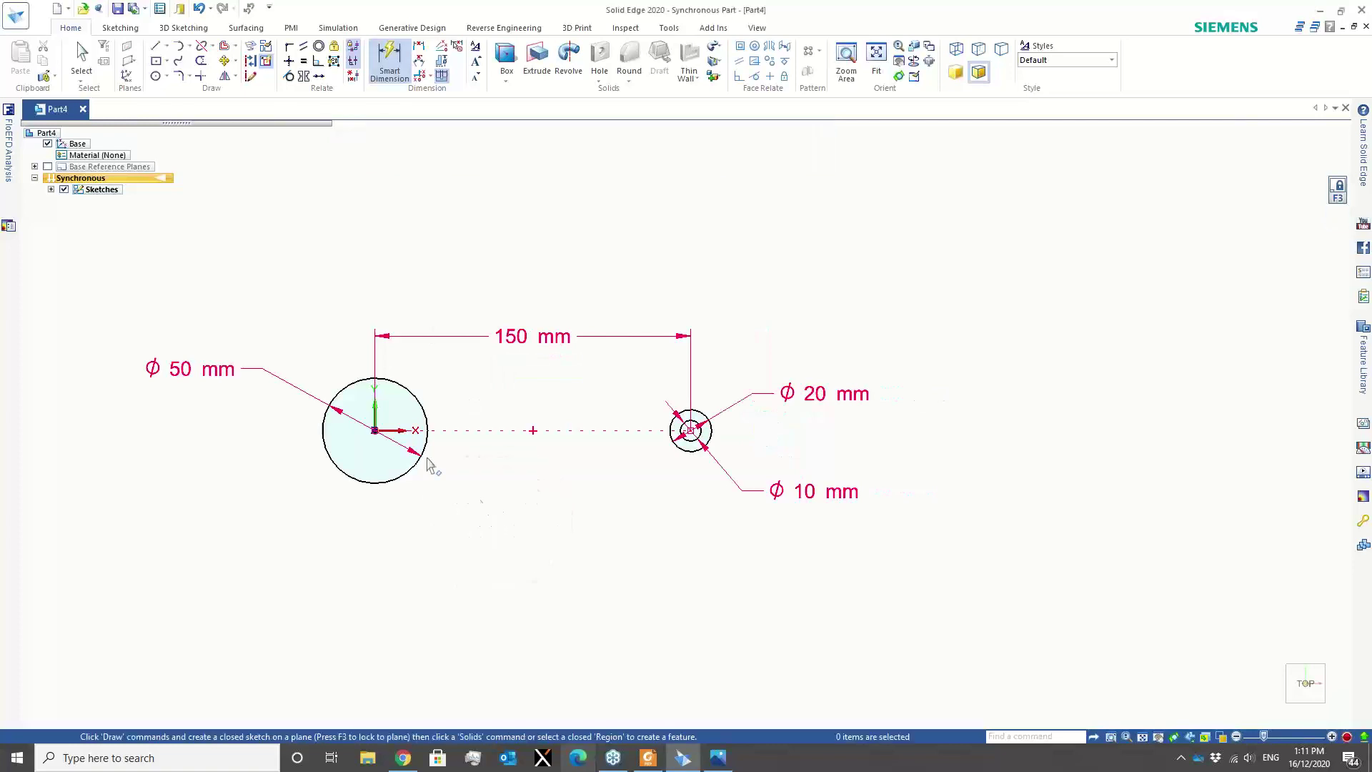
# Draw a line from the upper right of the 50 mm circle to the top of the 20 mm circle.
pyautogui.press('l')
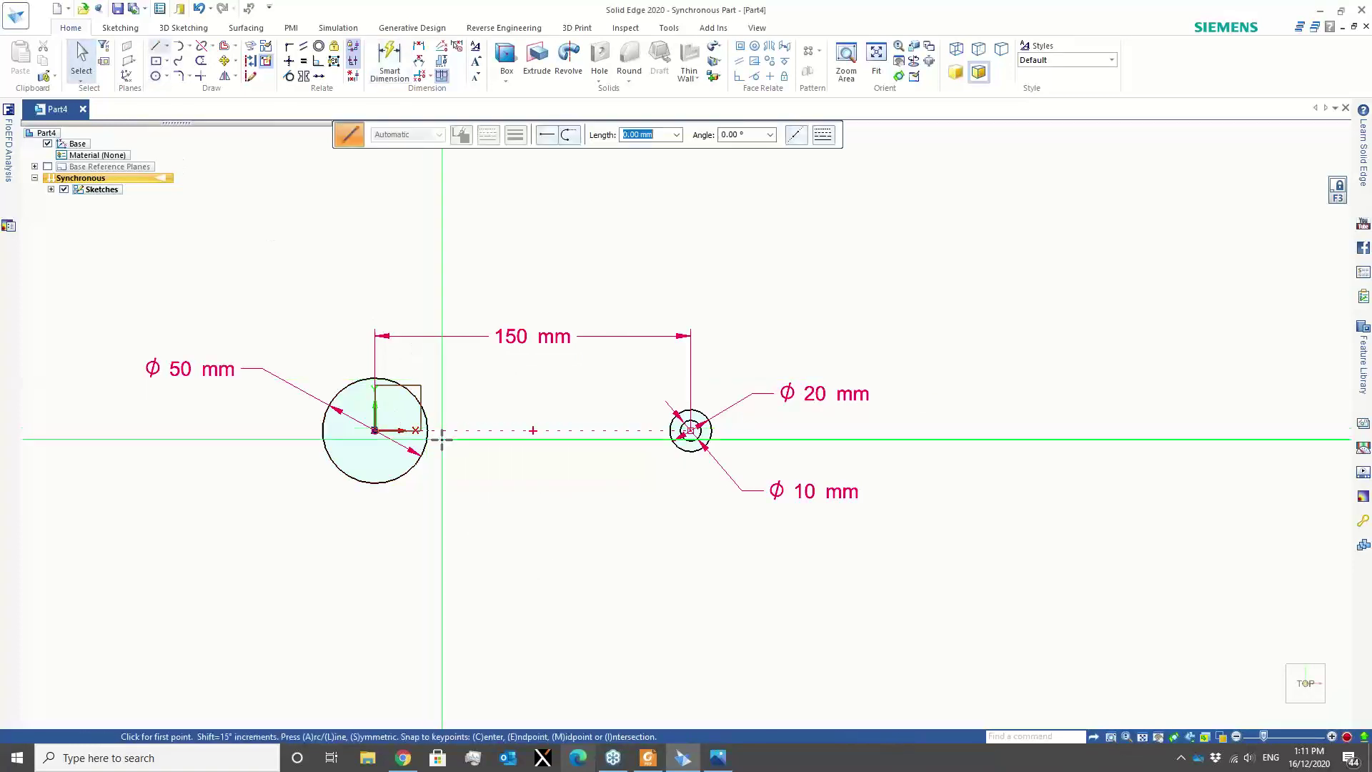
pyautogui.click(423, 409)
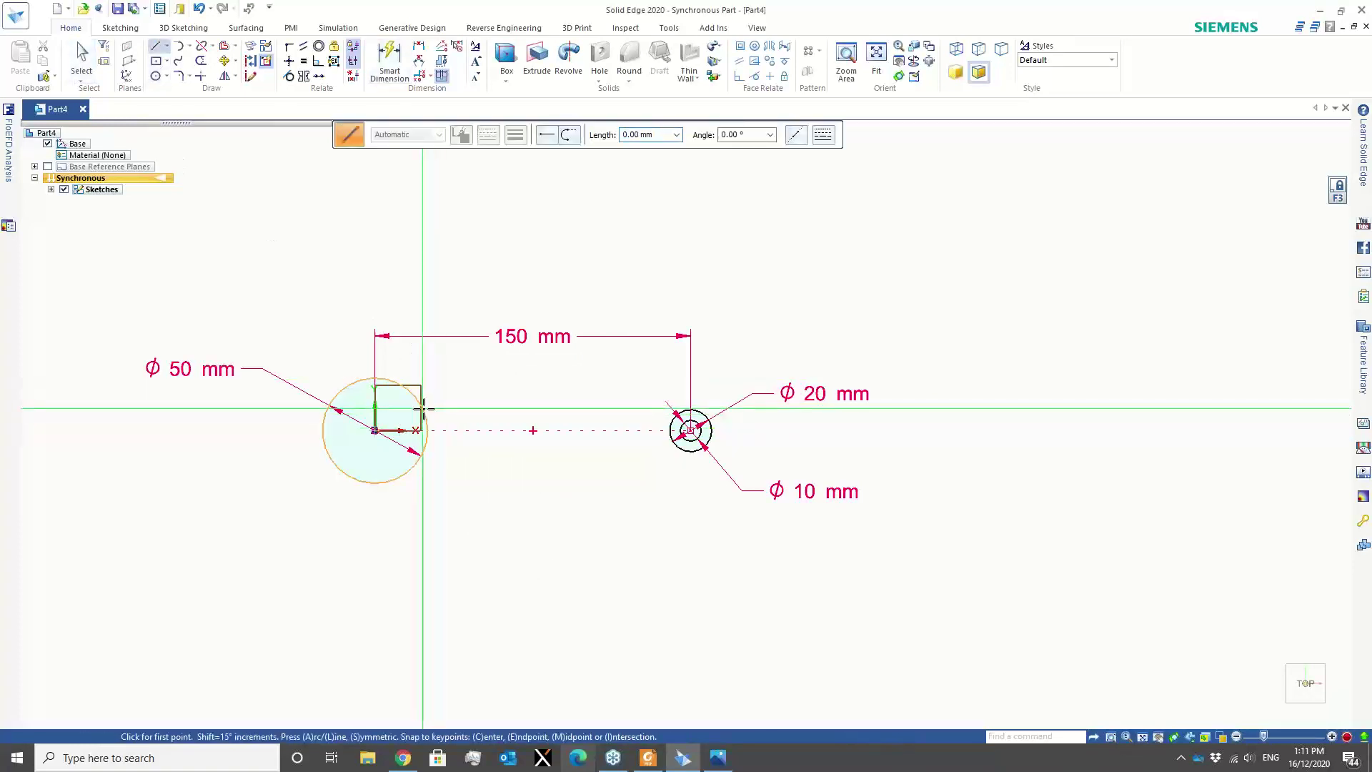
pyautogui.click(691, 409)
pyautogui.rightClick(623, 382)
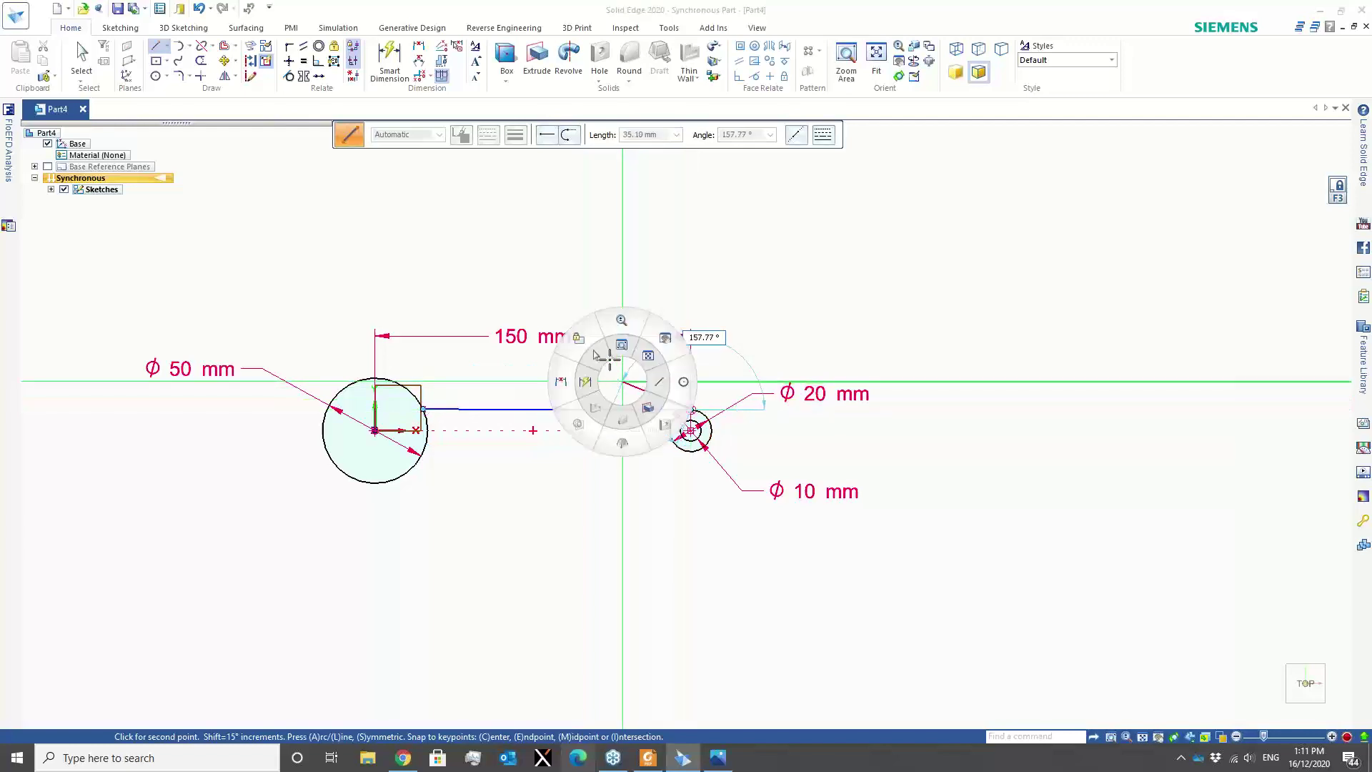
pyautogui.press('Escape')
# Apply a horizontal relation to the line joining the 50 mm and 20 mm circles.
pyautogui.click(288, 61)
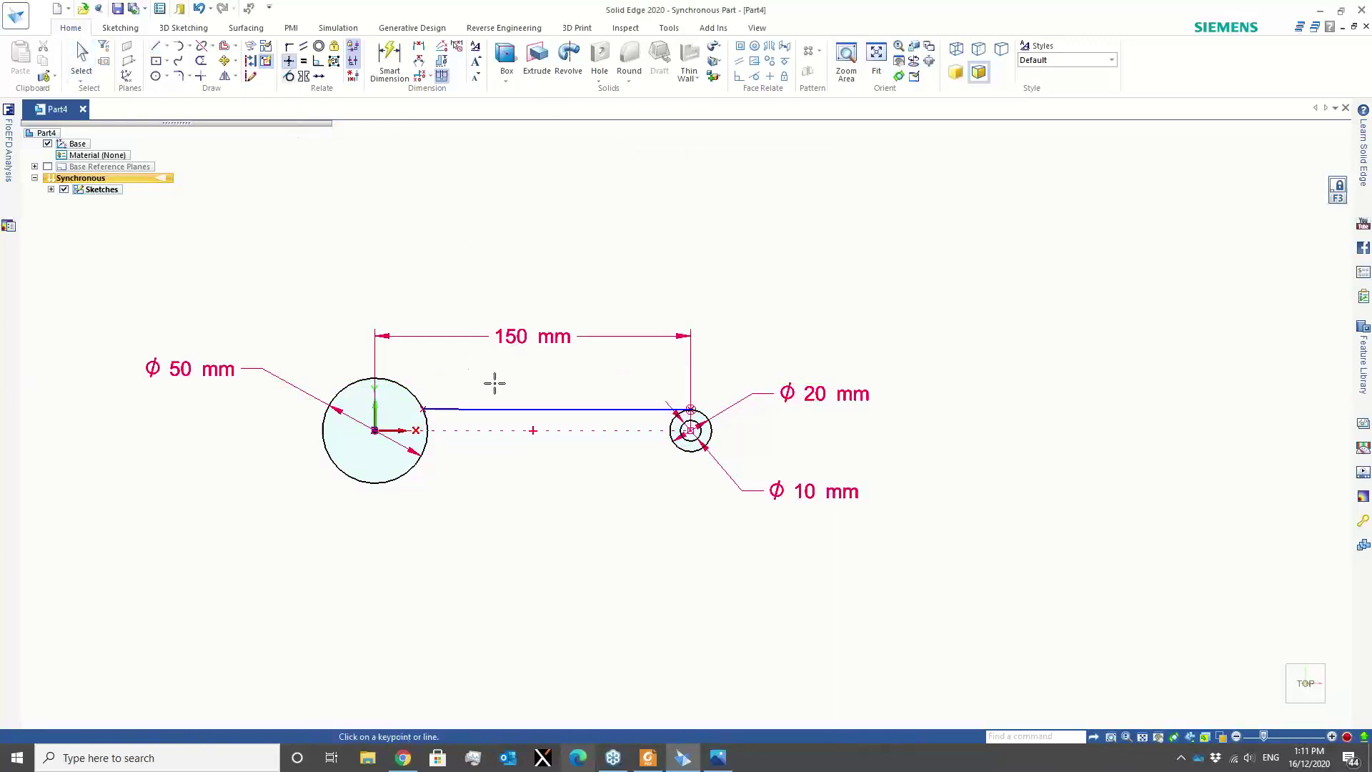
pyautogui.click(494, 409)
pyautogui.rightClick(450, 259)
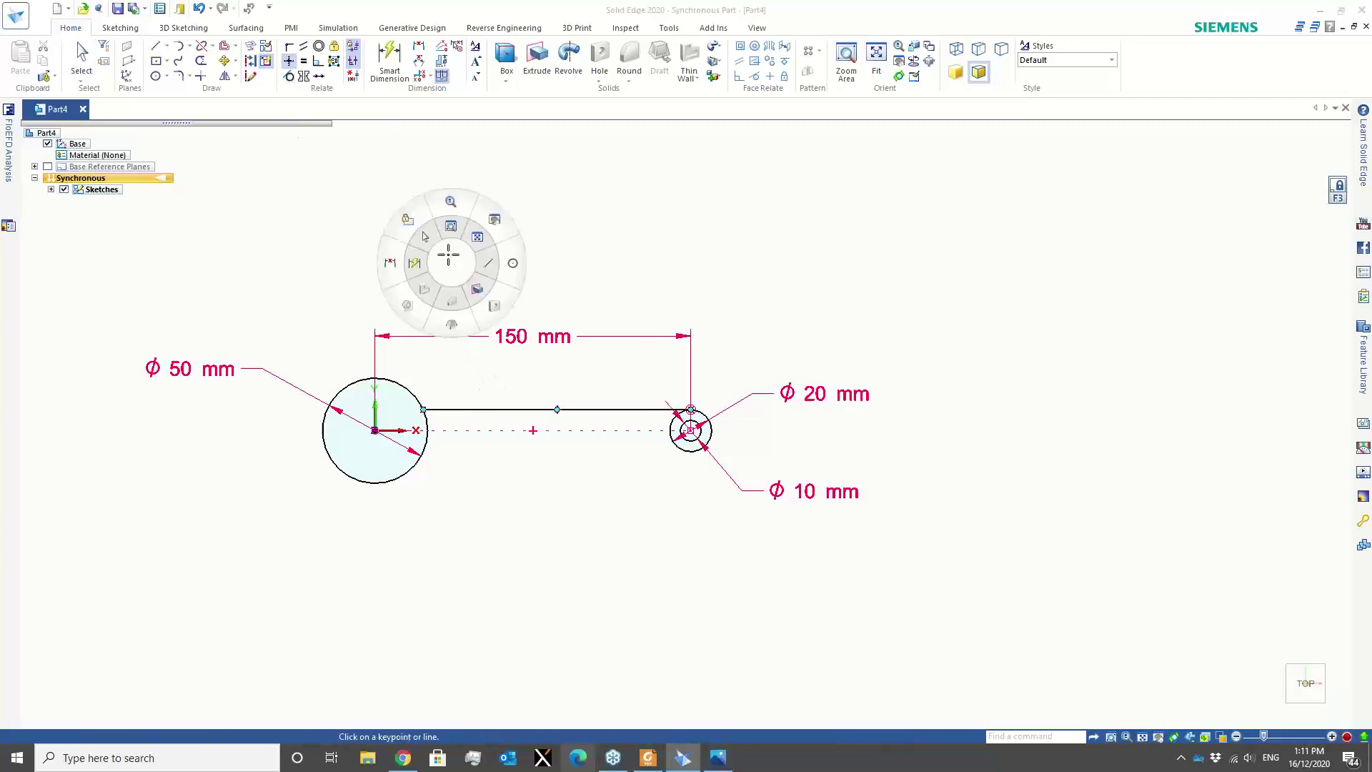
pyautogui.click(429, 237)
# Mirror the handle line about the horizontal axis through the circle centres to create the handle's lower side.
pyautogui.click(226, 76)
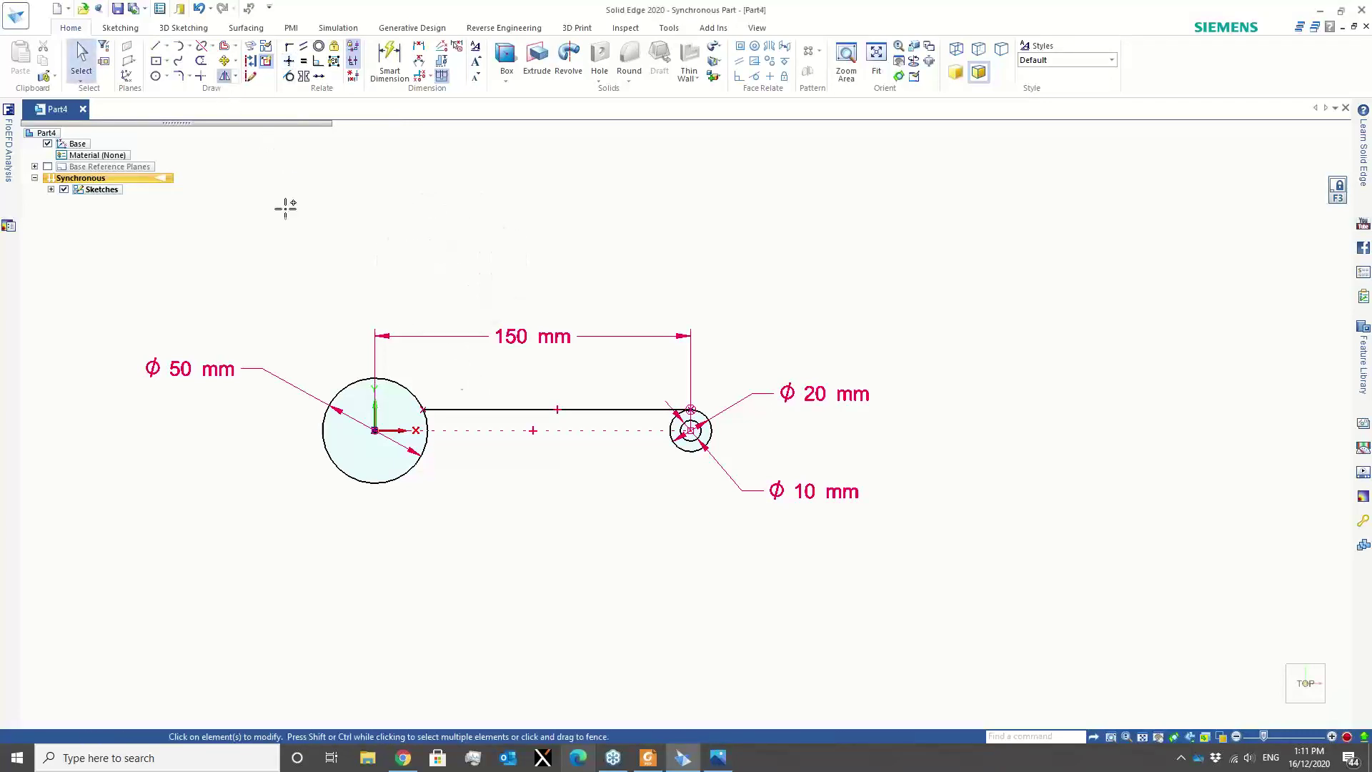
pyautogui.click(494, 409)
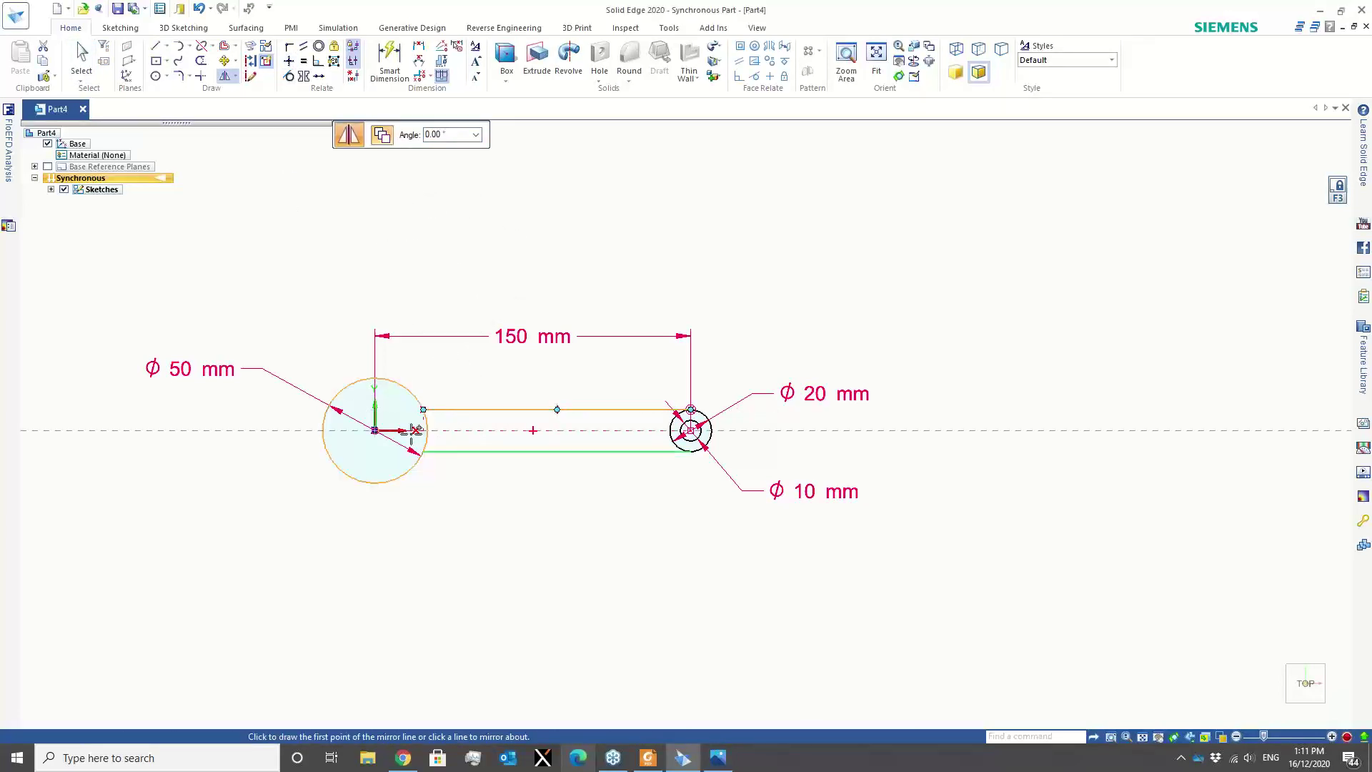
pyautogui.rightClick(433, 285)
pyautogui.click(406, 256)
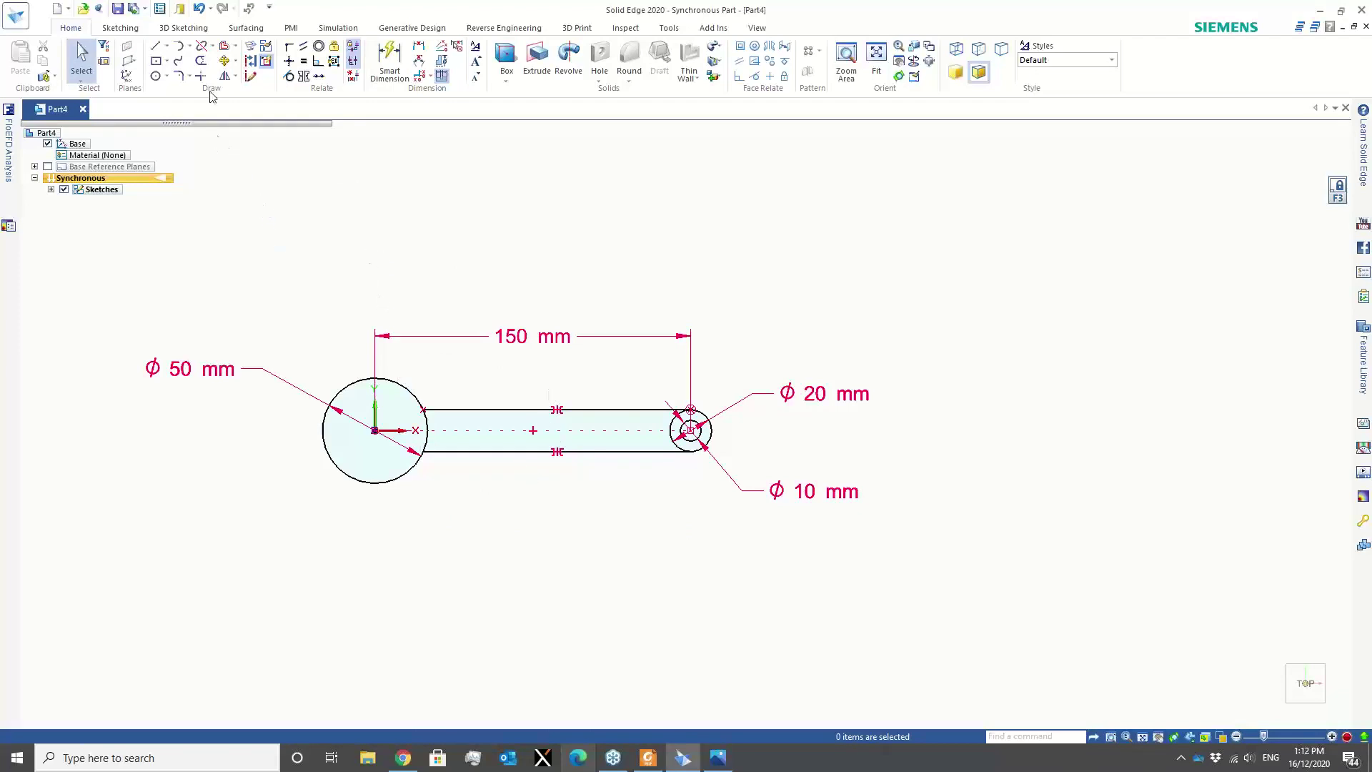
# Trim the arcs of the 50 mm and 20 mm circles that lie between the two handle lines.
pyautogui.click(201, 60)
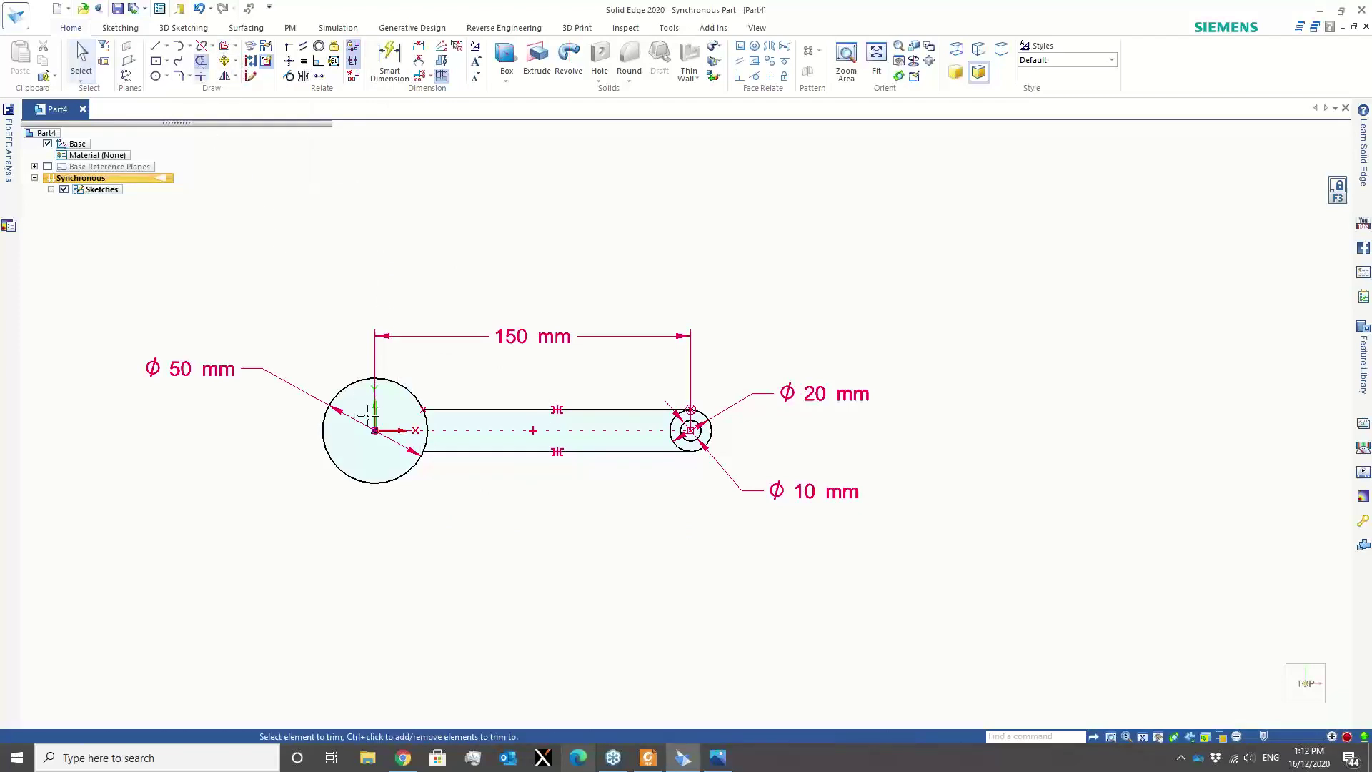
pyautogui.click(424, 429)
pyautogui.scroll(3, 633, 419)
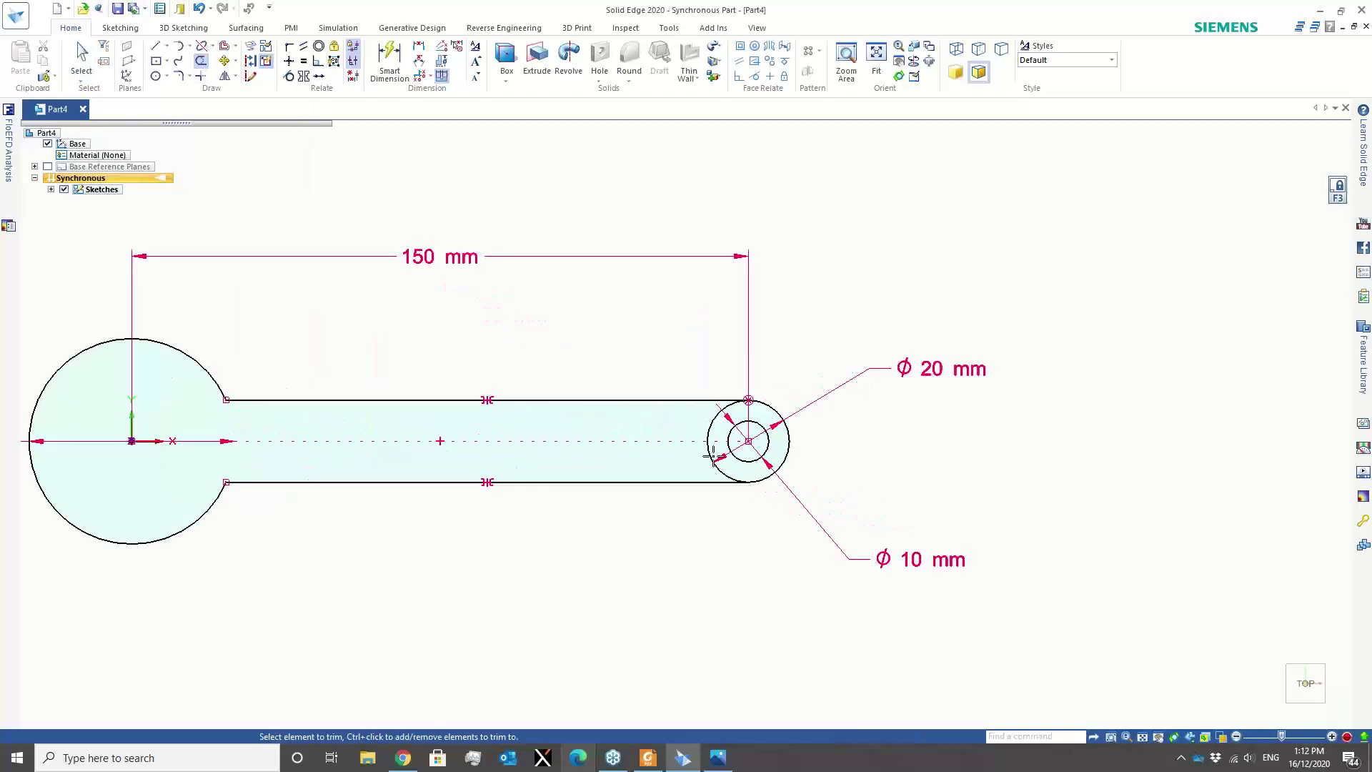
pyautogui.click(712, 453)
# Switch to the PDF in Foxit Reader to check the wrench illustration, and return to the sketch in Solid Edge.
pyautogui.scroll(-3, 679, 509)
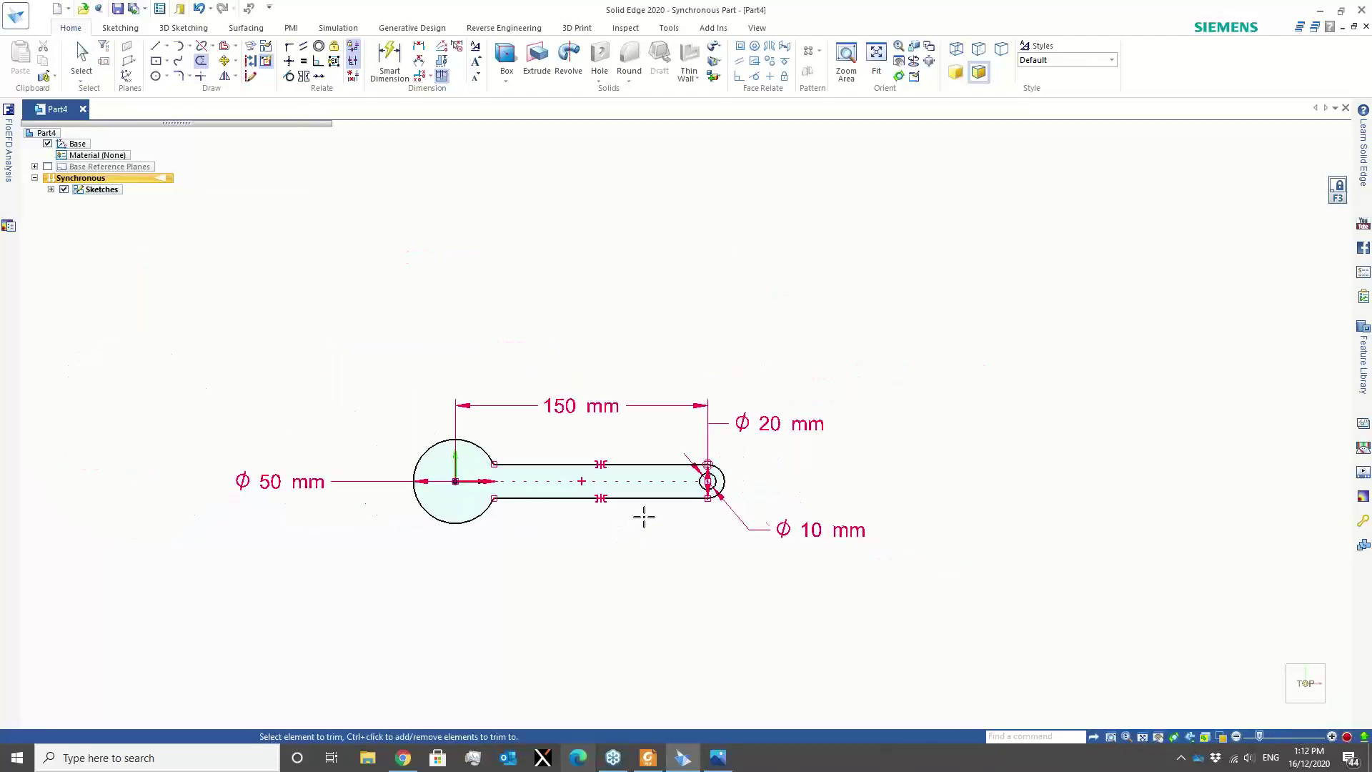
pyautogui.moveTo(551, 526)
pyautogui.mouseDown()
pyautogui.moveTo(539, 453)
pyautogui.moveTo(572, 543)
pyautogui.mouseUp()
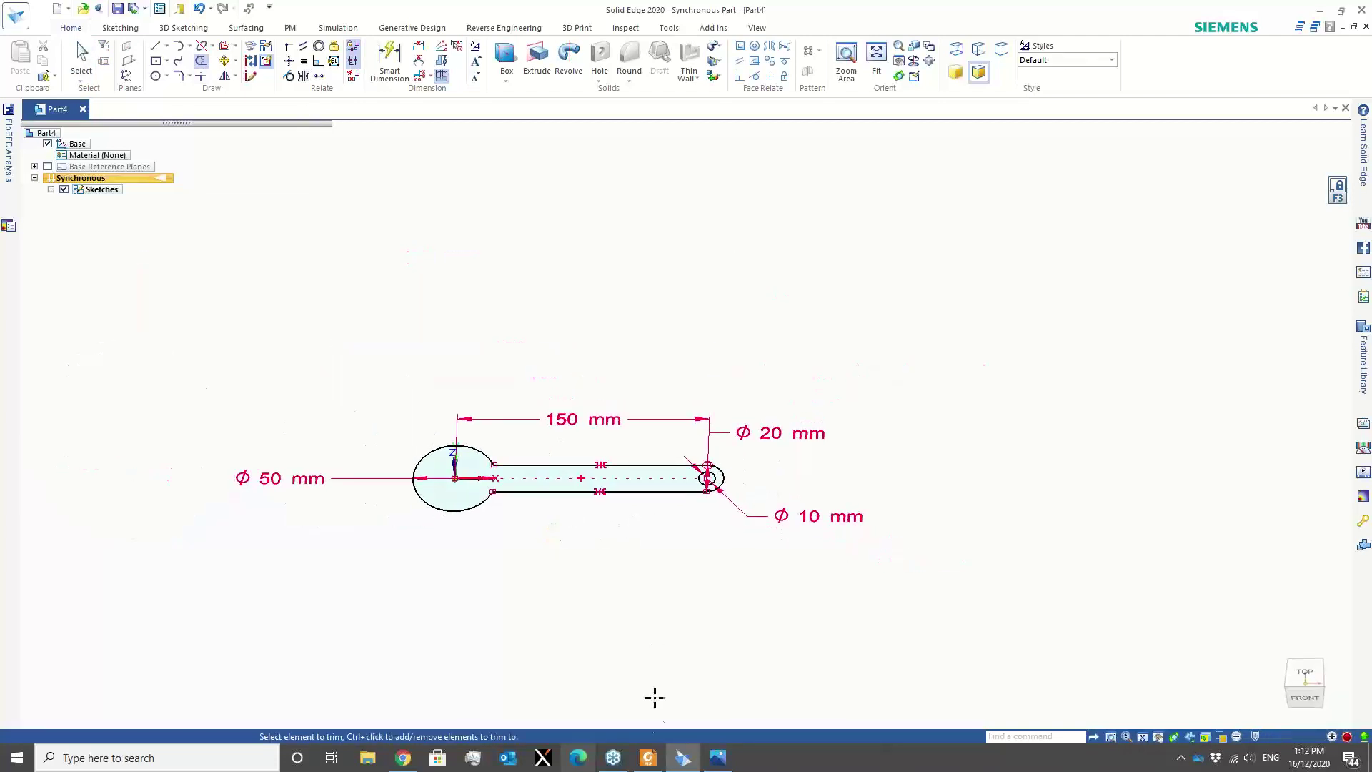
pyautogui.click(646, 759)
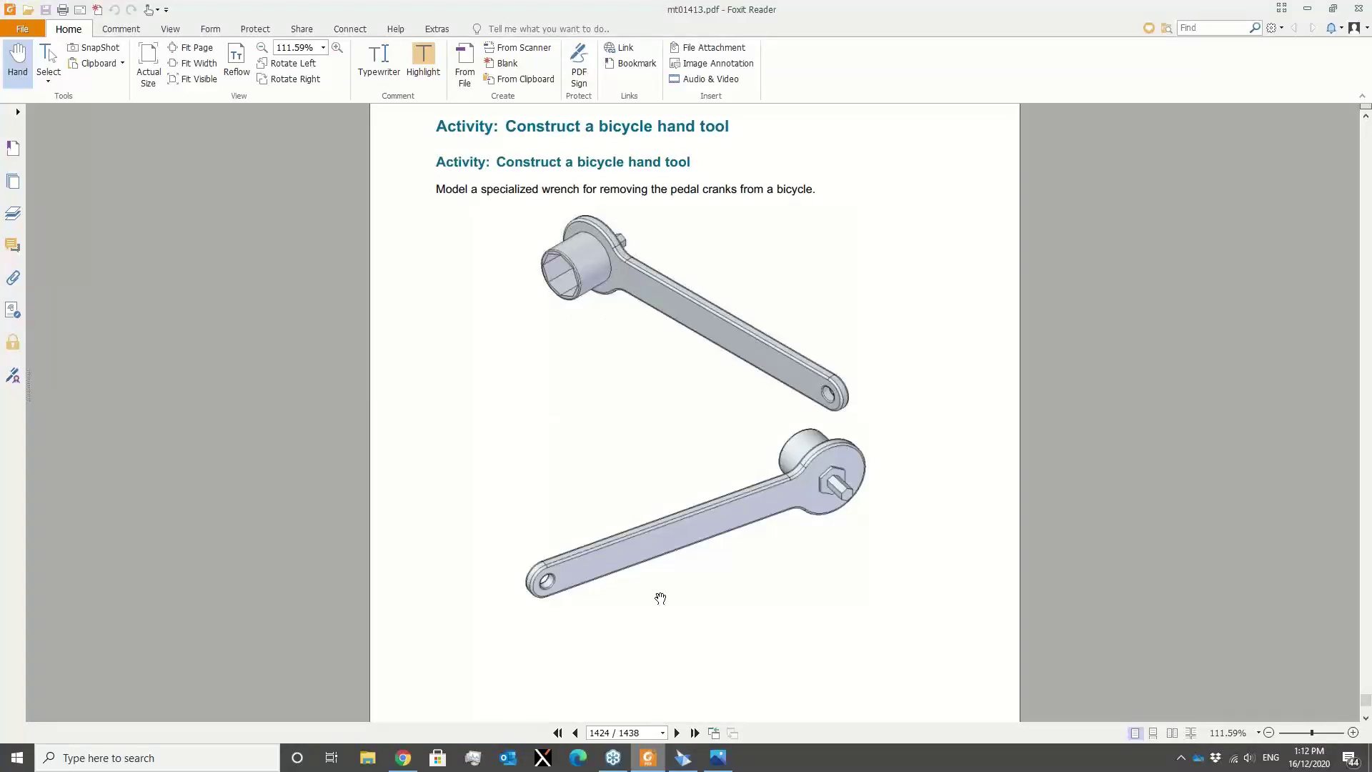
pyautogui.click(682, 758)
pyautogui.moveTo(533, 401)
pyautogui.mouseDown()
pyautogui.moveTo(456, 395)
pyautogui.moveTo(520, 512)
pyautogui.moveTo(500, 429)
pyautogui.mouseUp()
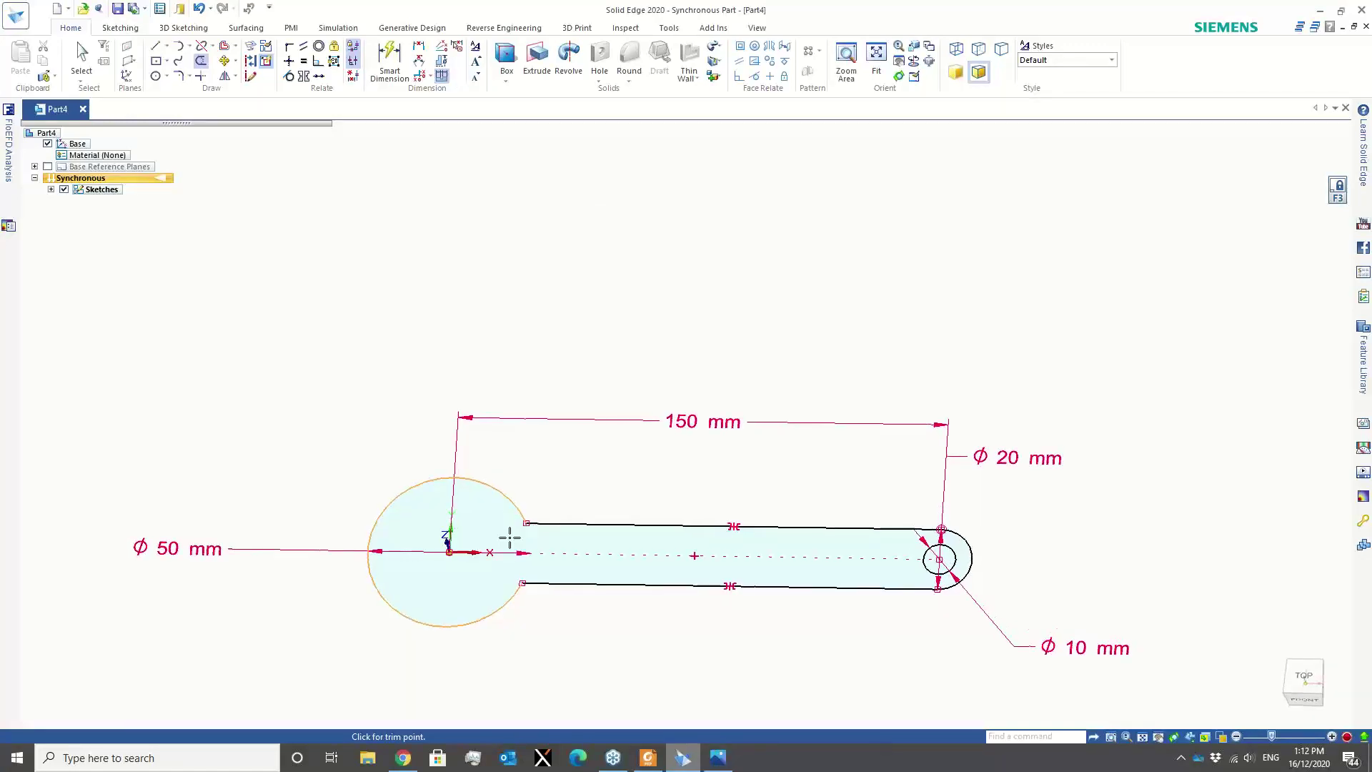
# Fillet both corners where the handle lines meet the 50 mm circle with a 5 mm radius.
pyautogui.click(178, 76)
pyautogui.click(510, 513)
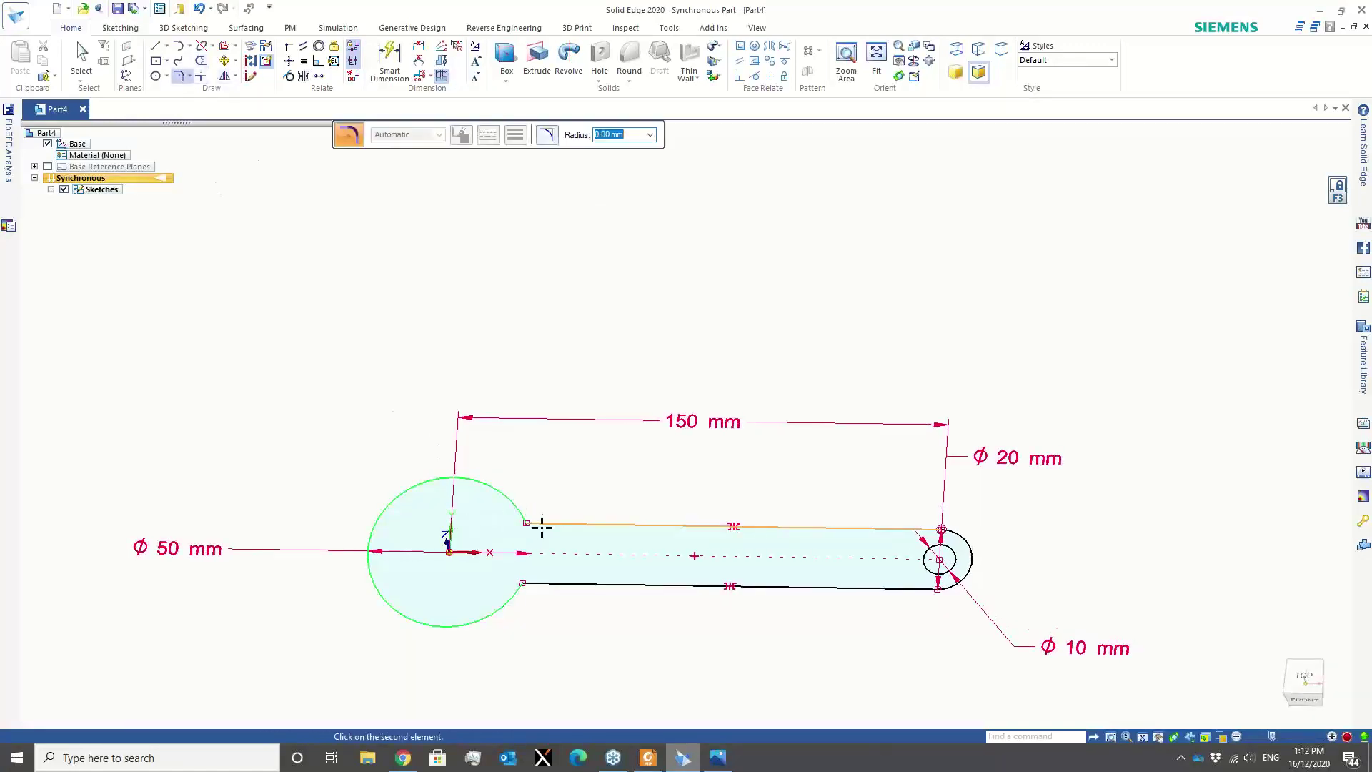
pyautogui.click(543, 522)
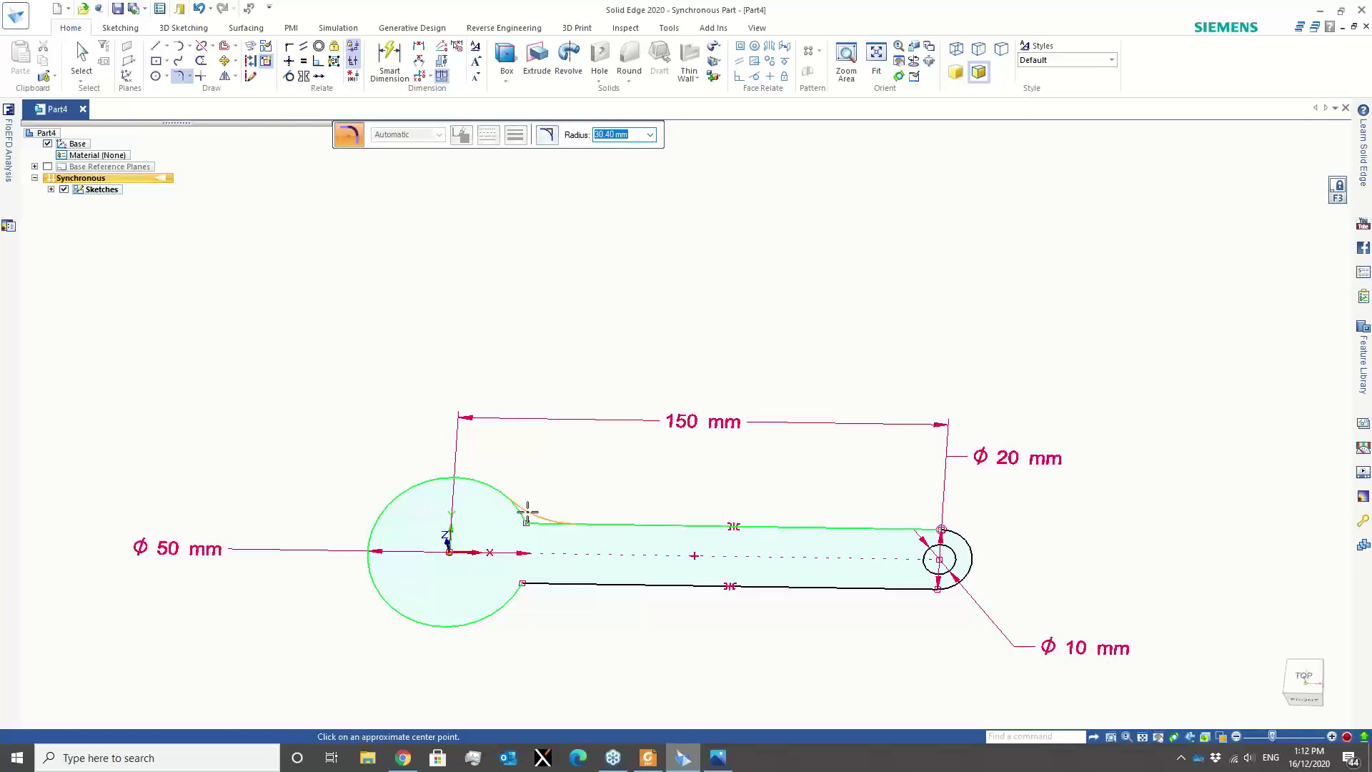
pyautogui.write('5')
pyautogui.click(528, 512)
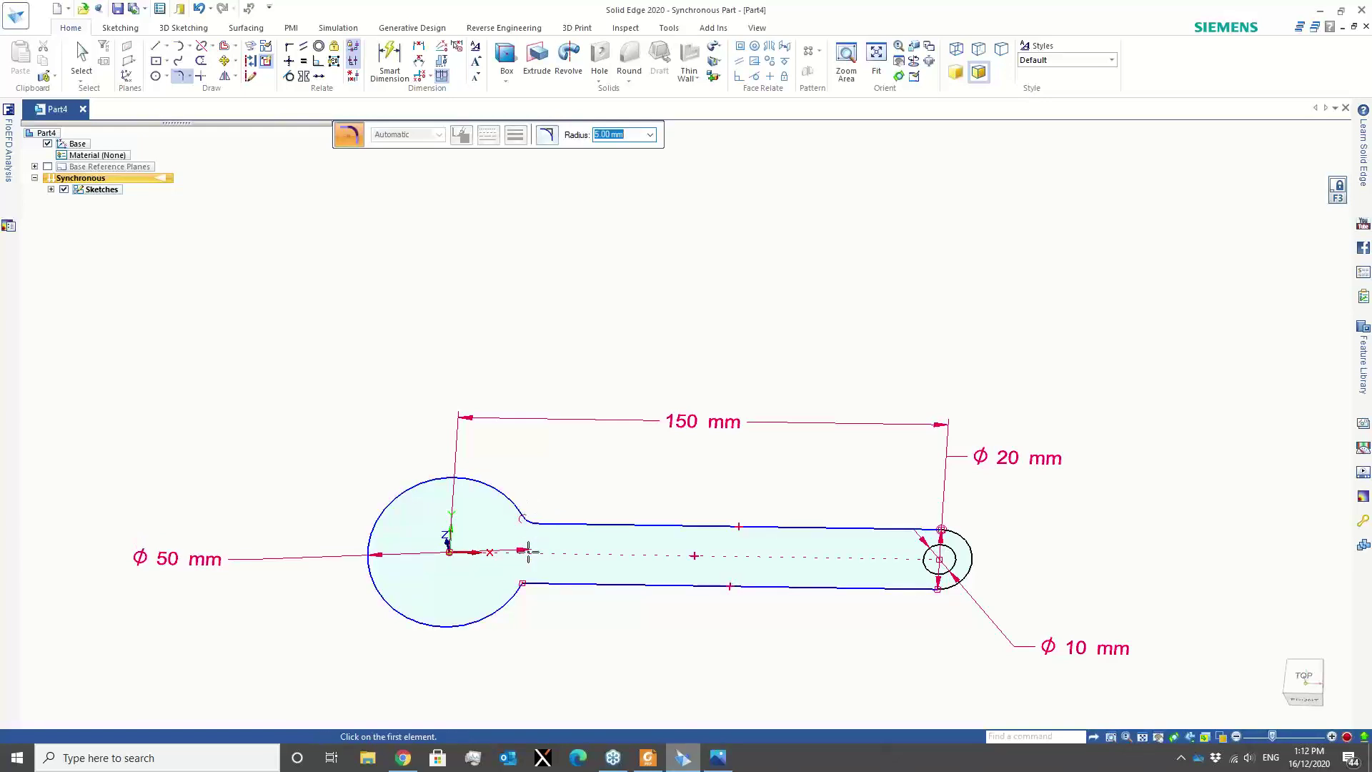
pyautogui.click(531, 585)
pyautogui.click(533, 586)
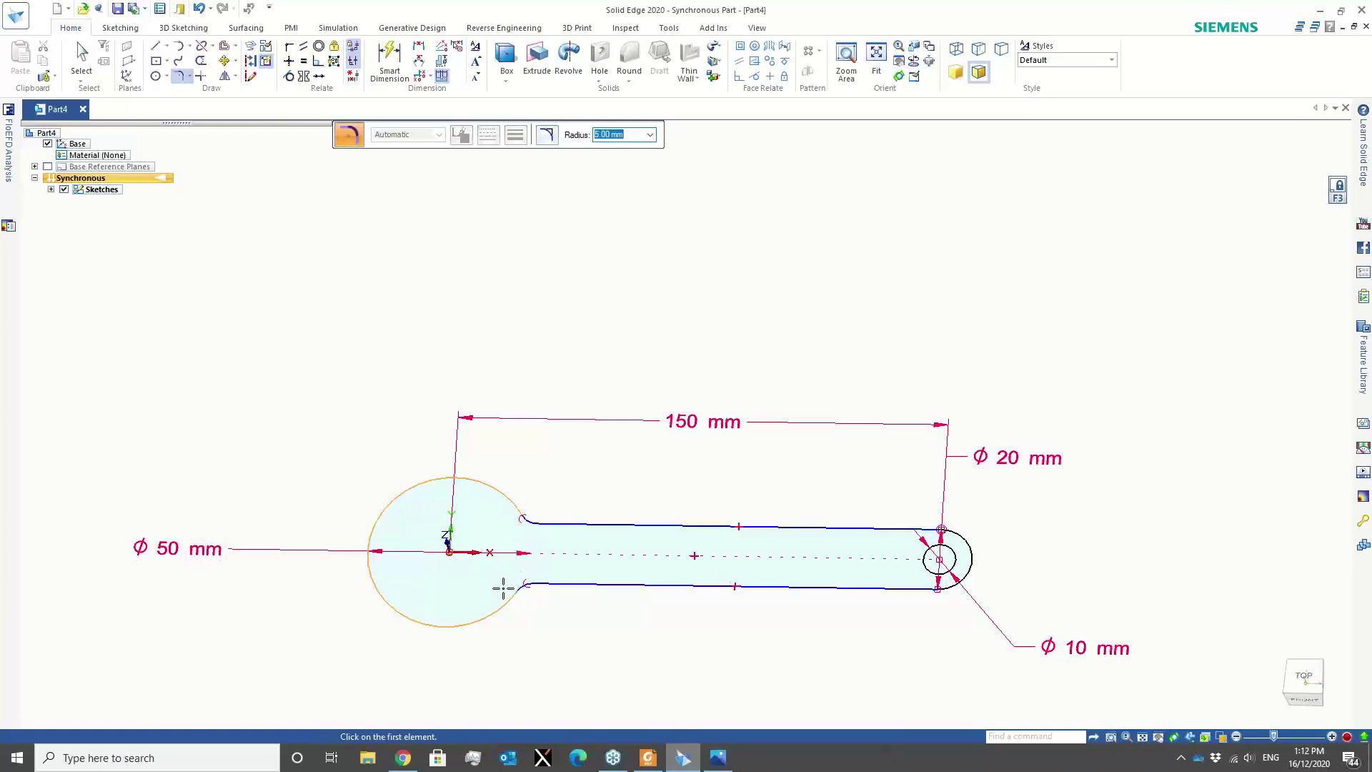
pyautogui.scroll(-1, 526, 420)
pyautogui.rightClick(562, 361)
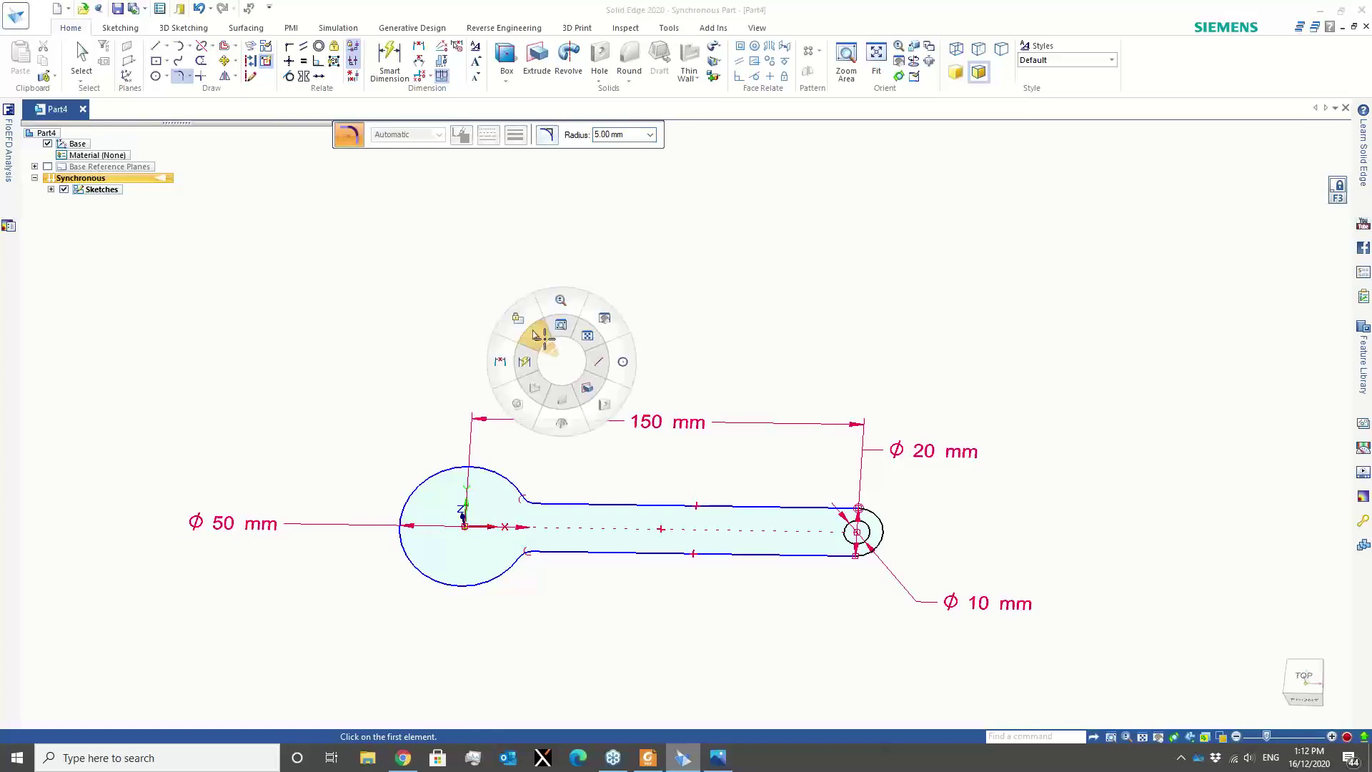
pyautogui.press('Escape')
# Extrude the closed wrench profile upward by 5 mm, leaving the 10 mm hole open.
pyautogui.hotkey('ctrl', 'i')
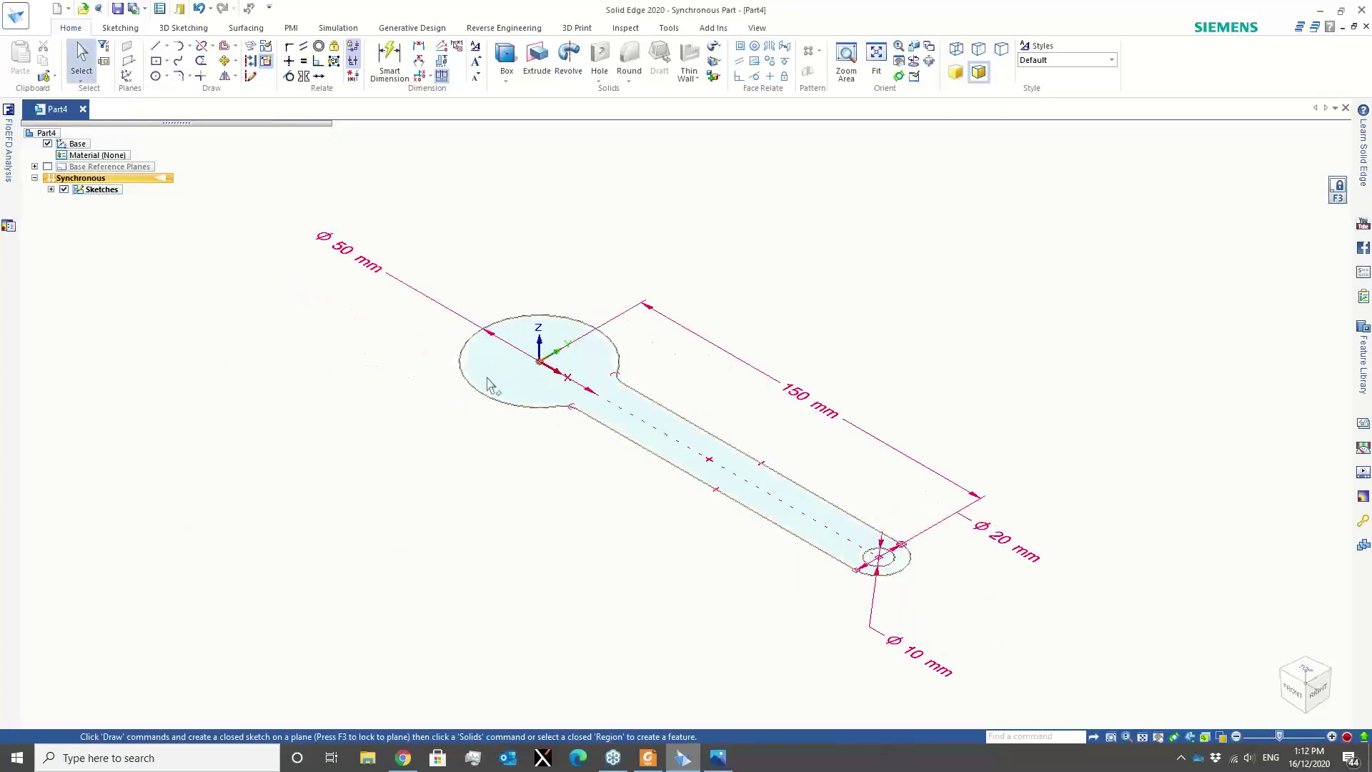
pyautogui.click(491, 380)
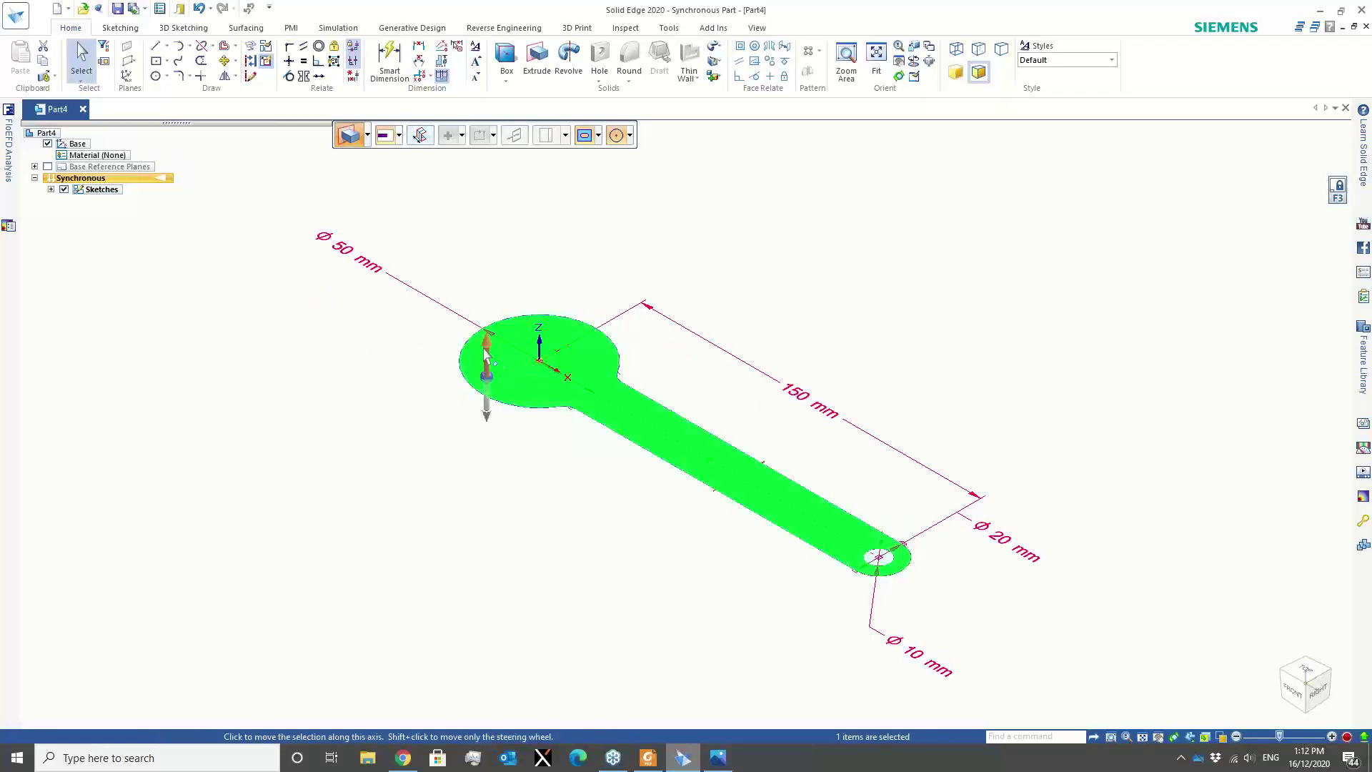
pyautogui.click(486, 353)
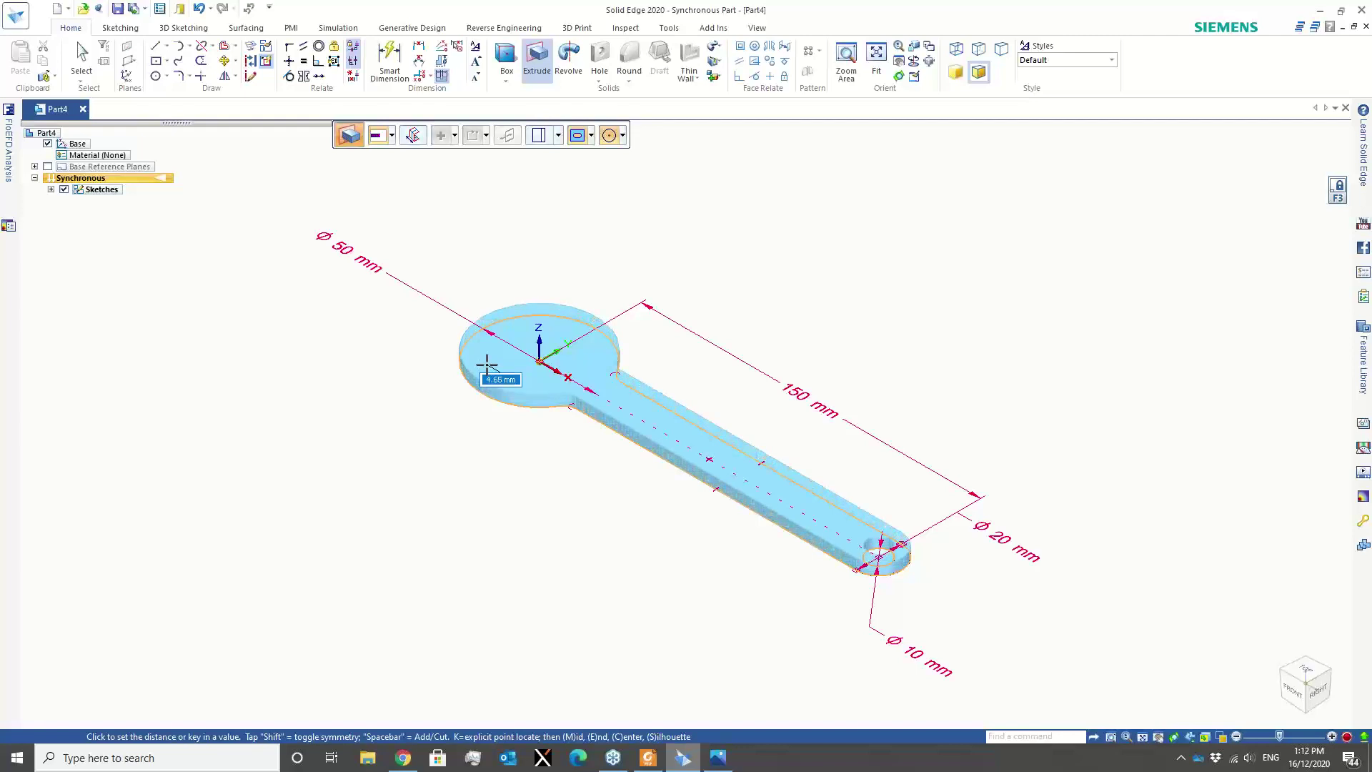
pyautogui.write('5')
pyautogui.press('Return')
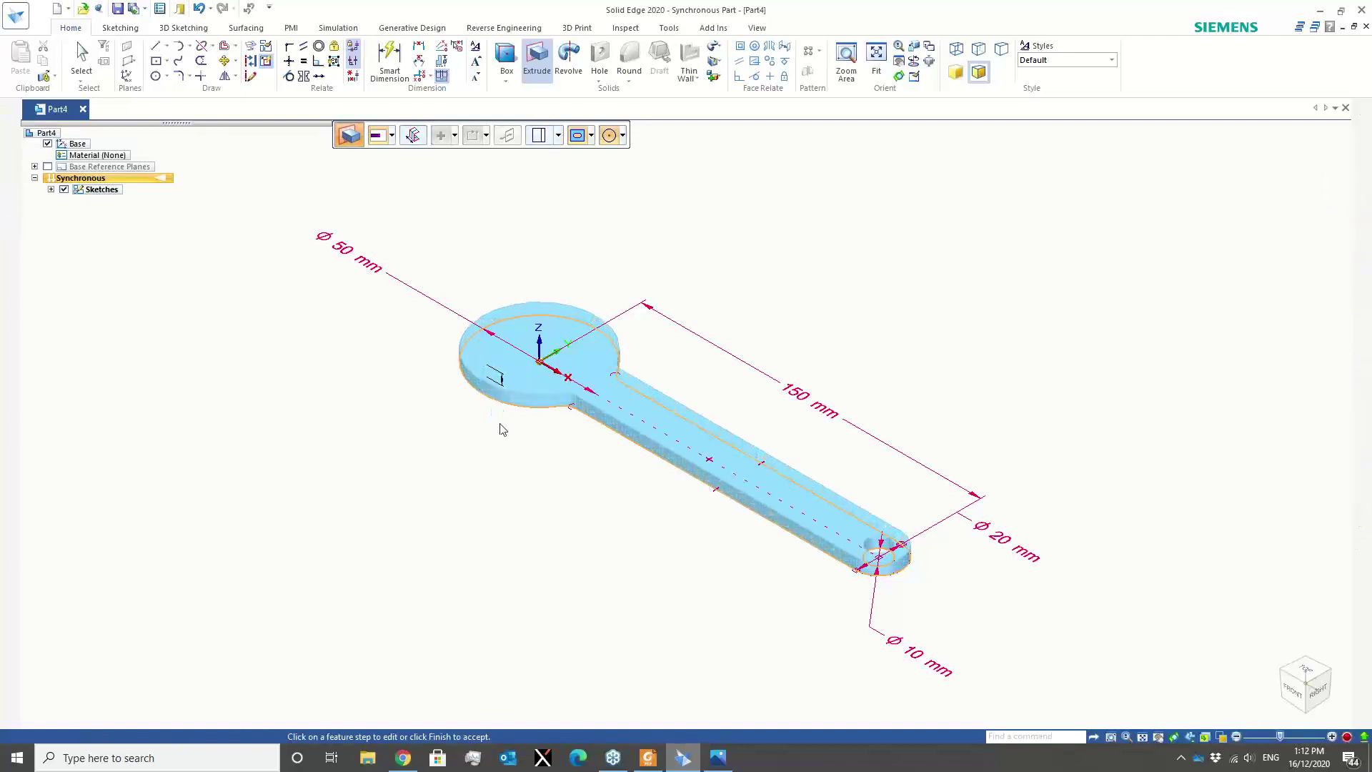
# Round the outer edge chain of the wrench's top face with a 1 mm radius.
pyautogui.click(629, 57)
pyautogui.click(619, 418)
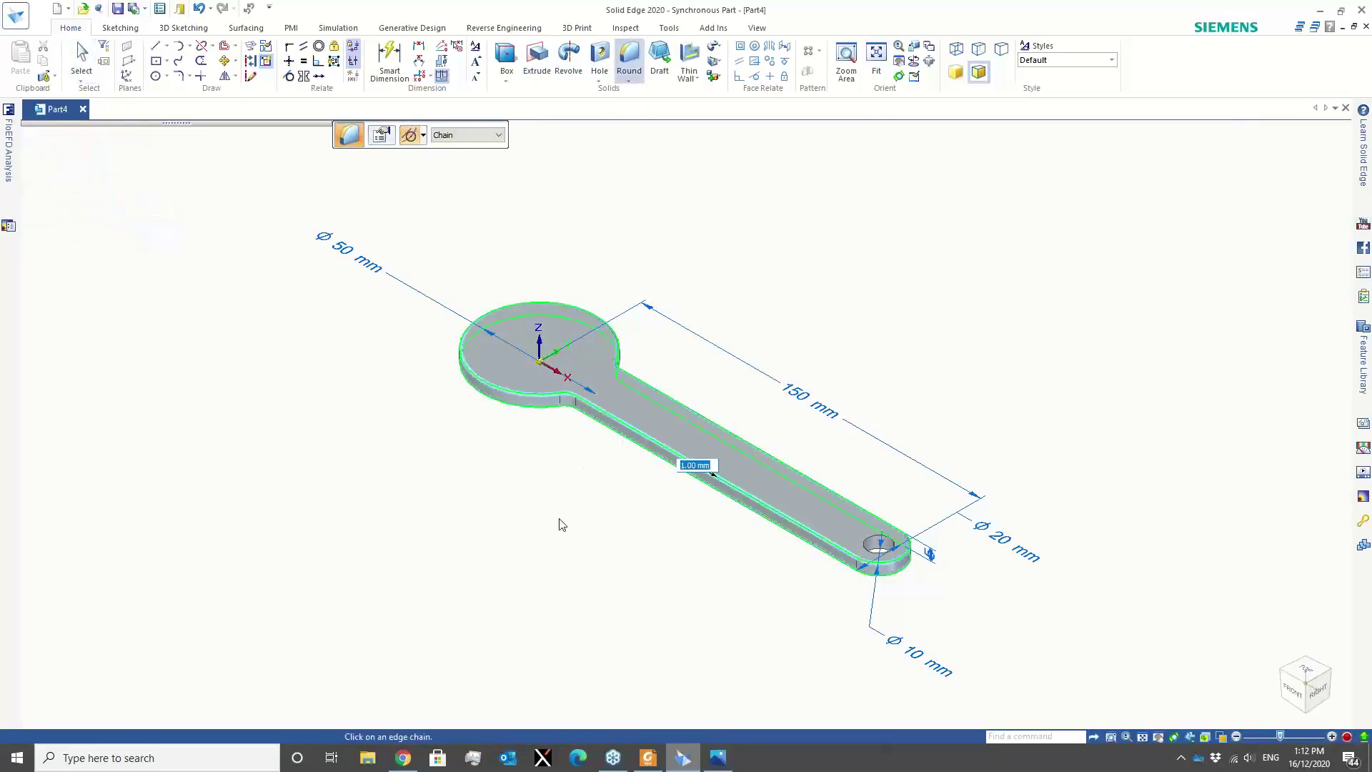
pyautogui.press('Return')
# Examine the wrench body from several angles and compare it with the illustration in the Foxit Reader PDF, returning to Solid Edge.
pyautogui.scroll(-3, 650, 564)
pyautogui.scroll(5, 739, 586)
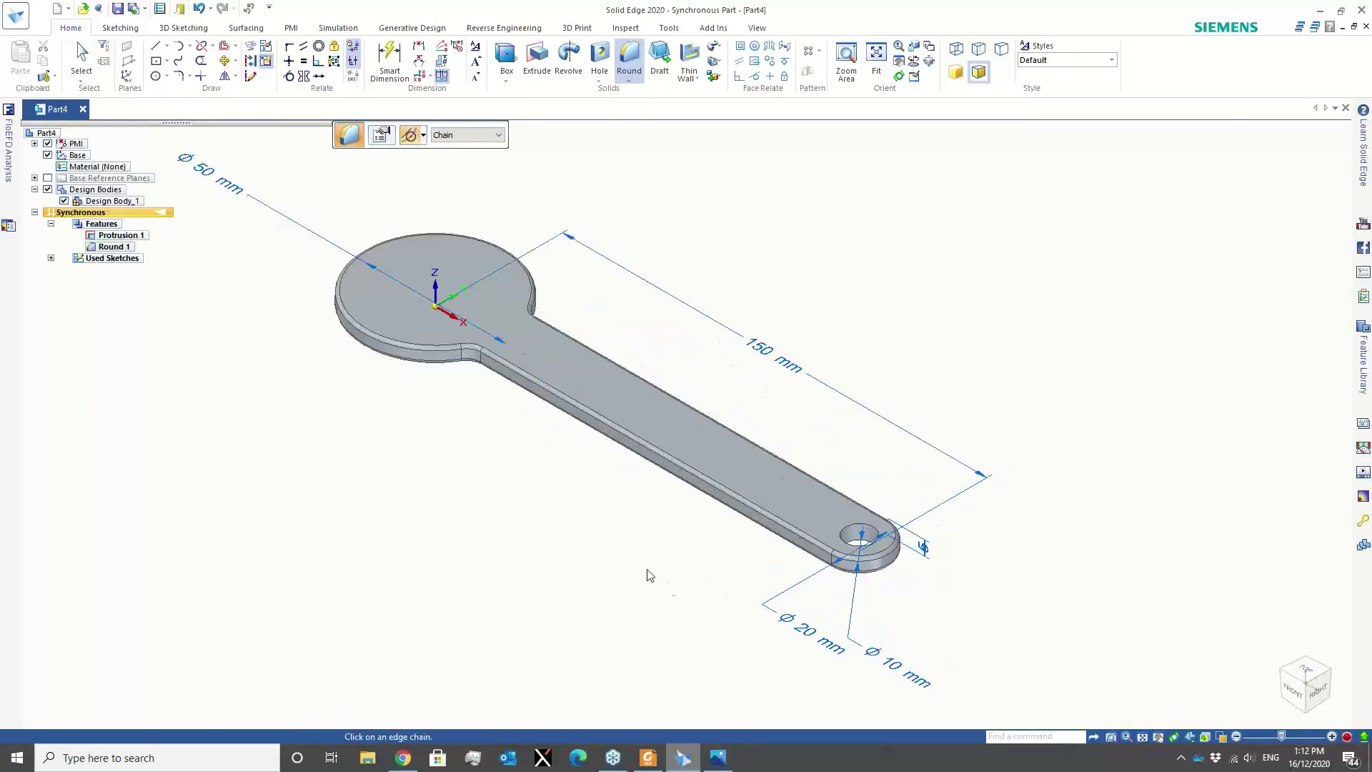
pyautogui.scroll(-3, 649, 575)
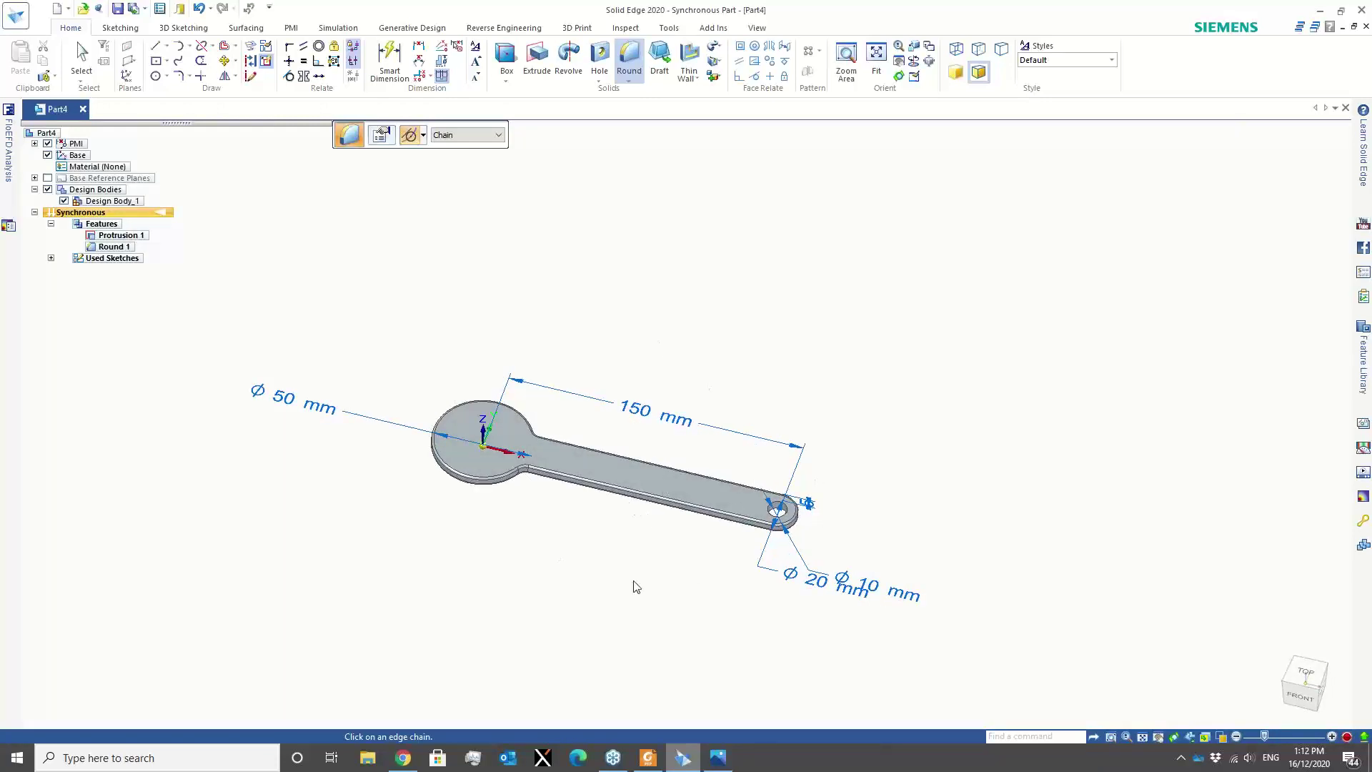
pyautogui.moveTo(569, 623); pyautogui.dragTo(589, 526)
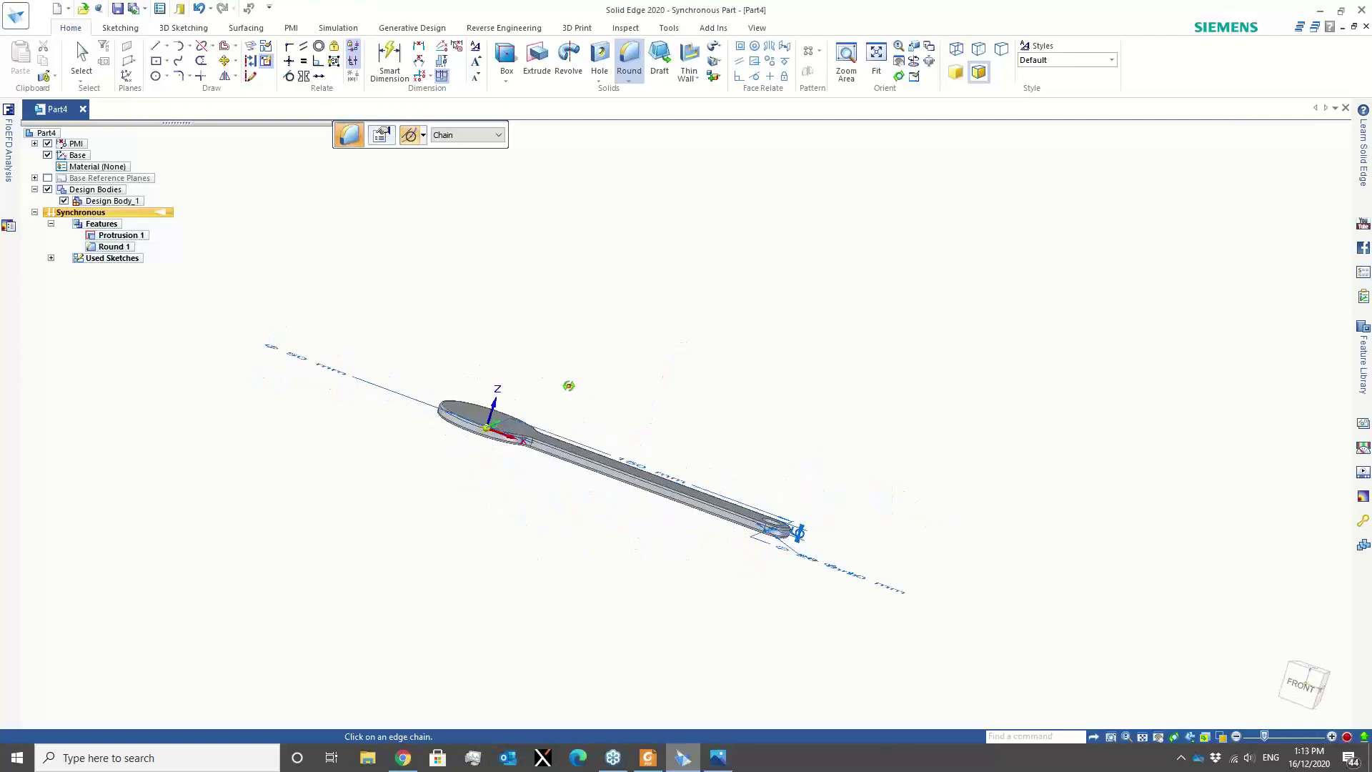
pyautogui.moveTo(569, 386); pyautogui.dragTo(579, 502)
pyautogui.moveTo(718, 613); pyautogui.dragTo(620, 541)
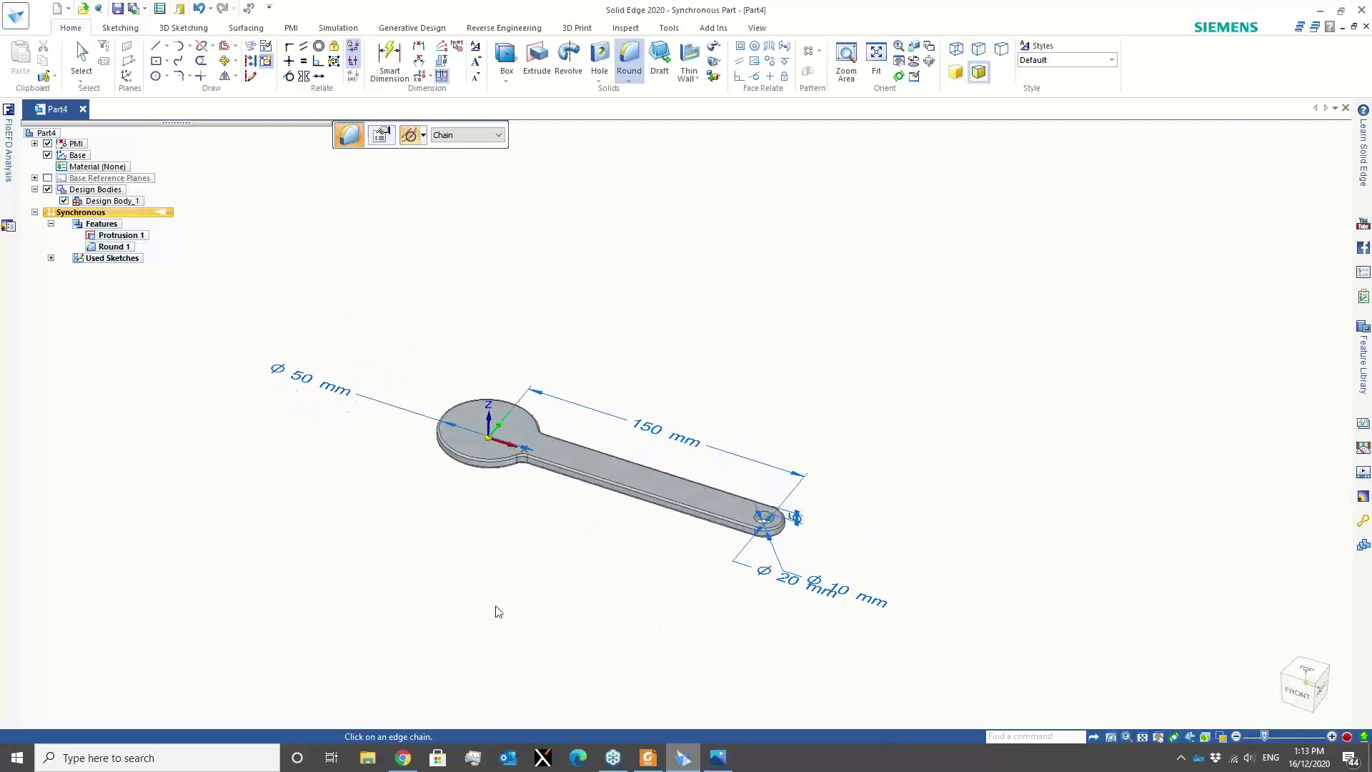
pyautogui.click(646, 756)
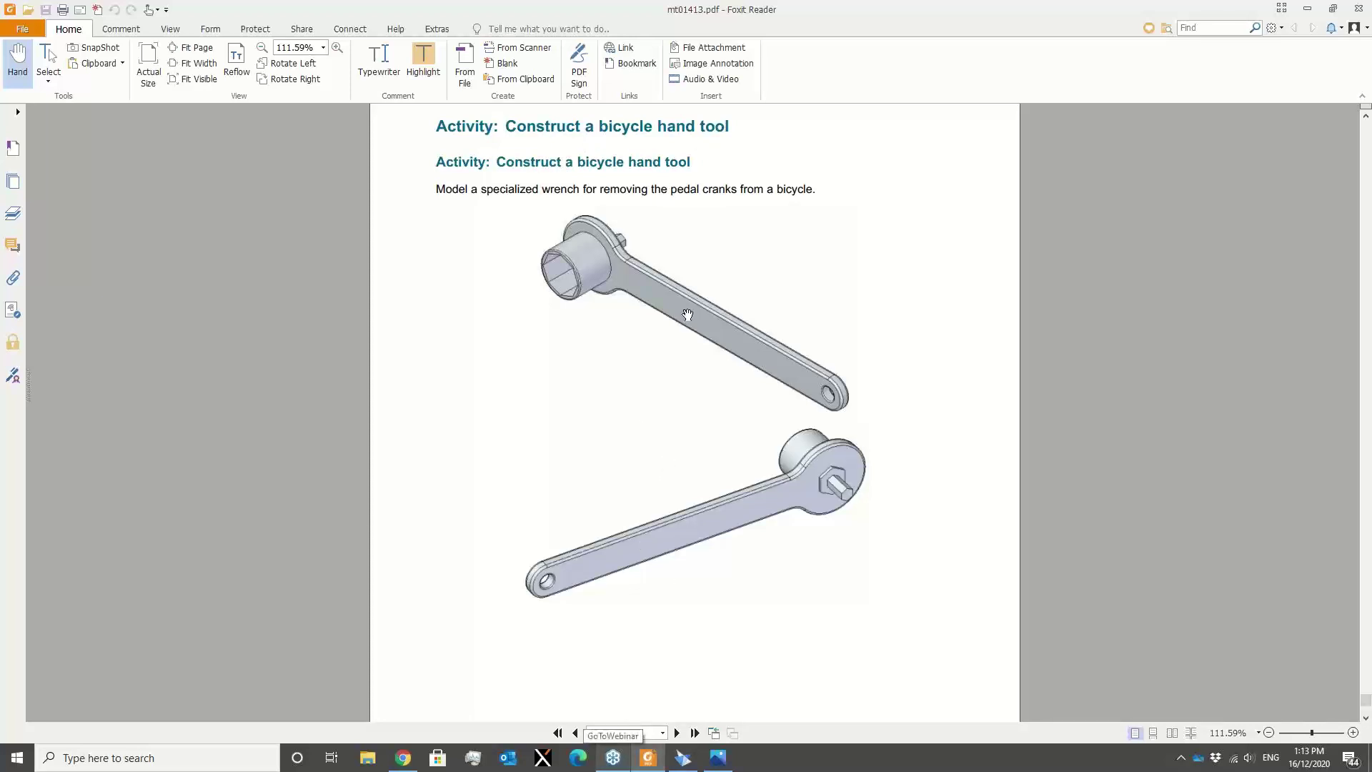
pyautogui.click(649, 763)
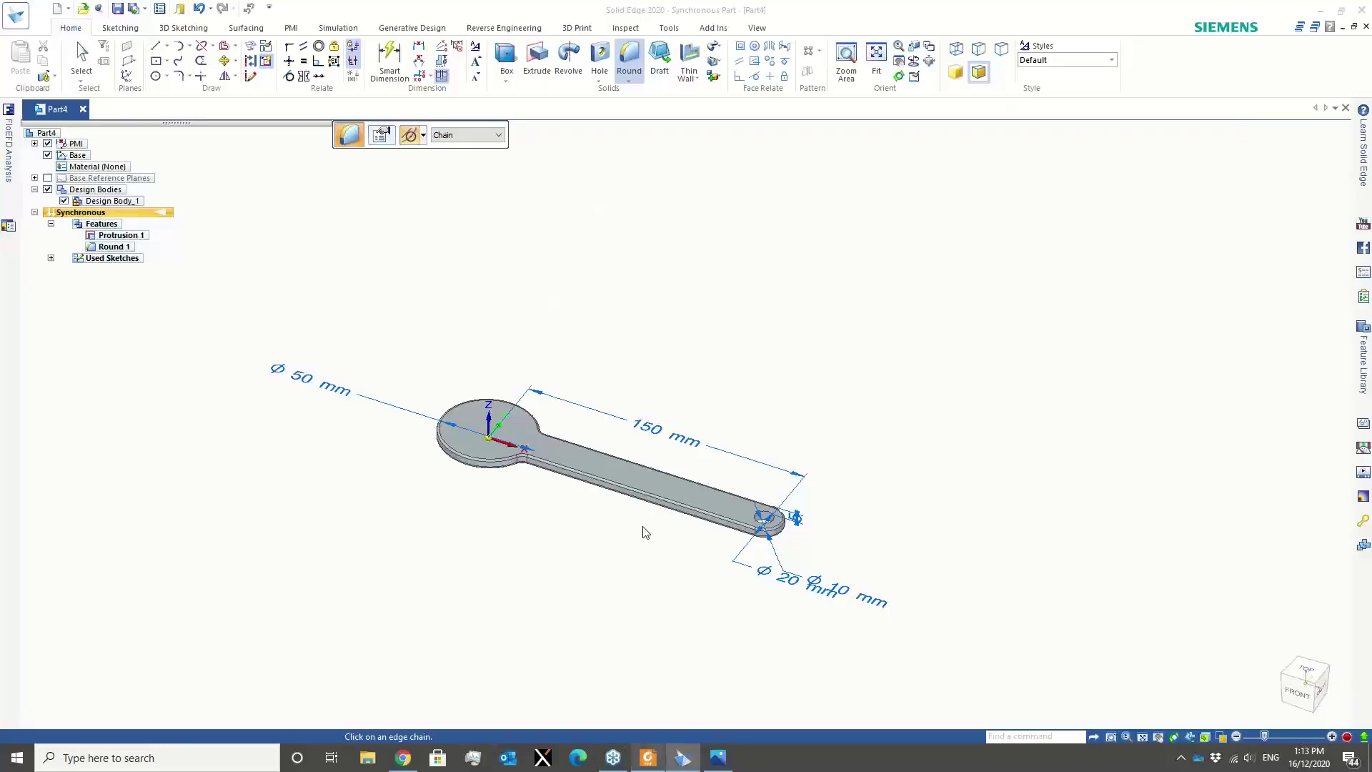
# Switch to Chrome, open the Solid Edge product page from the edge PLM home page, and locate the 30-day trial download.
pyautogui.click(404, 762)
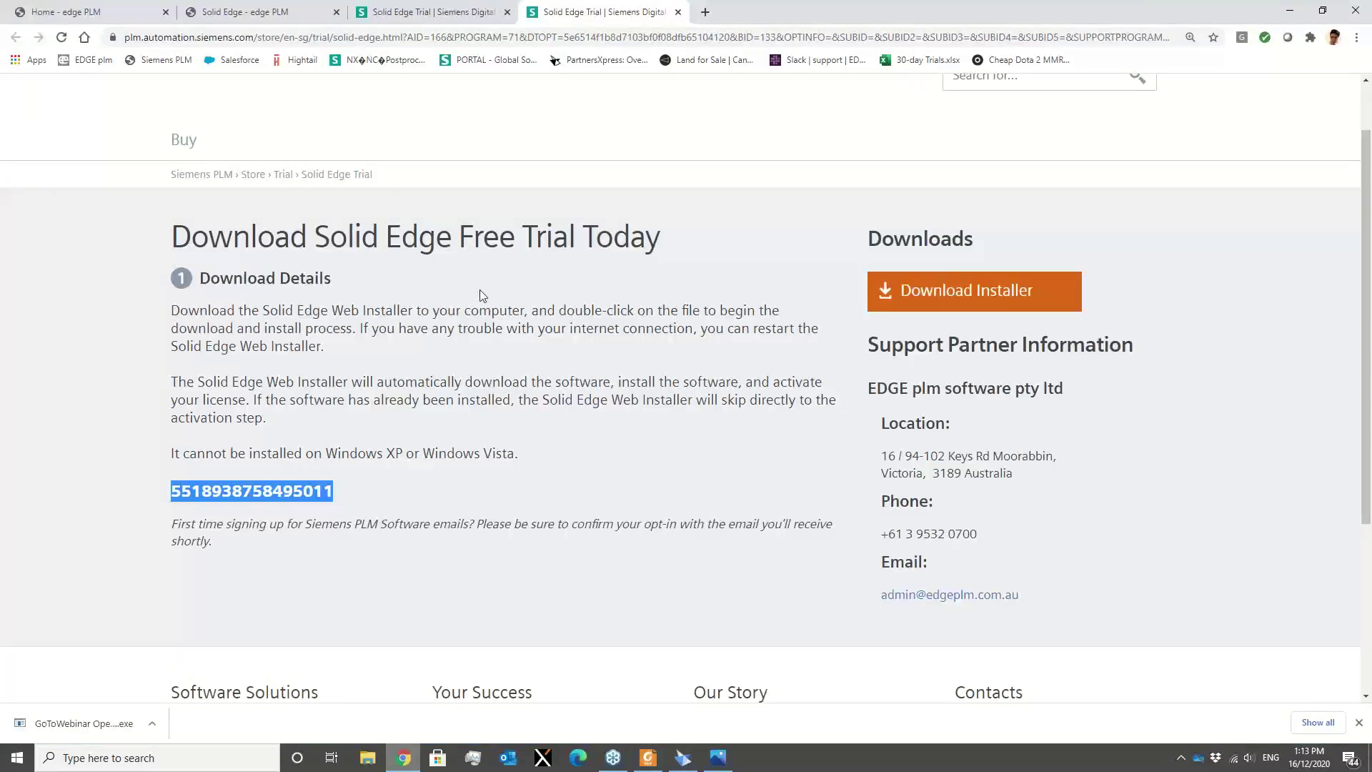
pyautogui.click(73, 13)
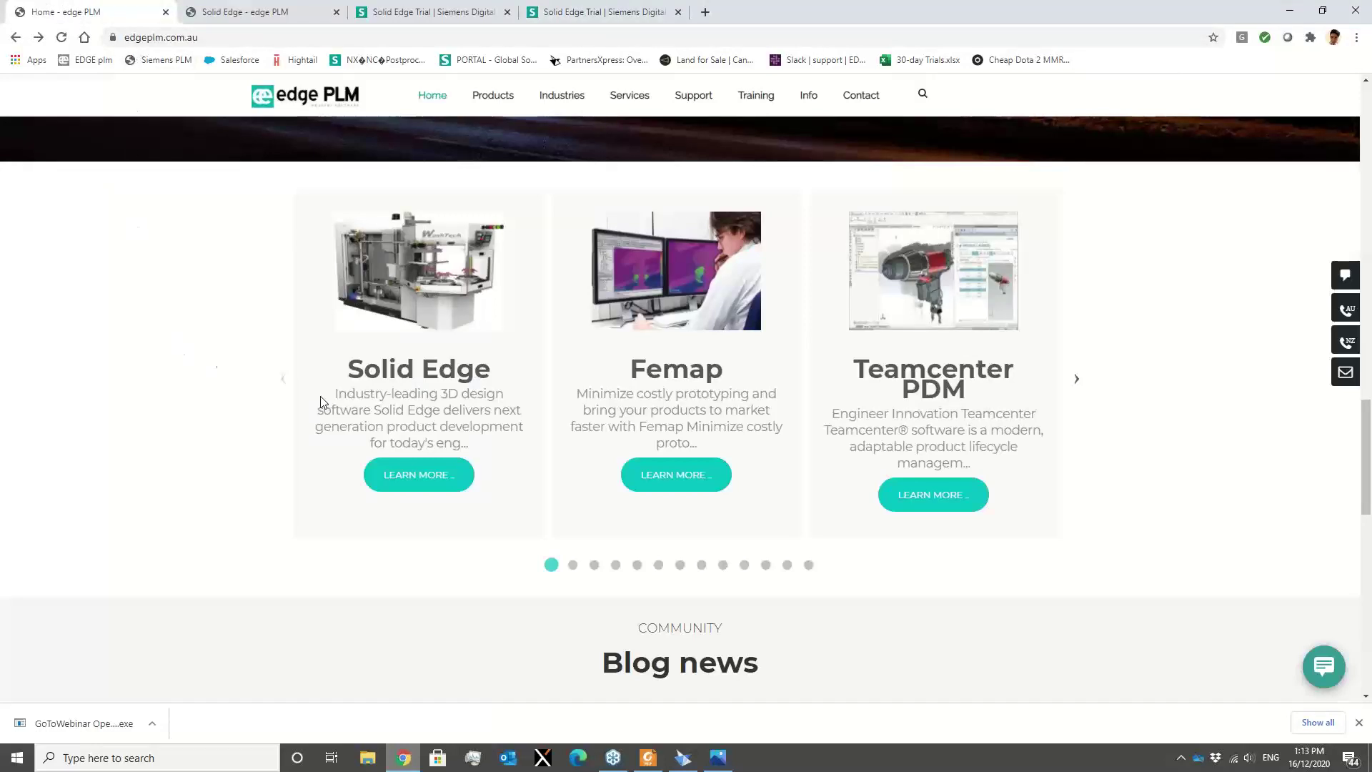
pyautogui.scroll(1, 411, 395)
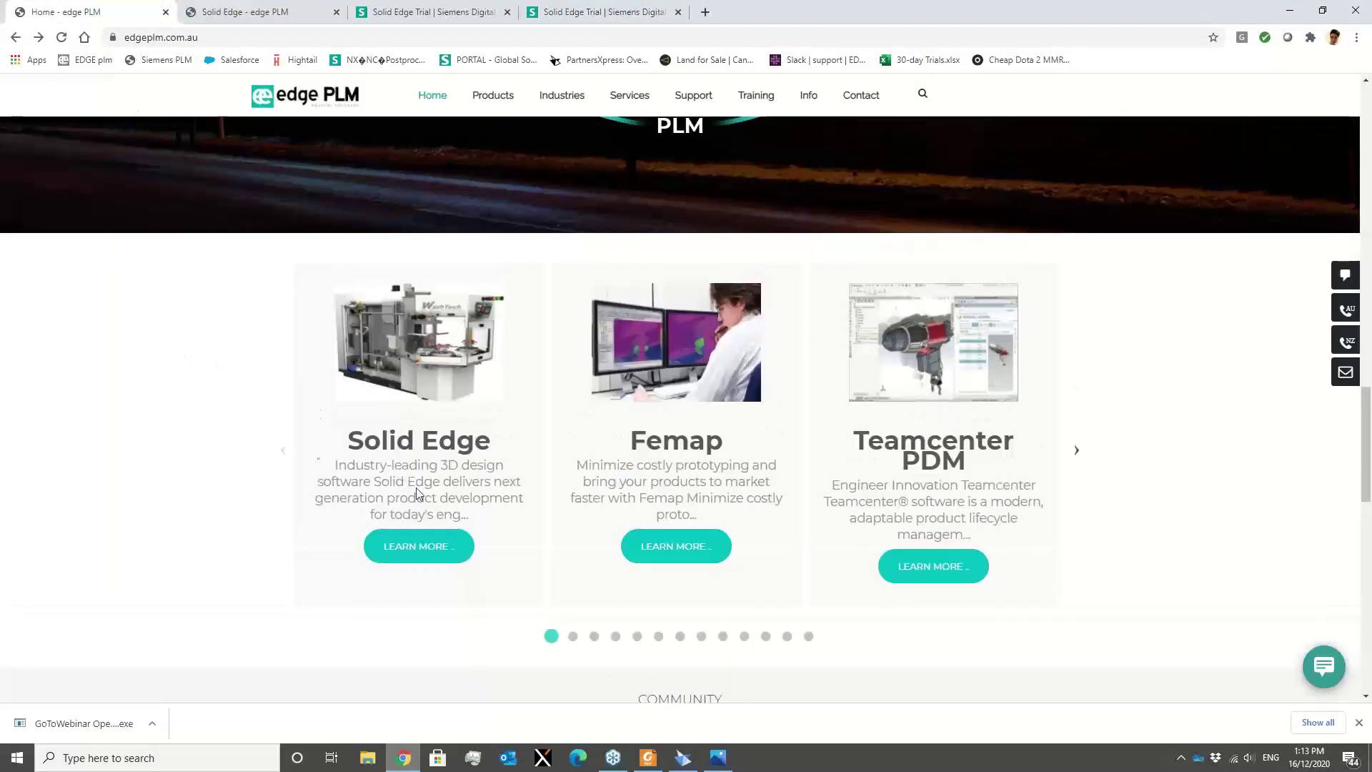
pyautogui.scroll(7, 506, 401)
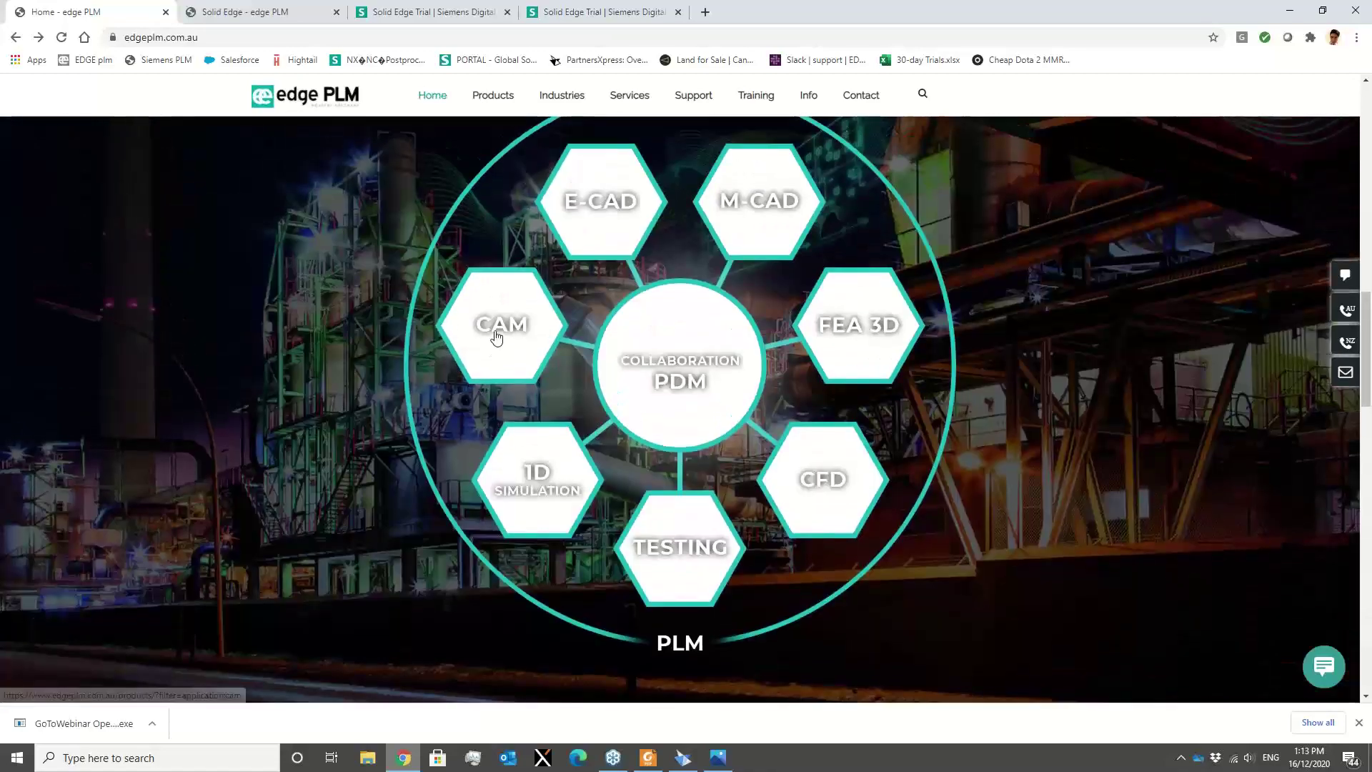
pyautogui.scroll(8, 497, 336)
pyautogui.scroll(-8, 493, 361)
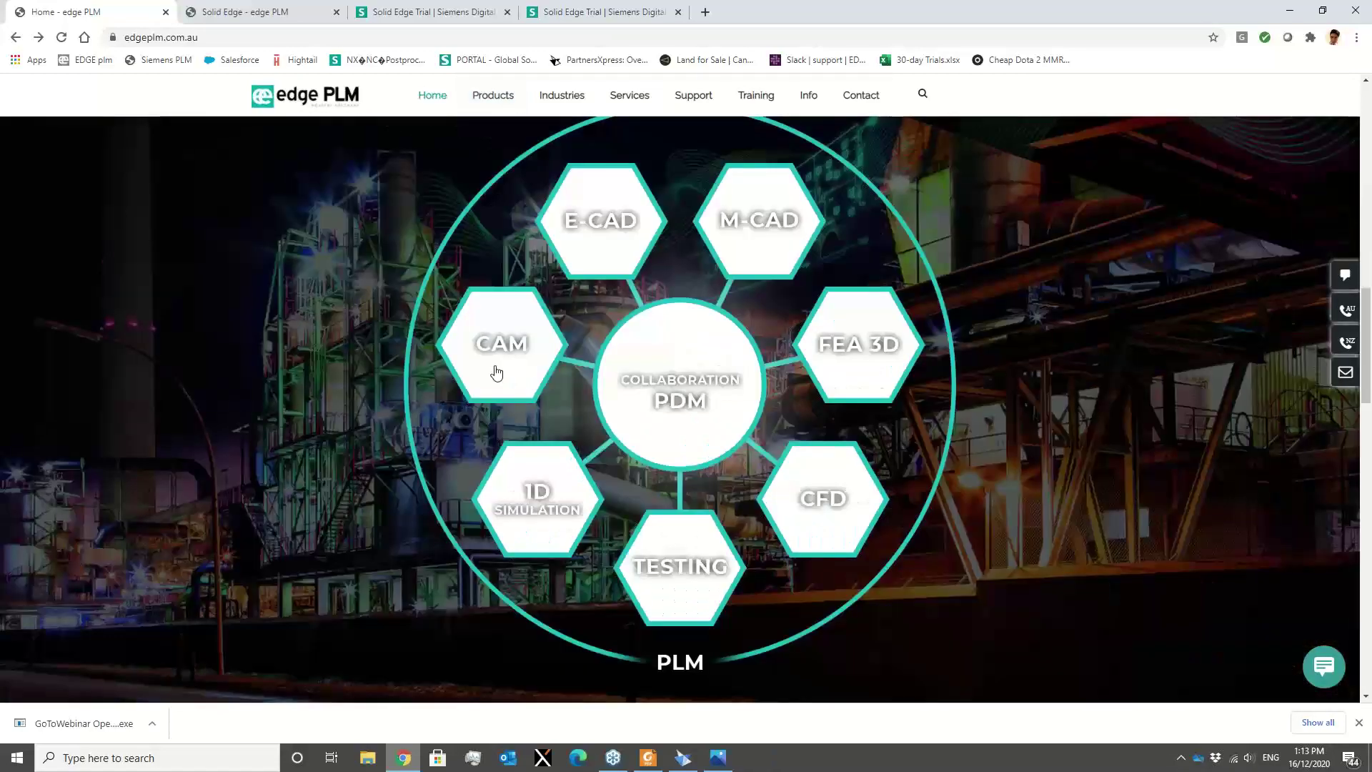
pyautogui.scroll(-7, 497, 371)
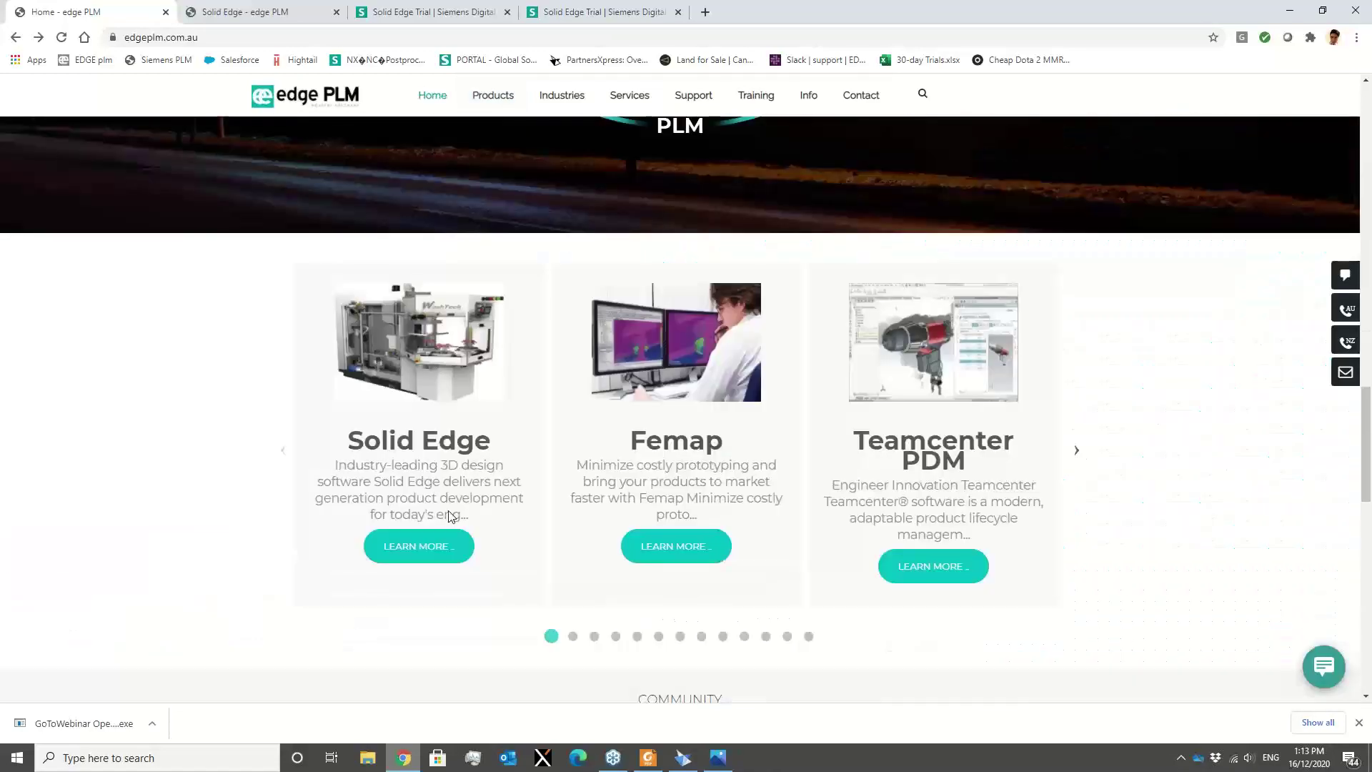
pyautogui.click(416, 549)
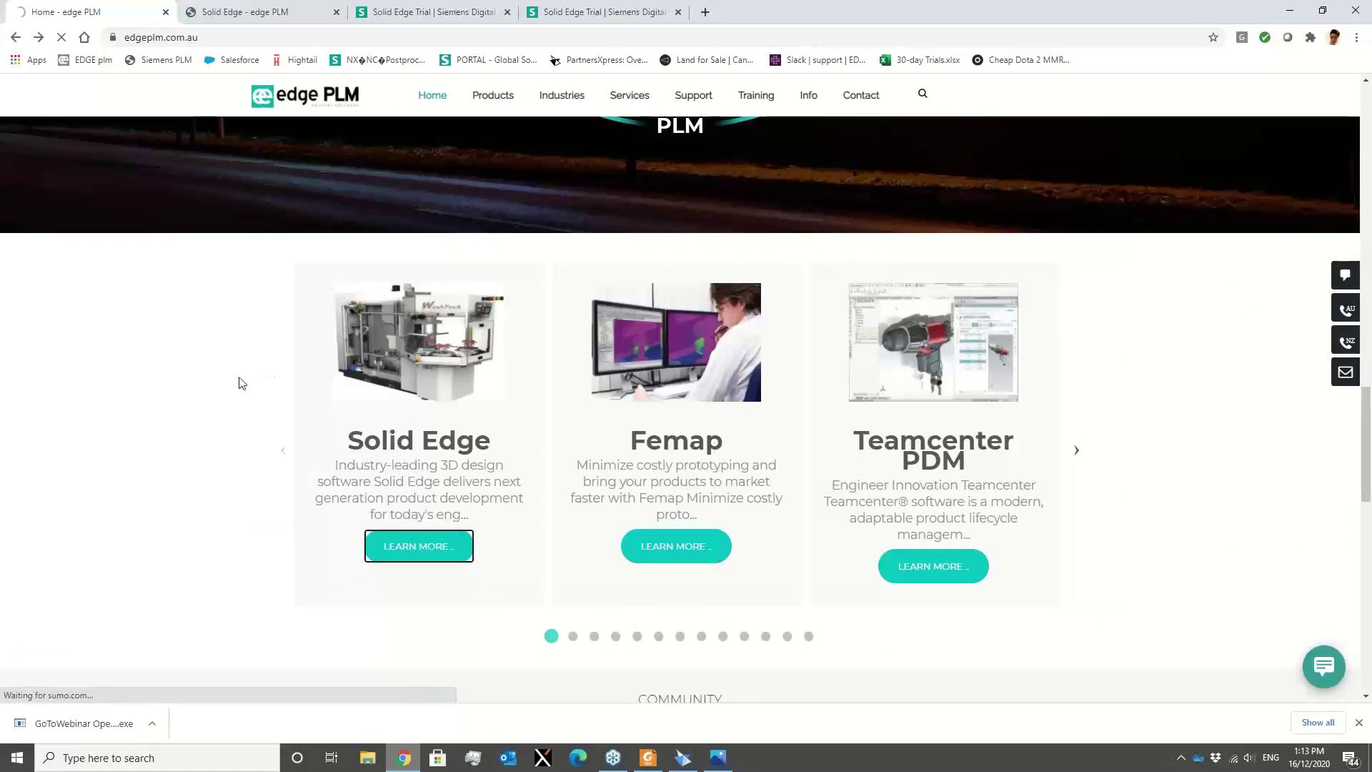
pyautogui.scroll(-6, 787, 407)
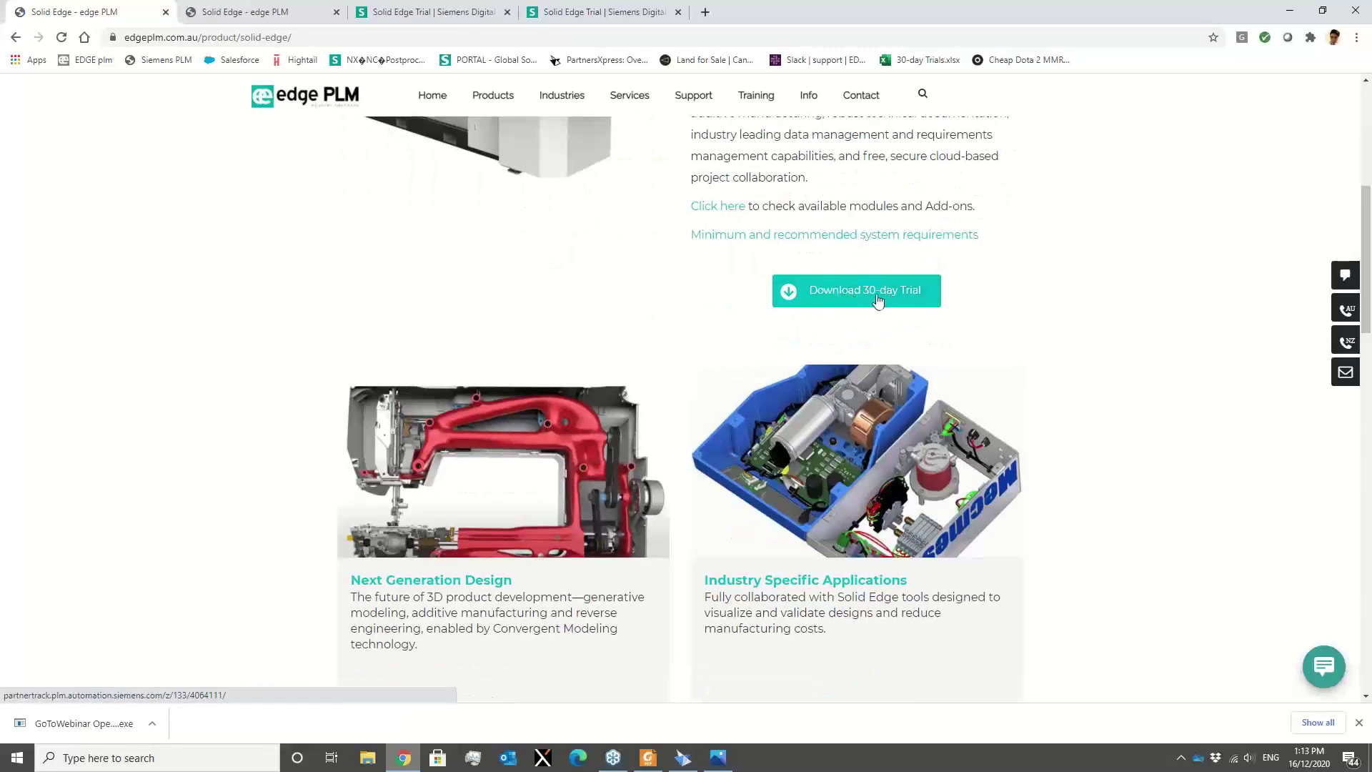
# Open the 30-day Solid Edge trial download page and examine the registration form down to the existing PLM customer question.
pyautogui.click(883, 300)
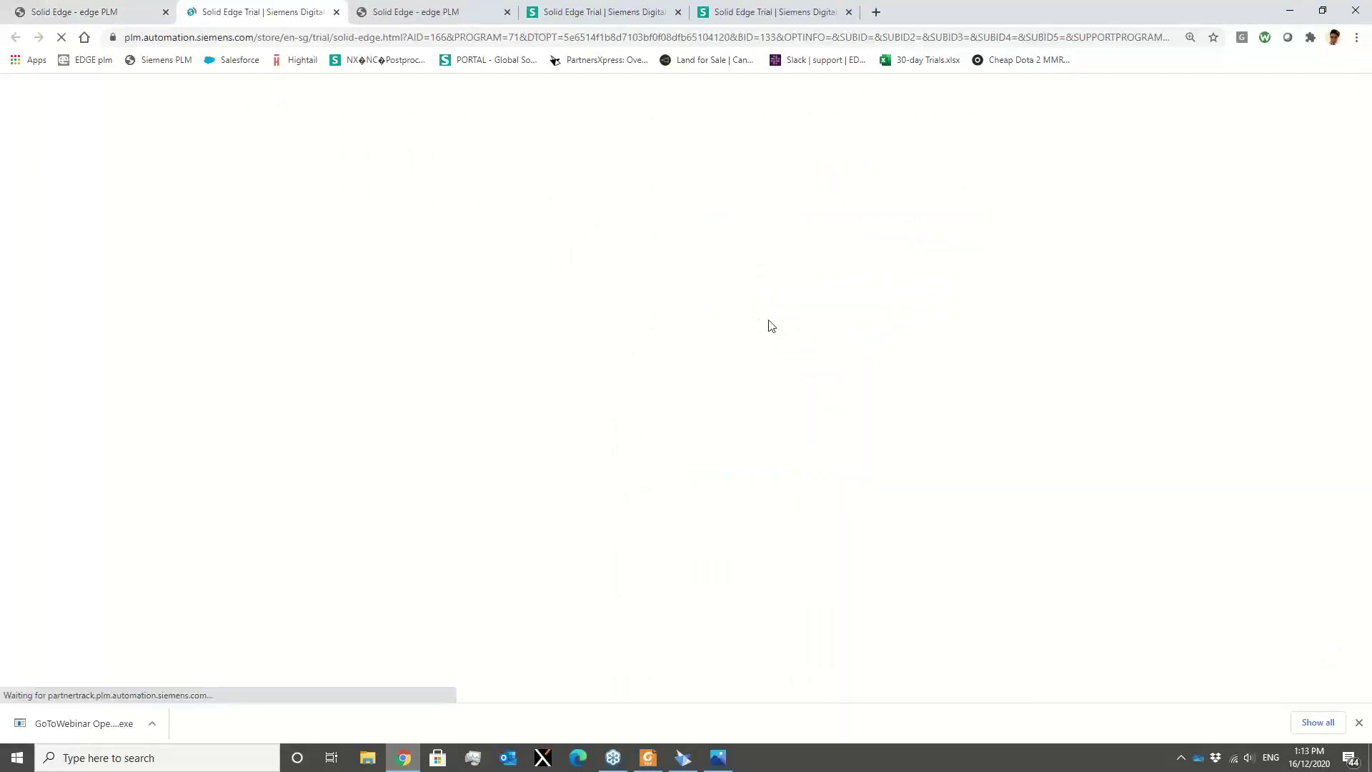
pyautogui.scroll(-4, 851, 365)
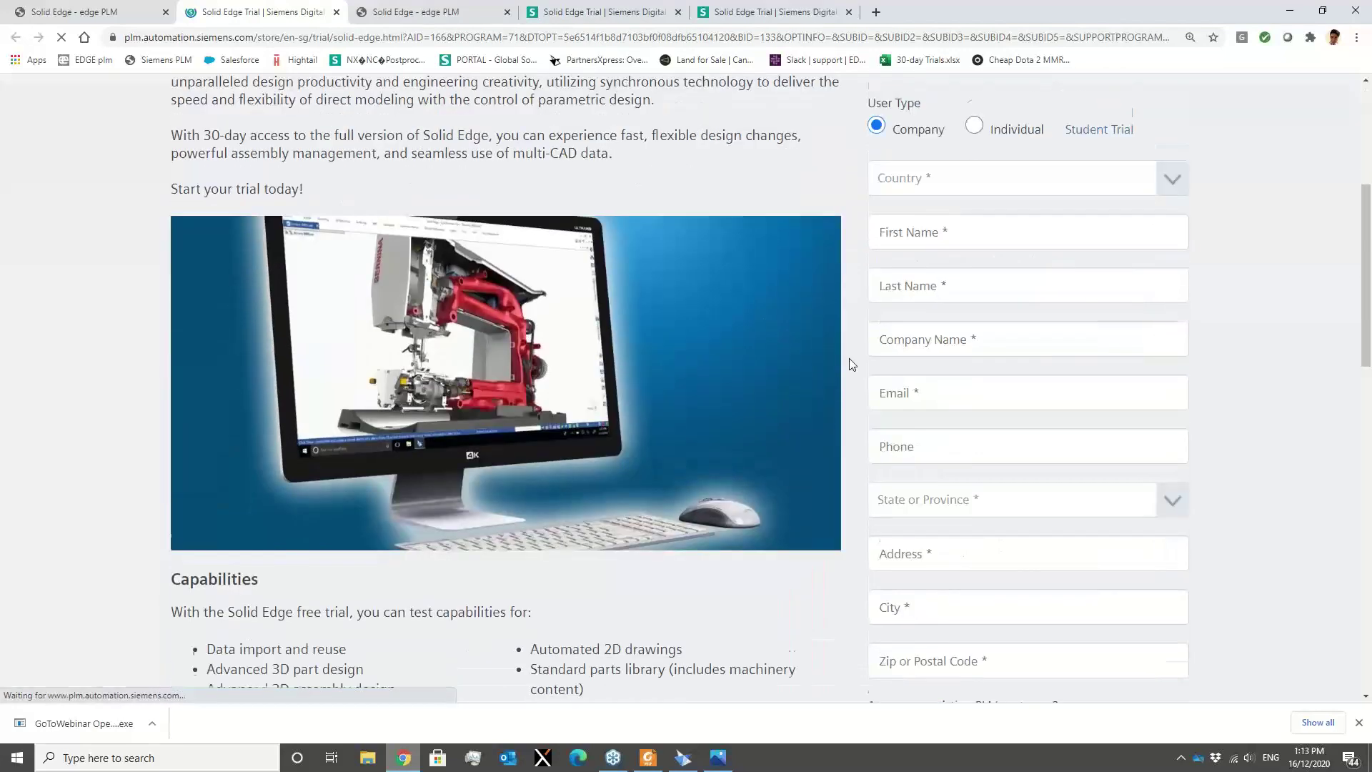
pyautogui.scroll(-4, 851, 364)
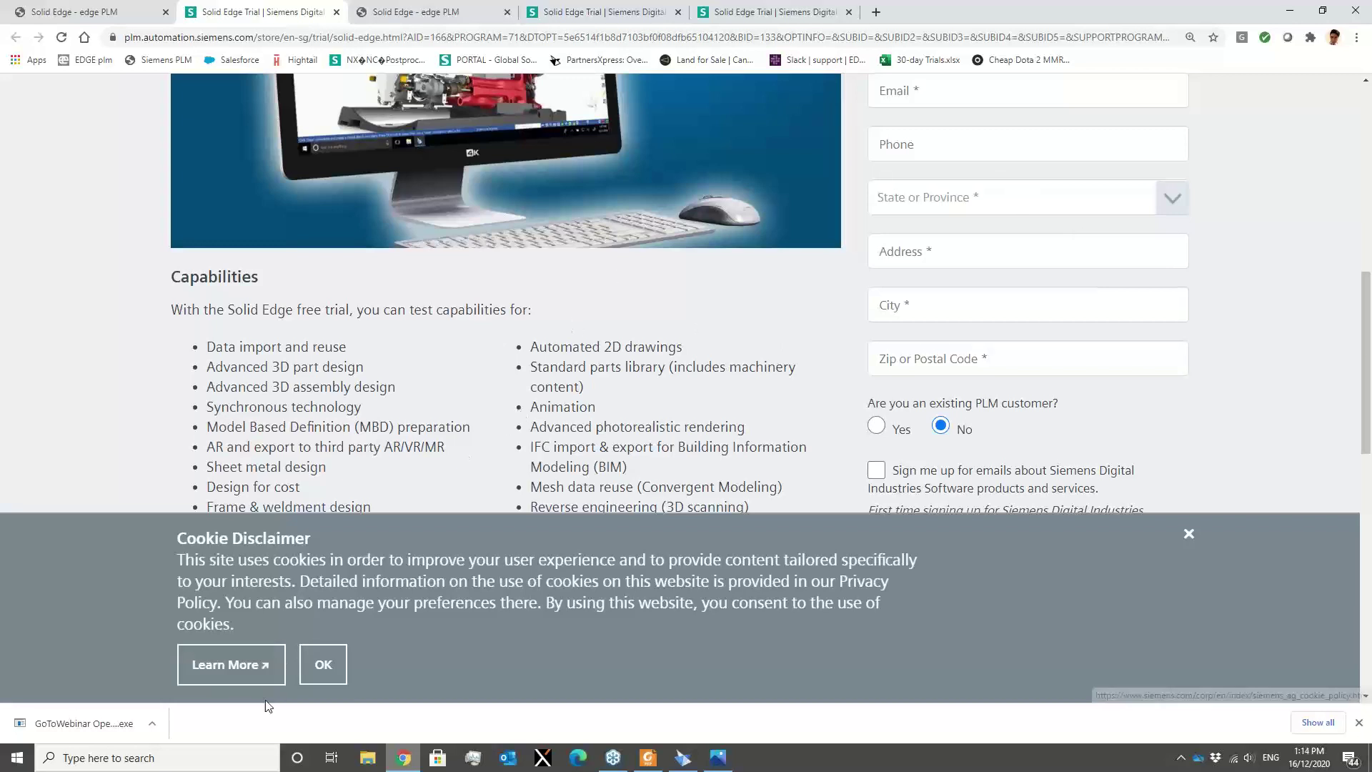
# Launch the Solid Edge License Utility, show the fields for the activation code license option, and close the utility without activating.
pyautogui.click(223, 759)
pyautogui.write('lic')
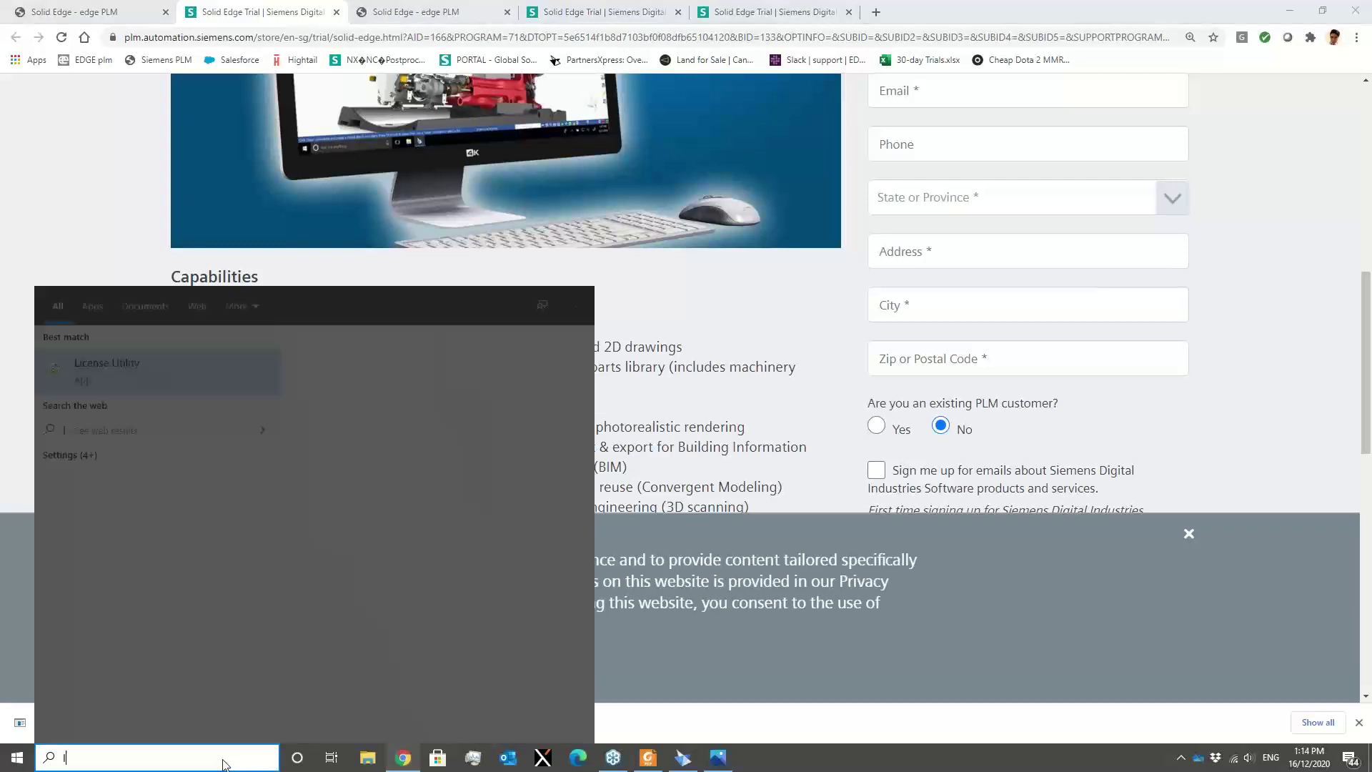
pyautogui.click(213, 377)
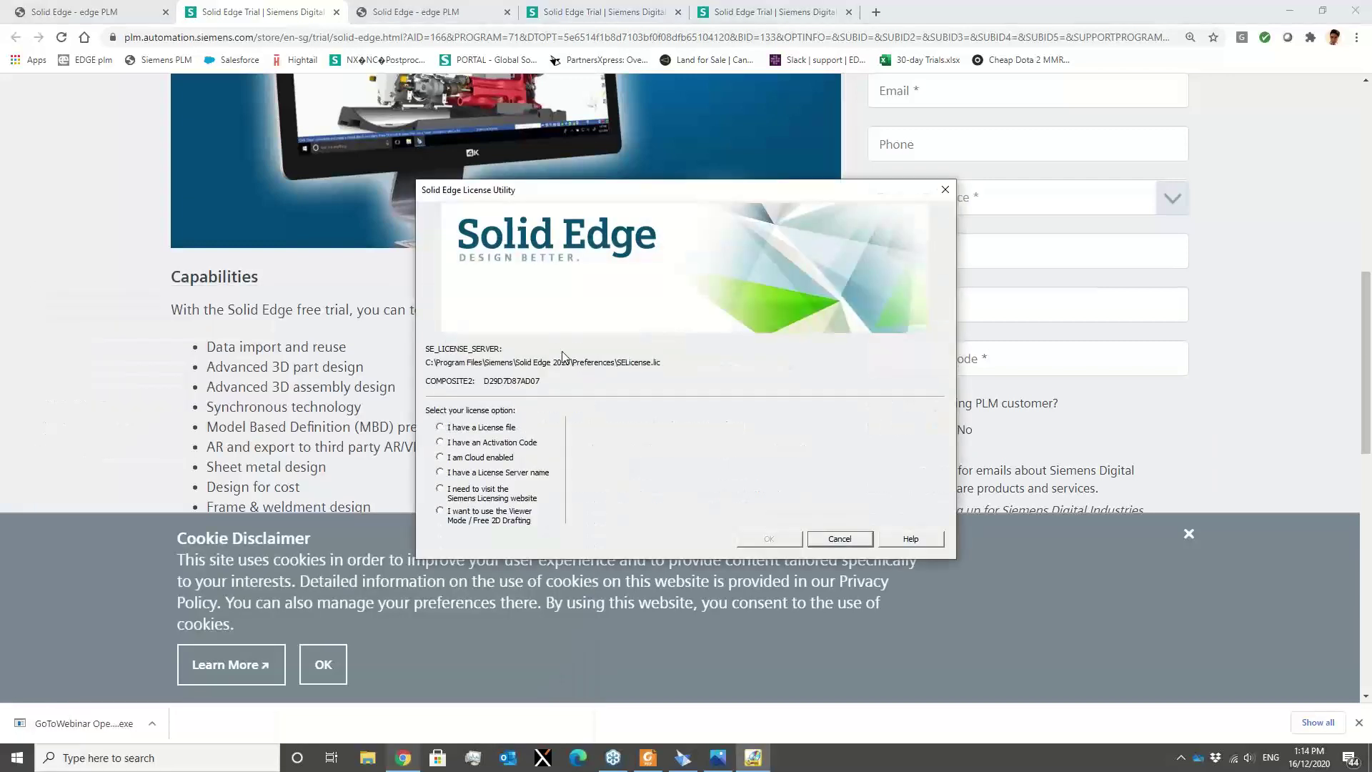
pyautogui.click(440, 442)
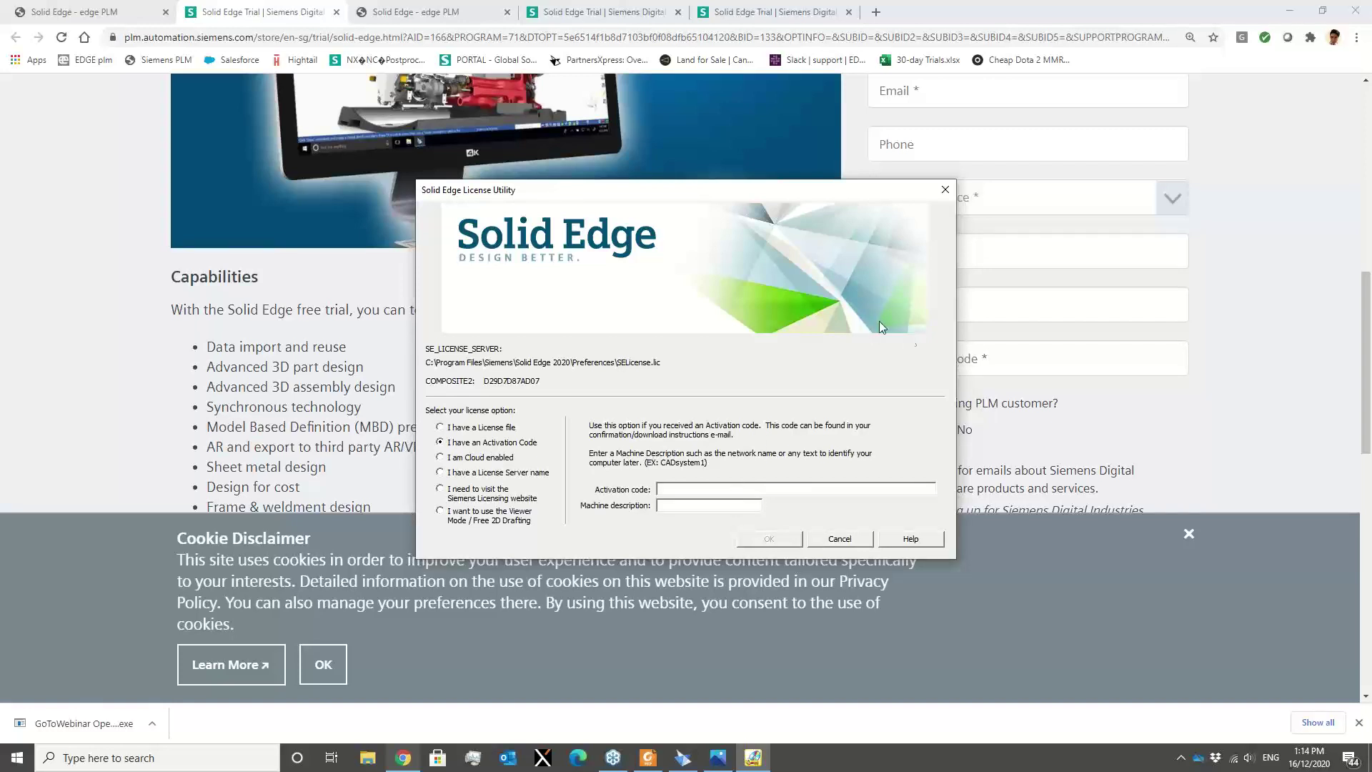
pyautogui.click(945, 189)
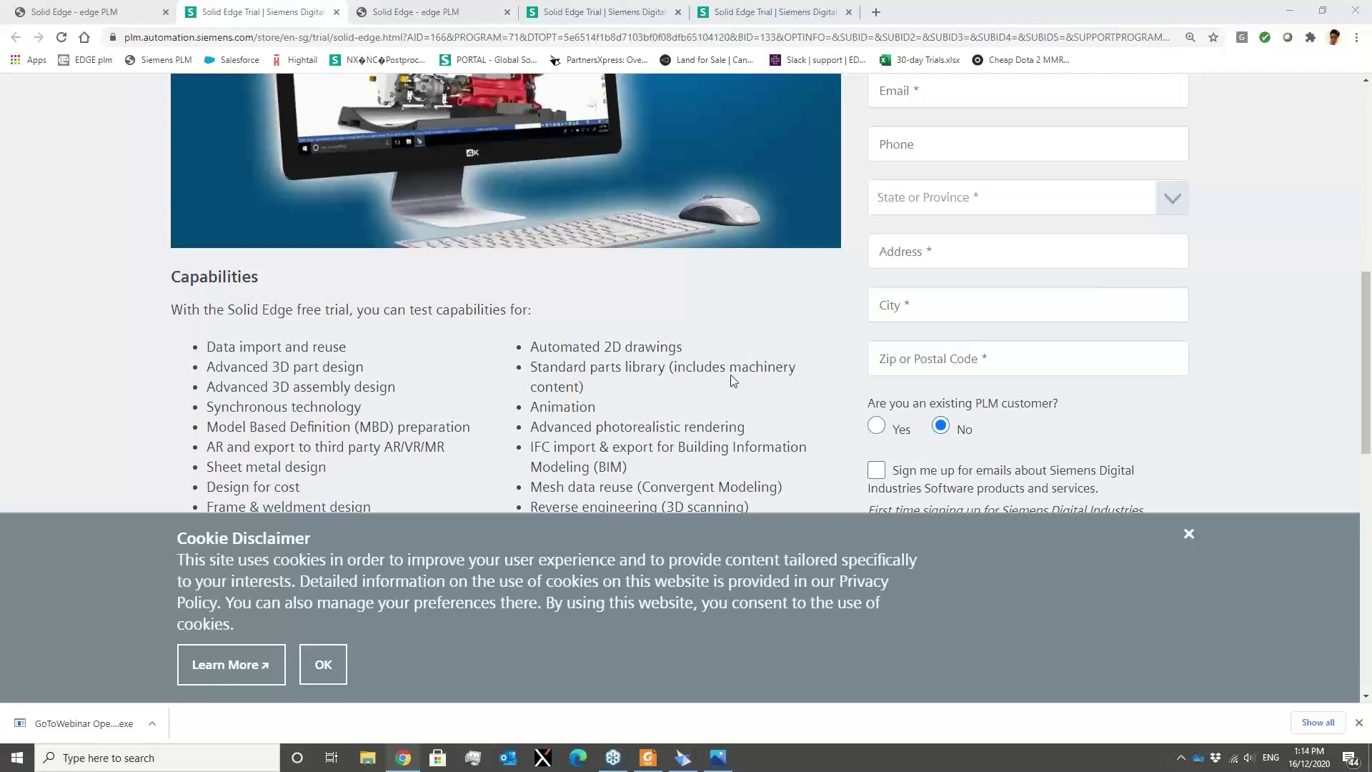
# Switch to Photos to show the webinar contact slide Untitled.png, and position its window over the trial page beside the registration form.
pyautogui.click(720, 757)
pyautogui.moveTo(596, 106); pyautogui.dragTo(666, 132)
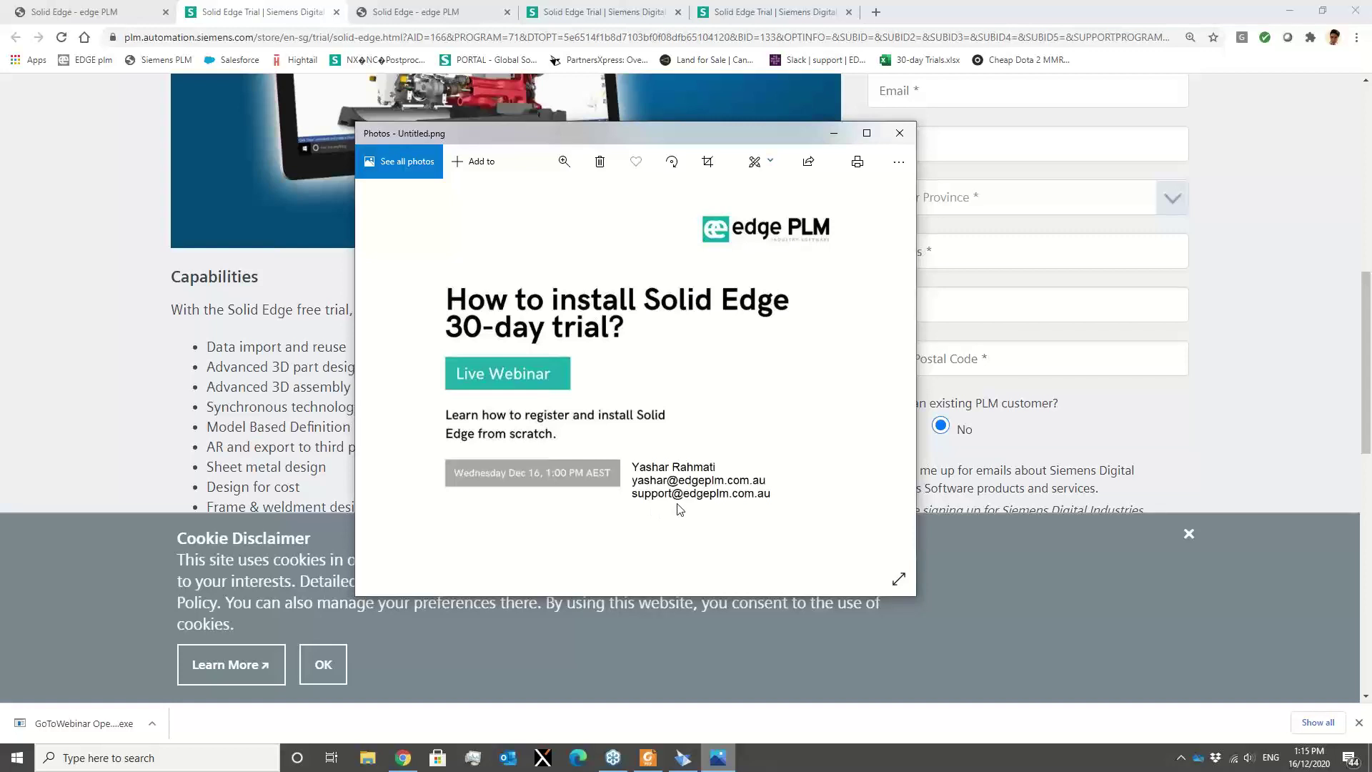
pyautogui.moveTo(769, 139); pyautogui.dragTo(795, 135)
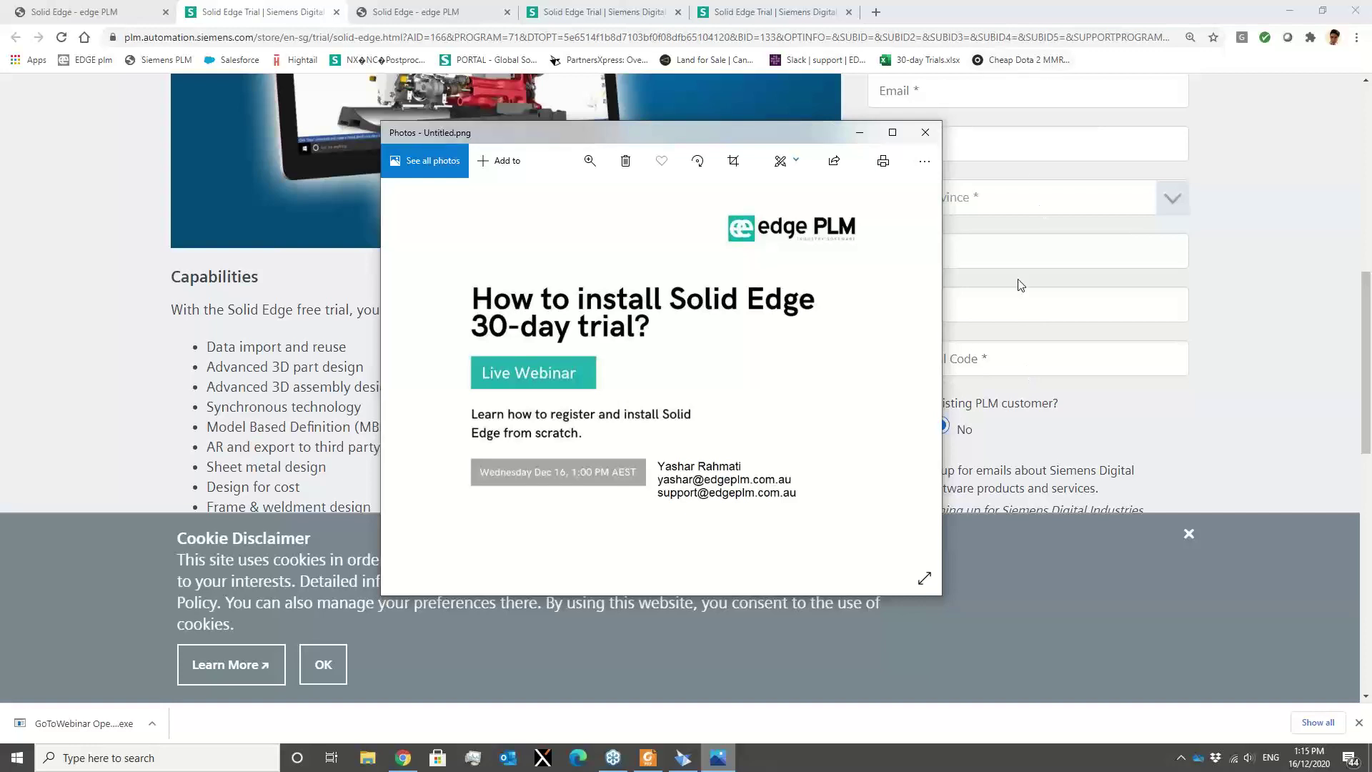
pyautogui.moveTo(799, 133); pyautogui.dragTo(723, 123)
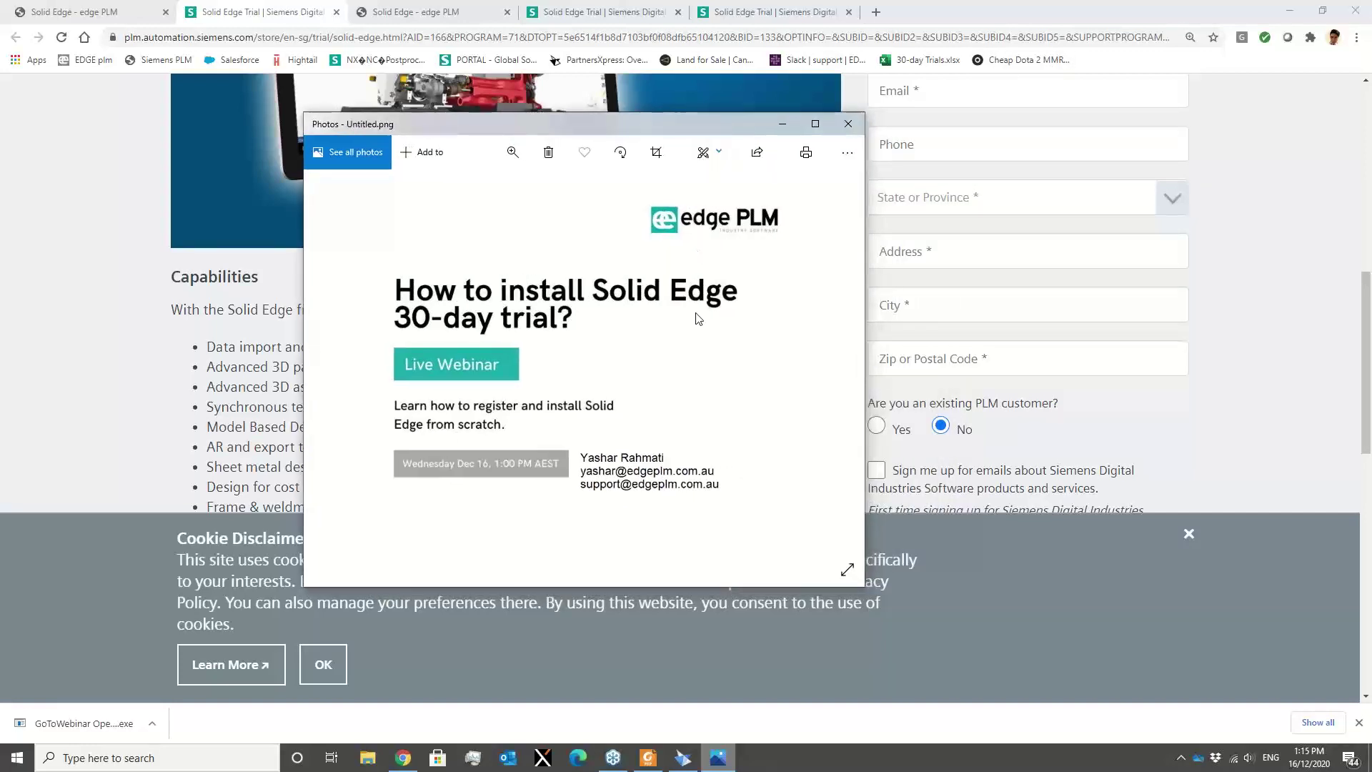